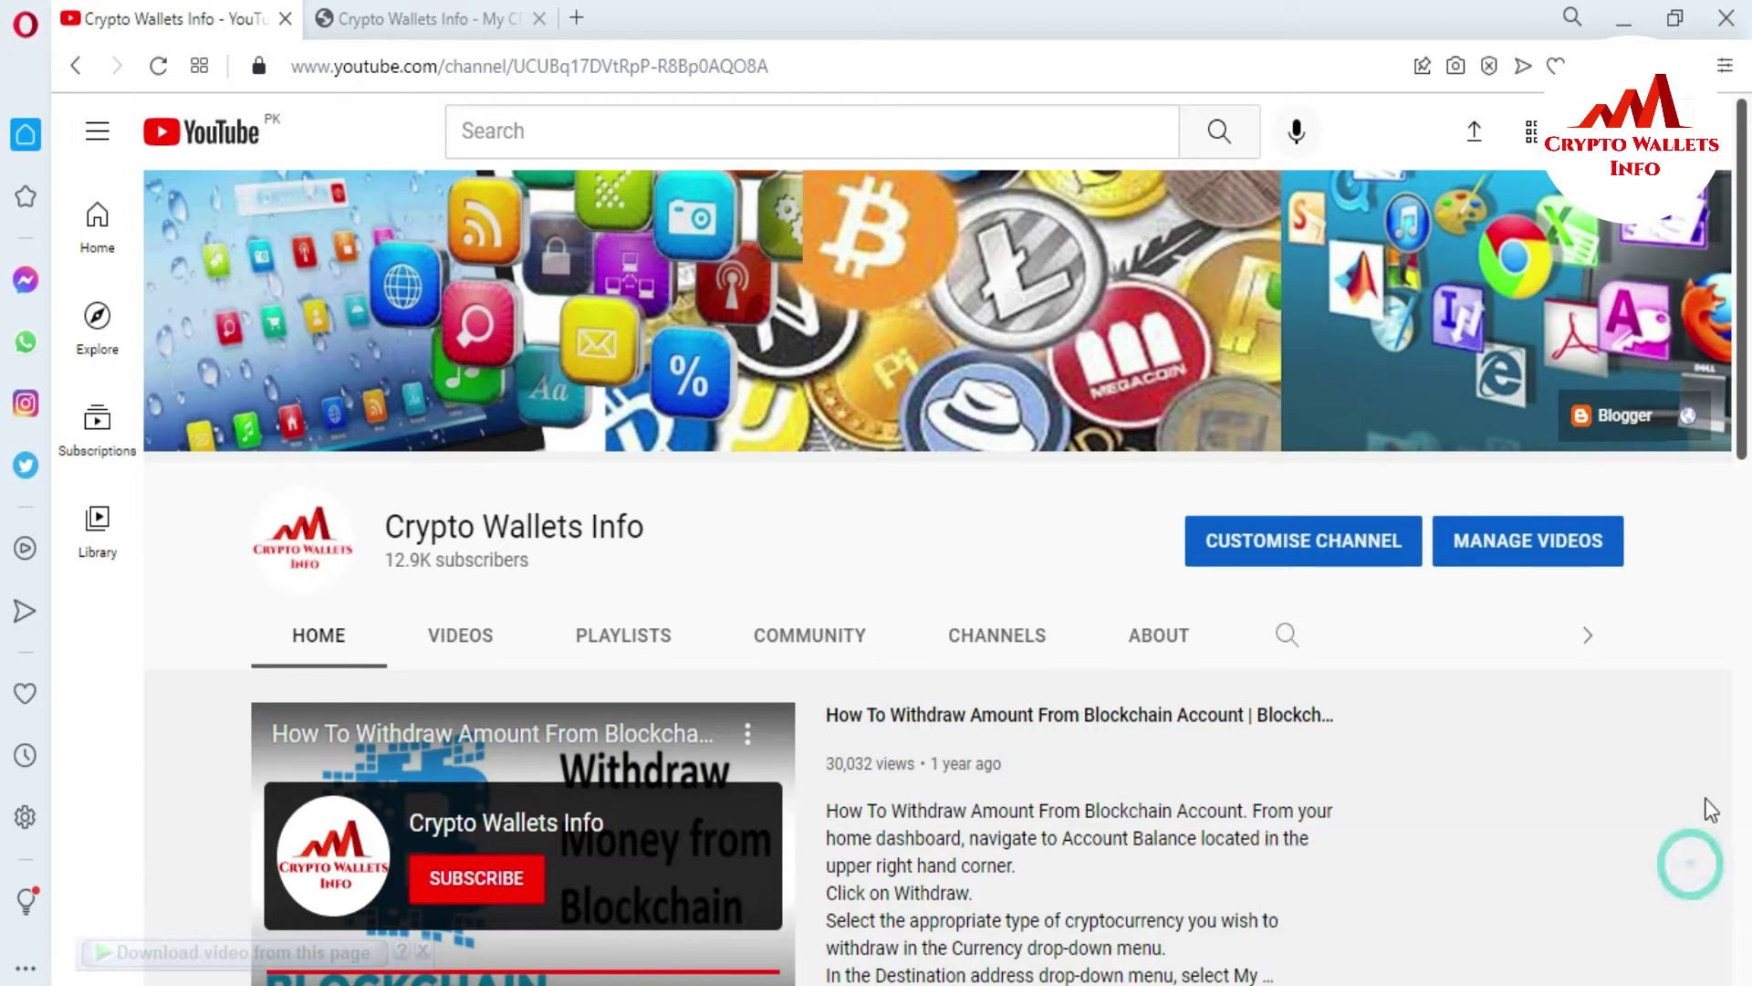
- On the YouTube channel page, highlight the channel name 'Crypto Wallets Info'
left_click(1690, 865)
left_click_drag(1745, 264, 1748, 141)
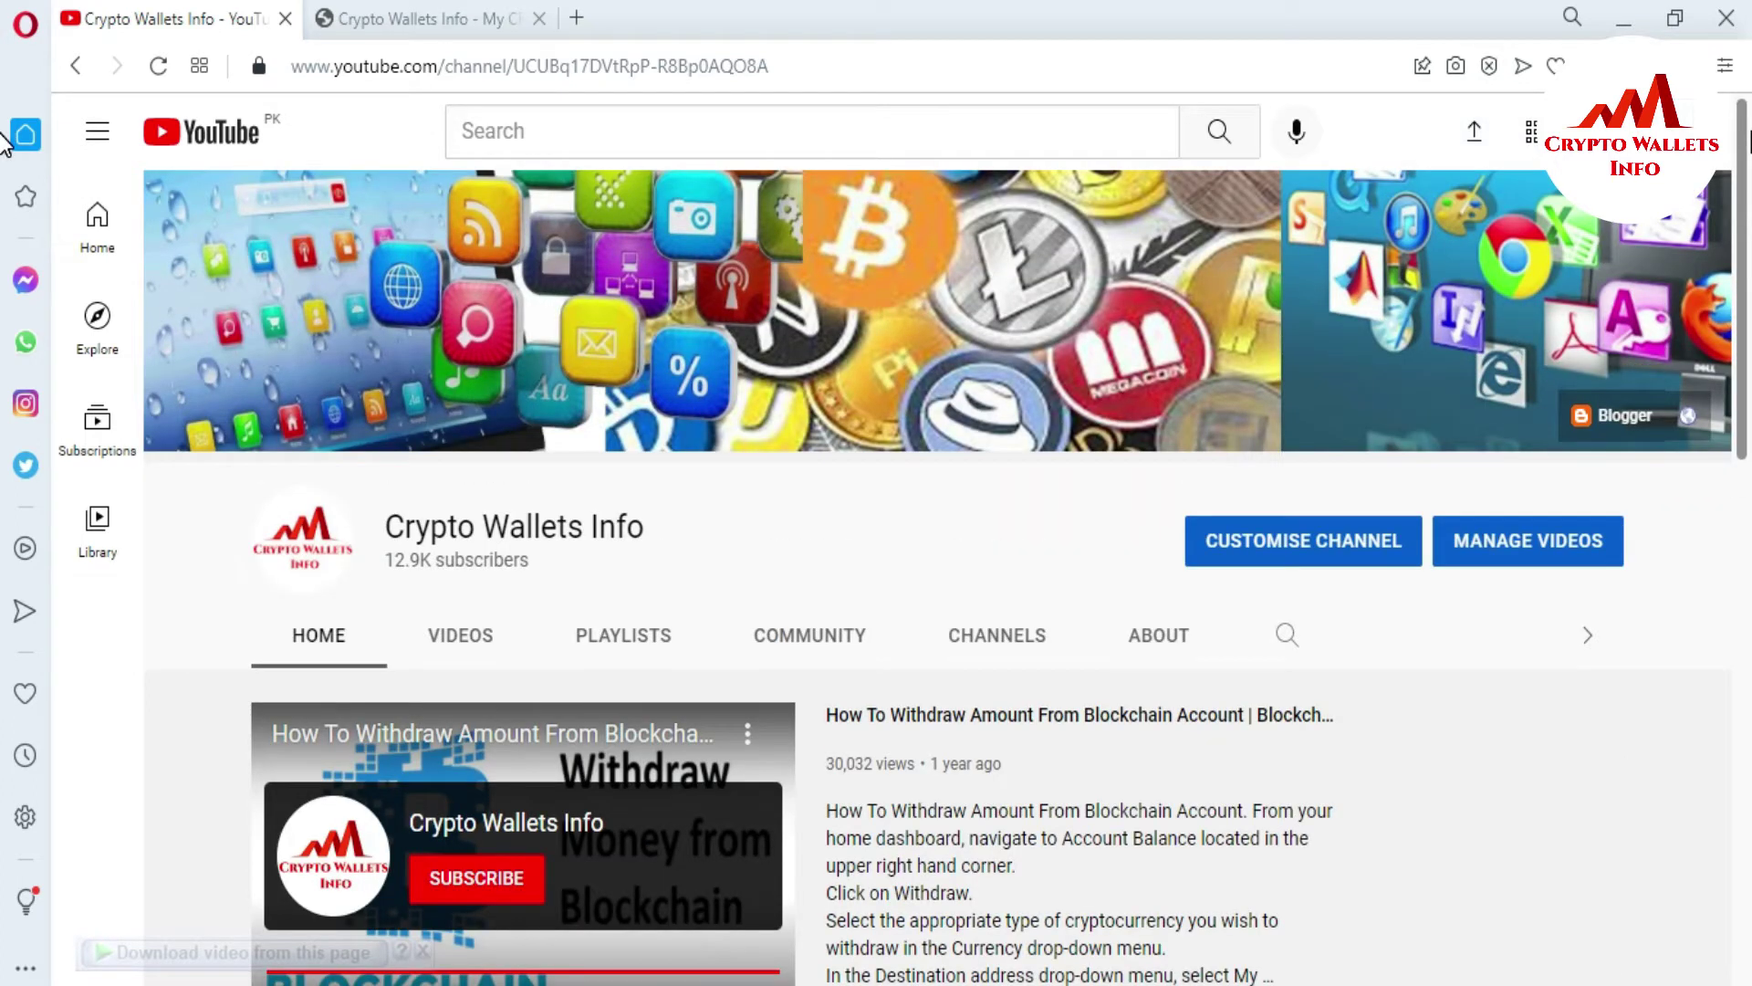
left_click(394, 528)
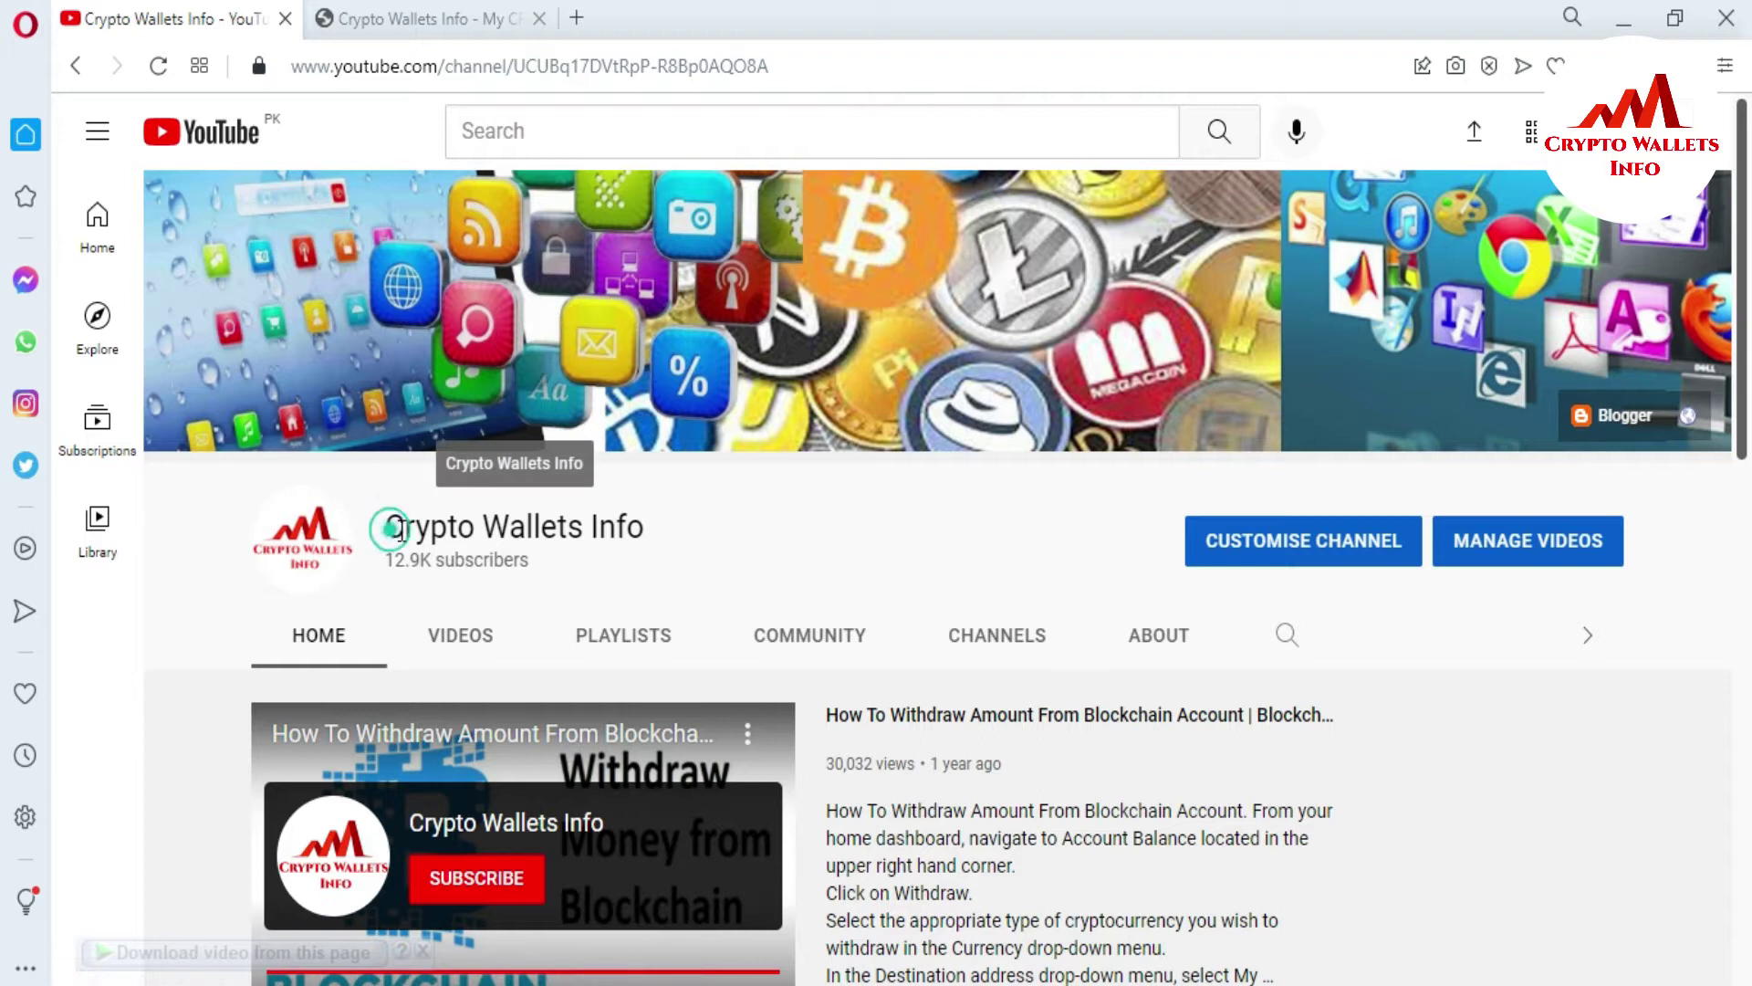
left_click_drag(395, 529, 672, 529)
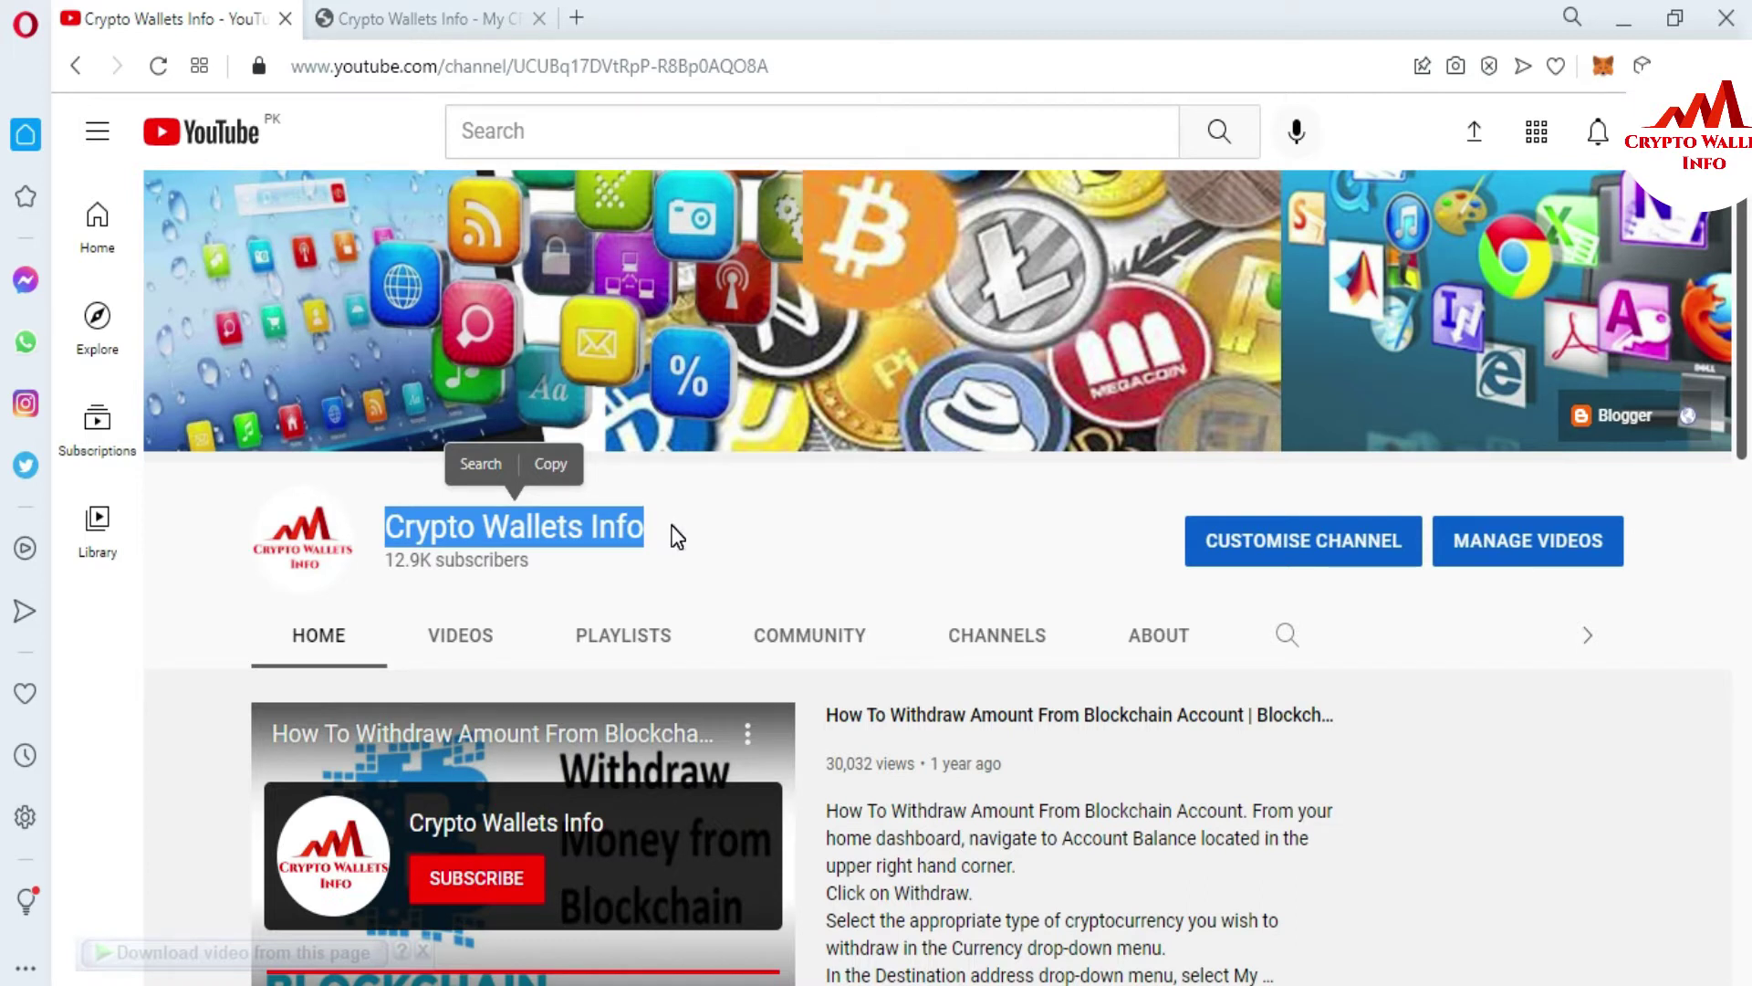
- Switch to the cryptowalletsinfo.com tab, then open a new Speed Dial tab
left_click(700, 546)
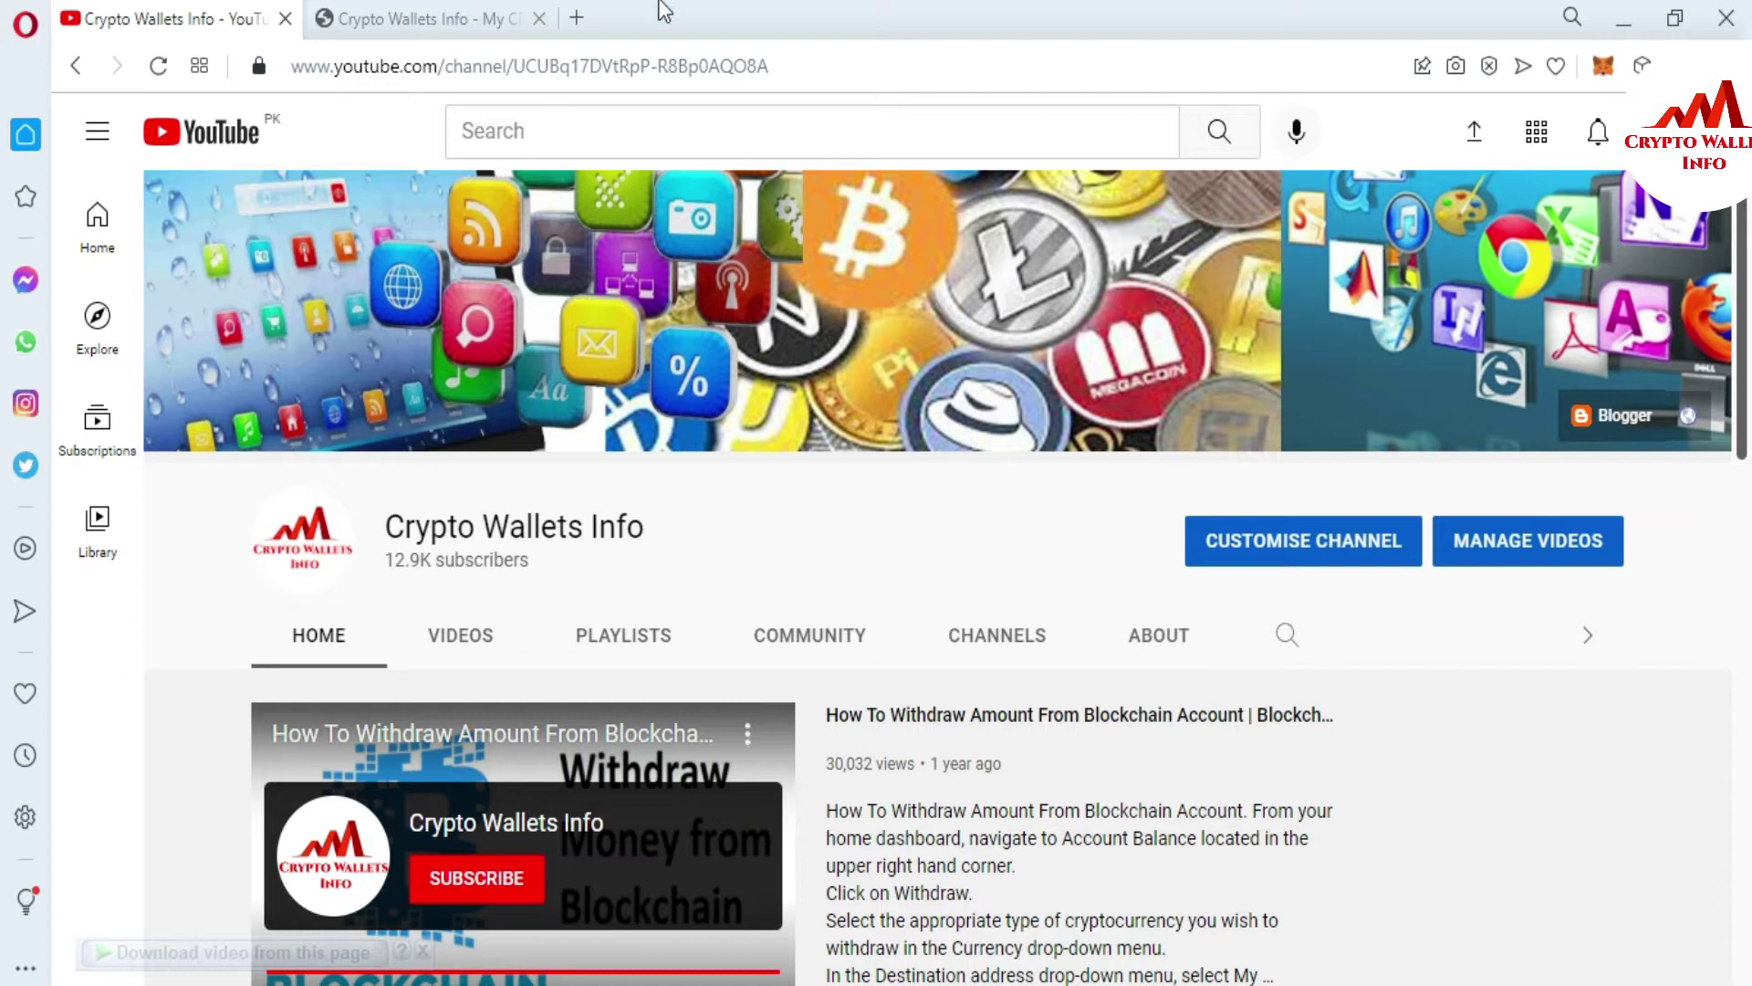
left_click(447, 16)
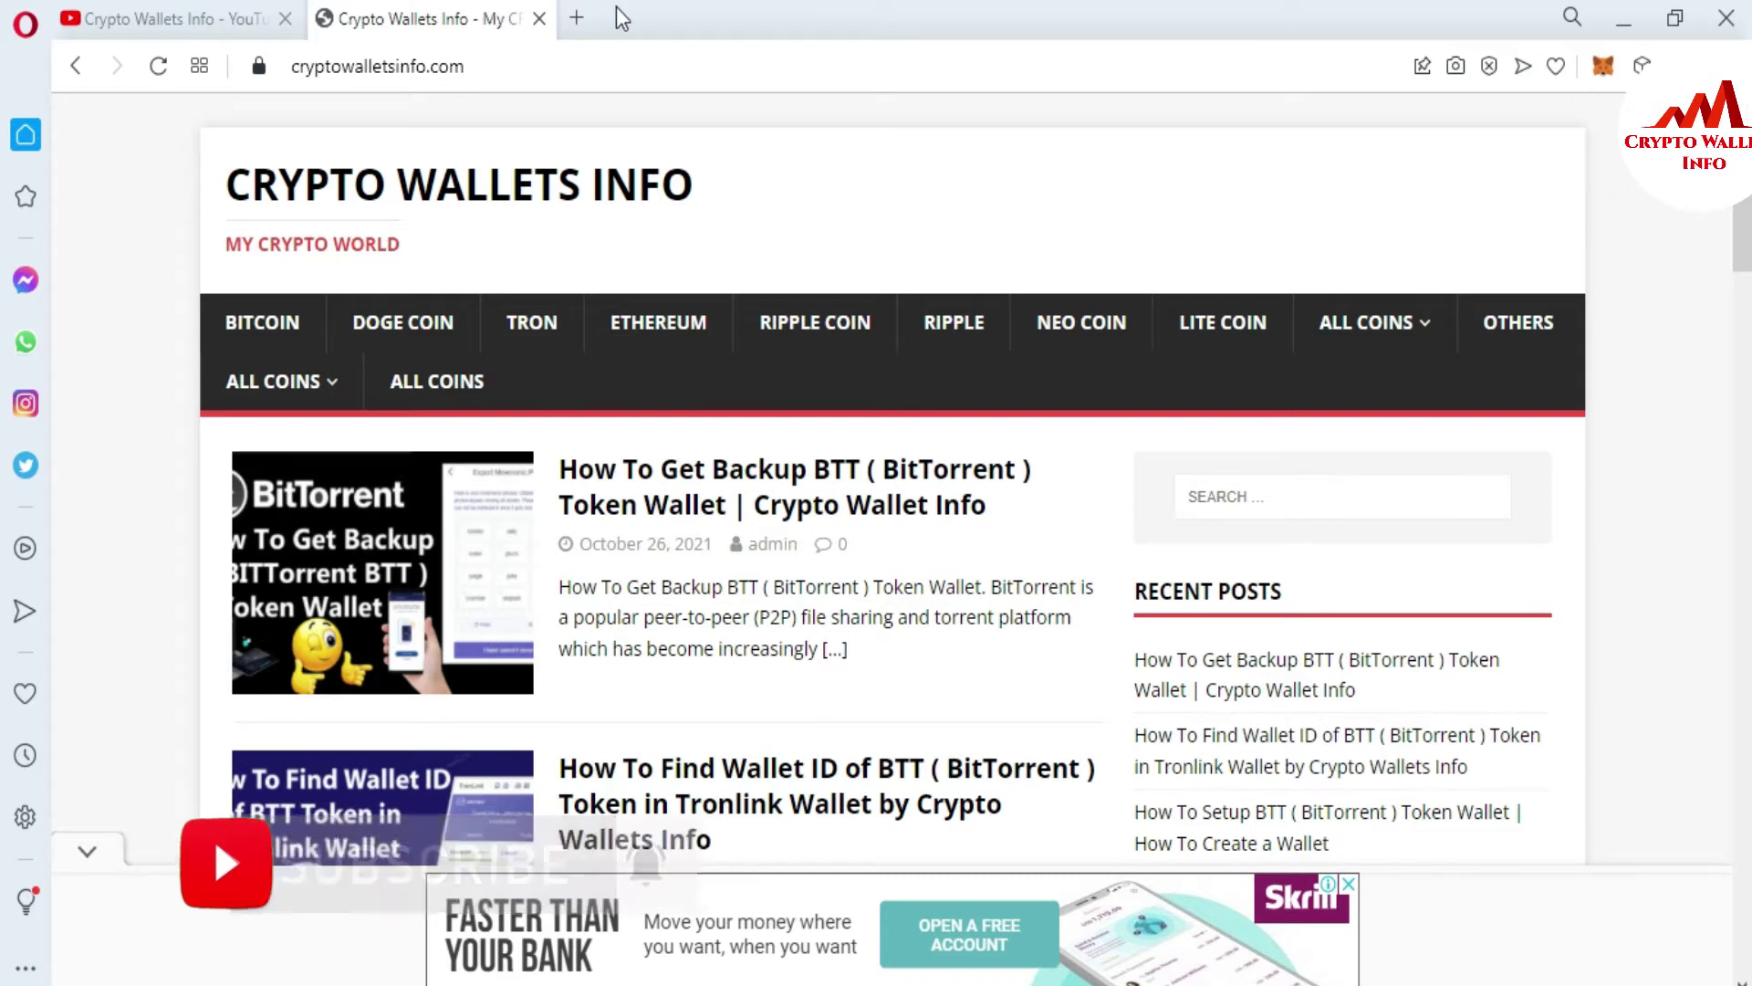
left_click(577, 17)
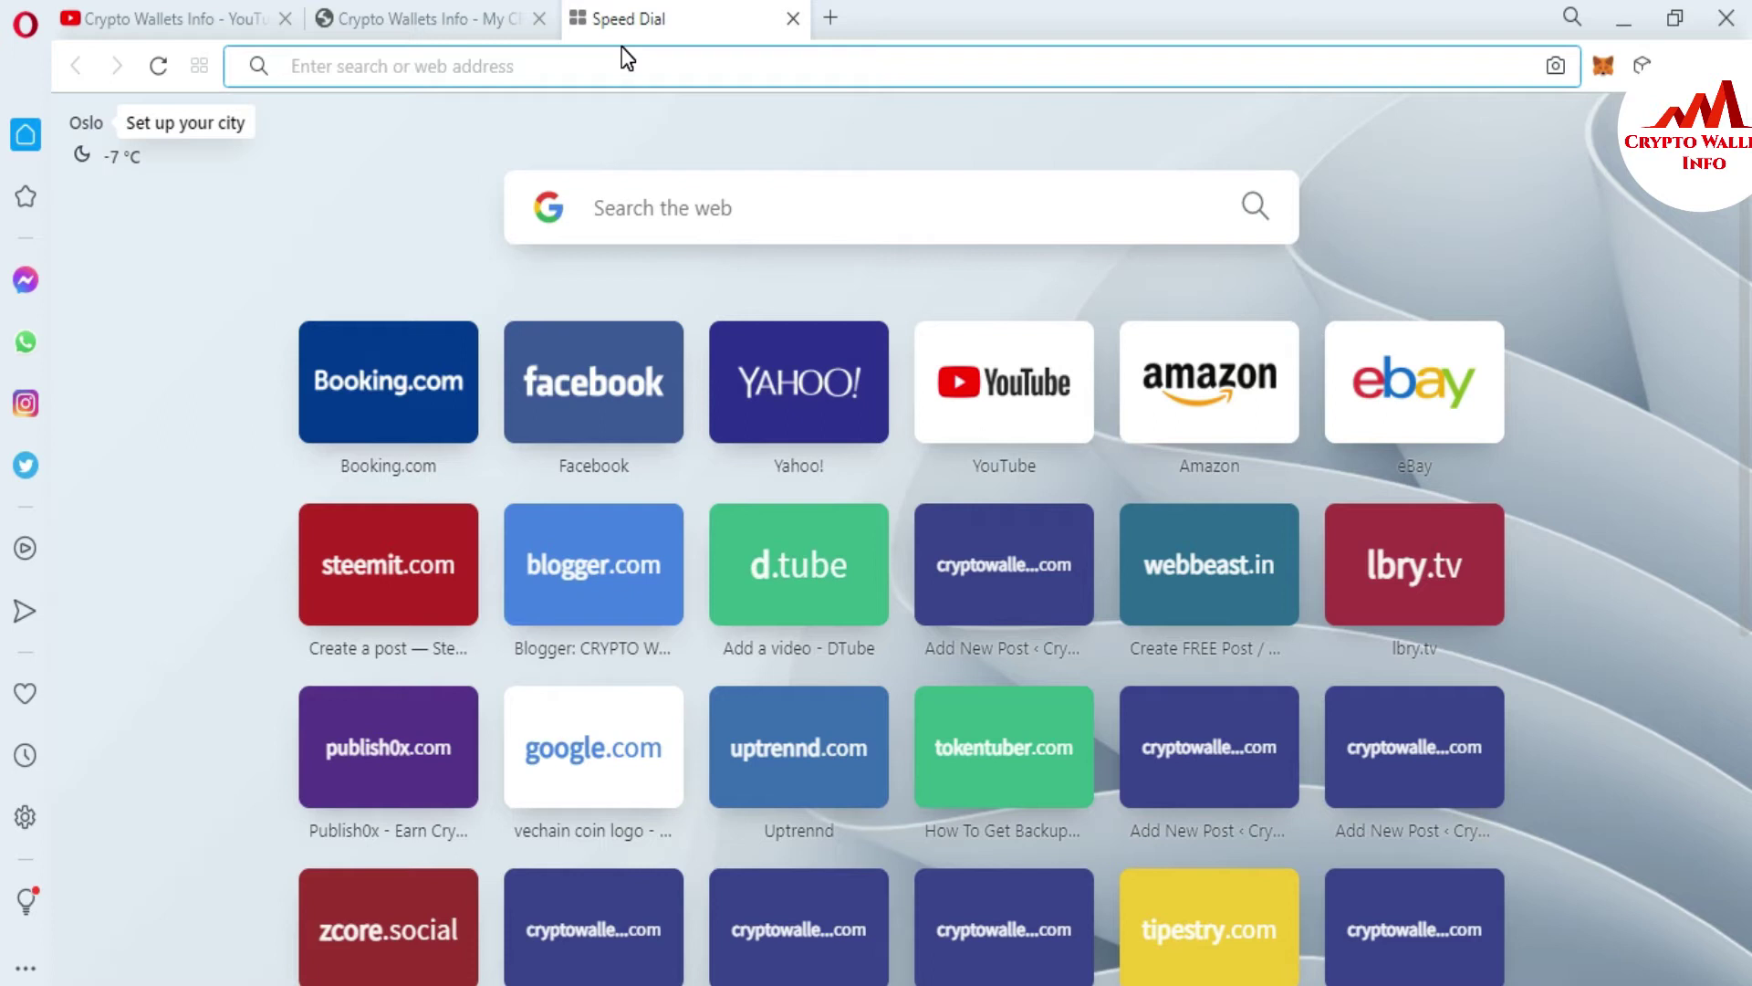
- Unlock the MetaMask extension with the wallet password
left_click(1604, 66)
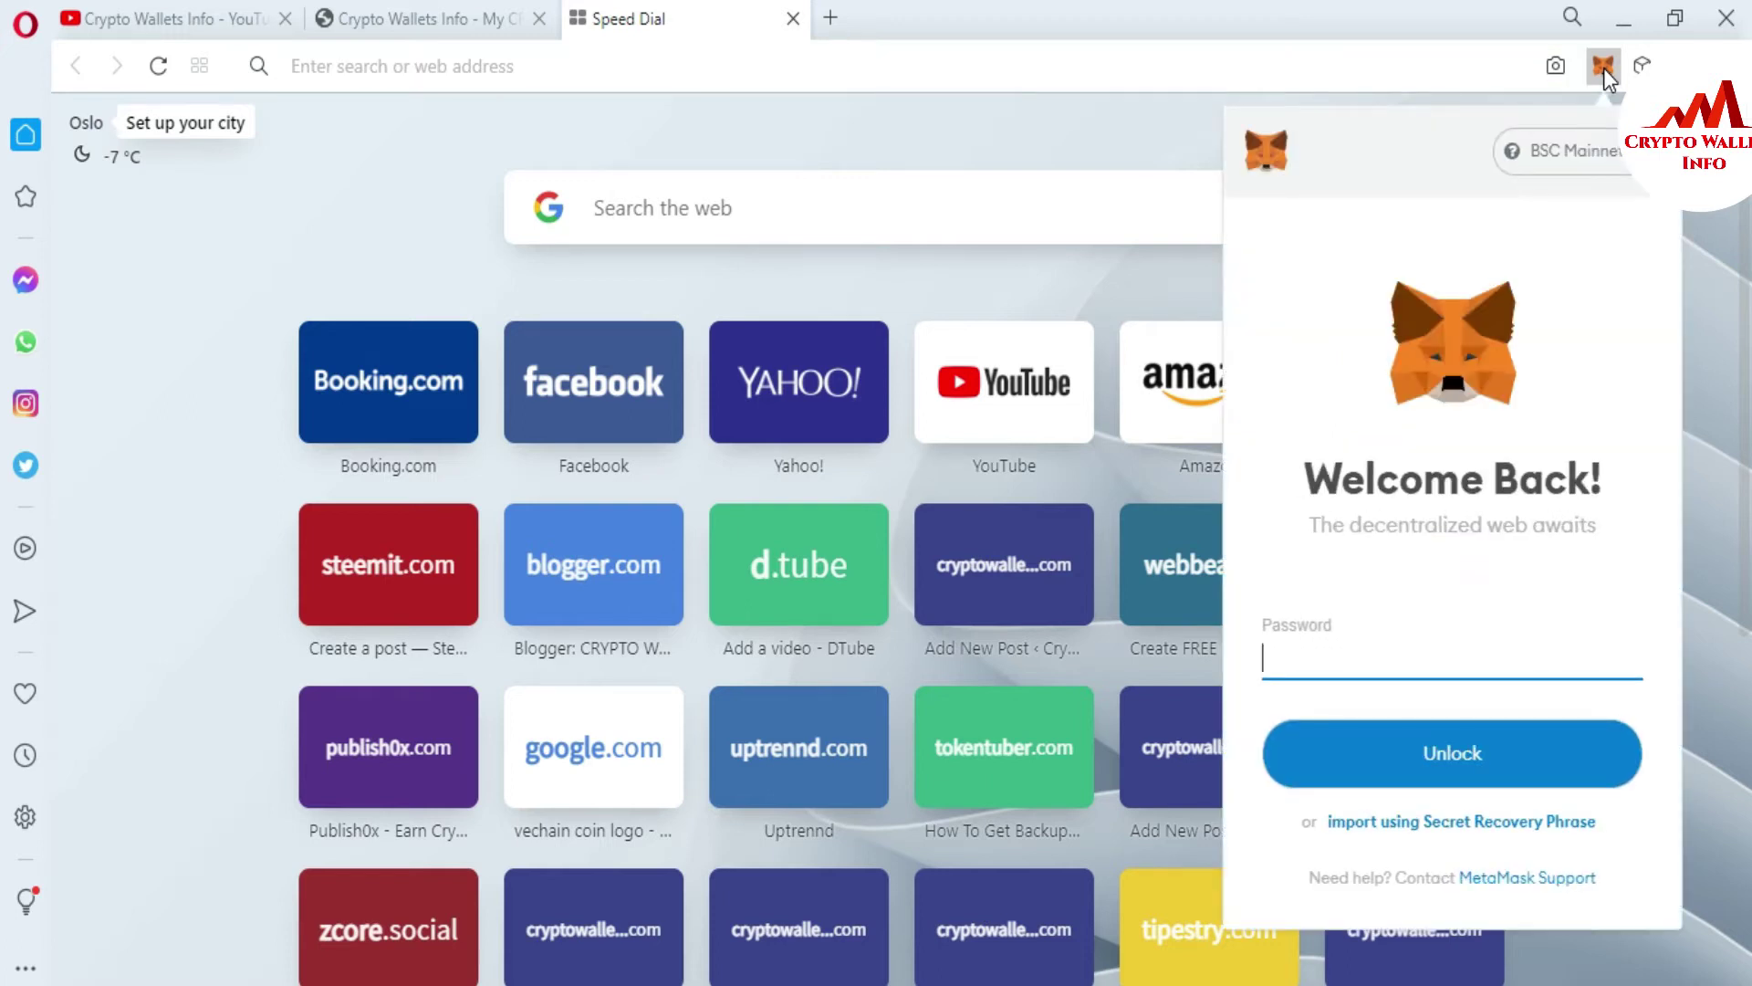
type("•••••")
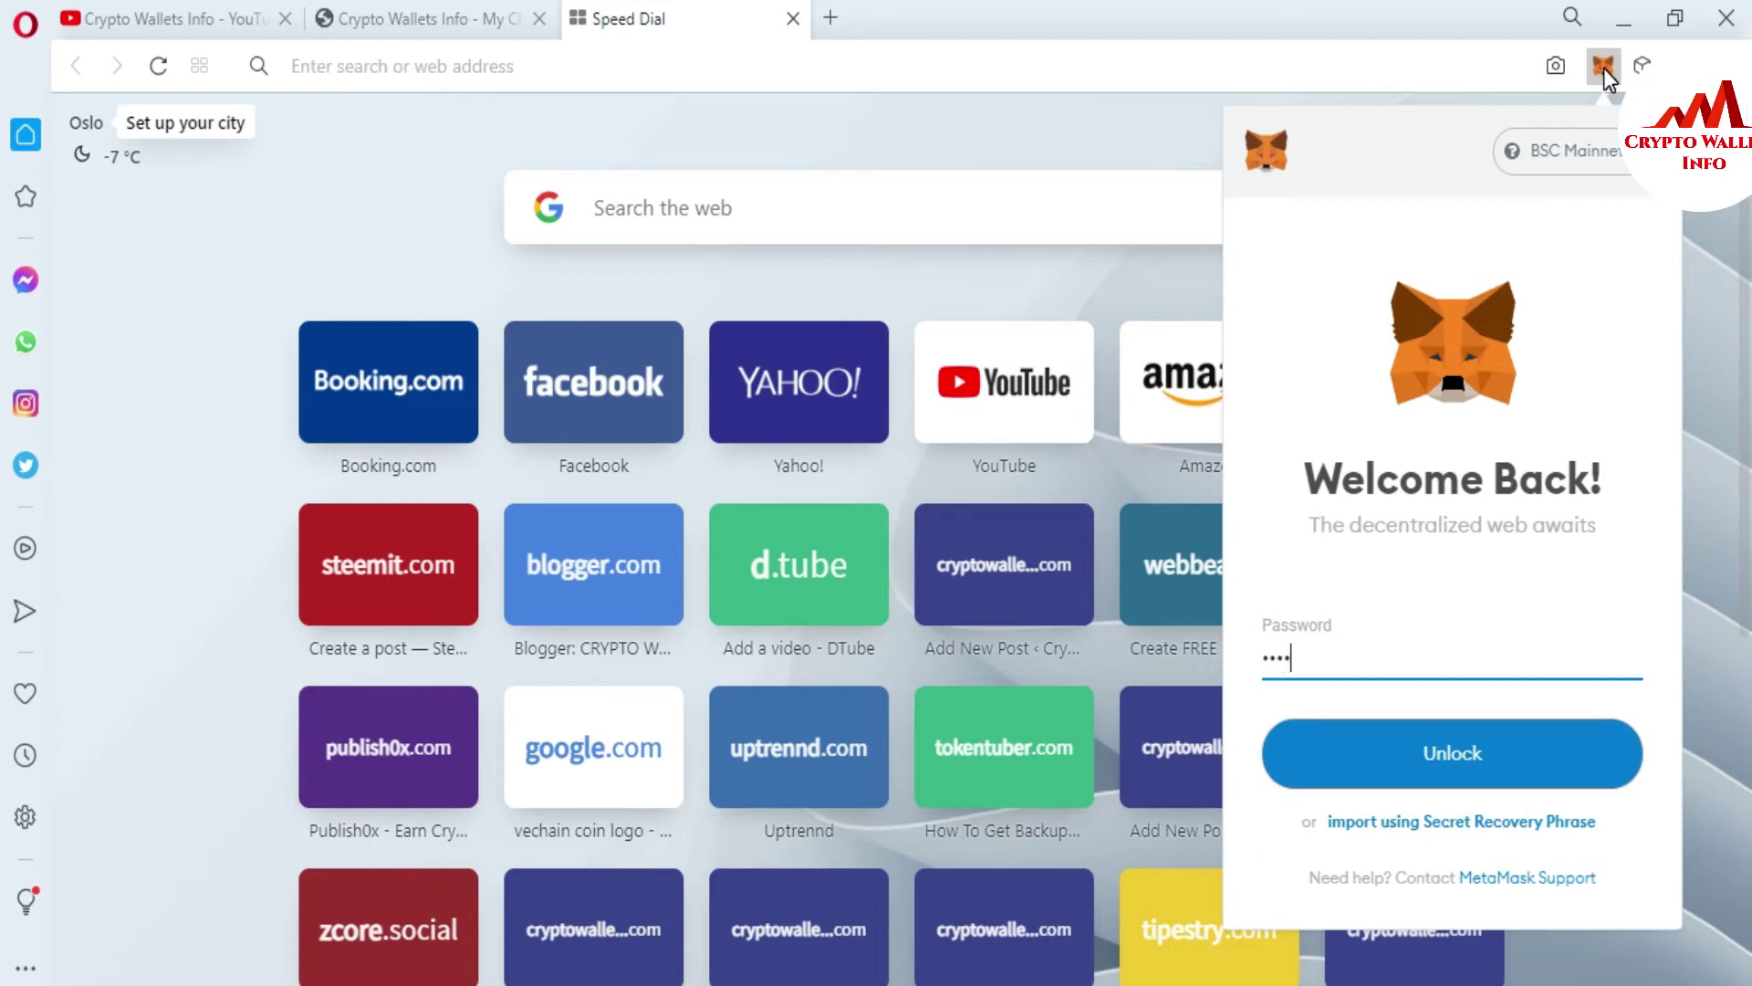
type("•••••••••••")
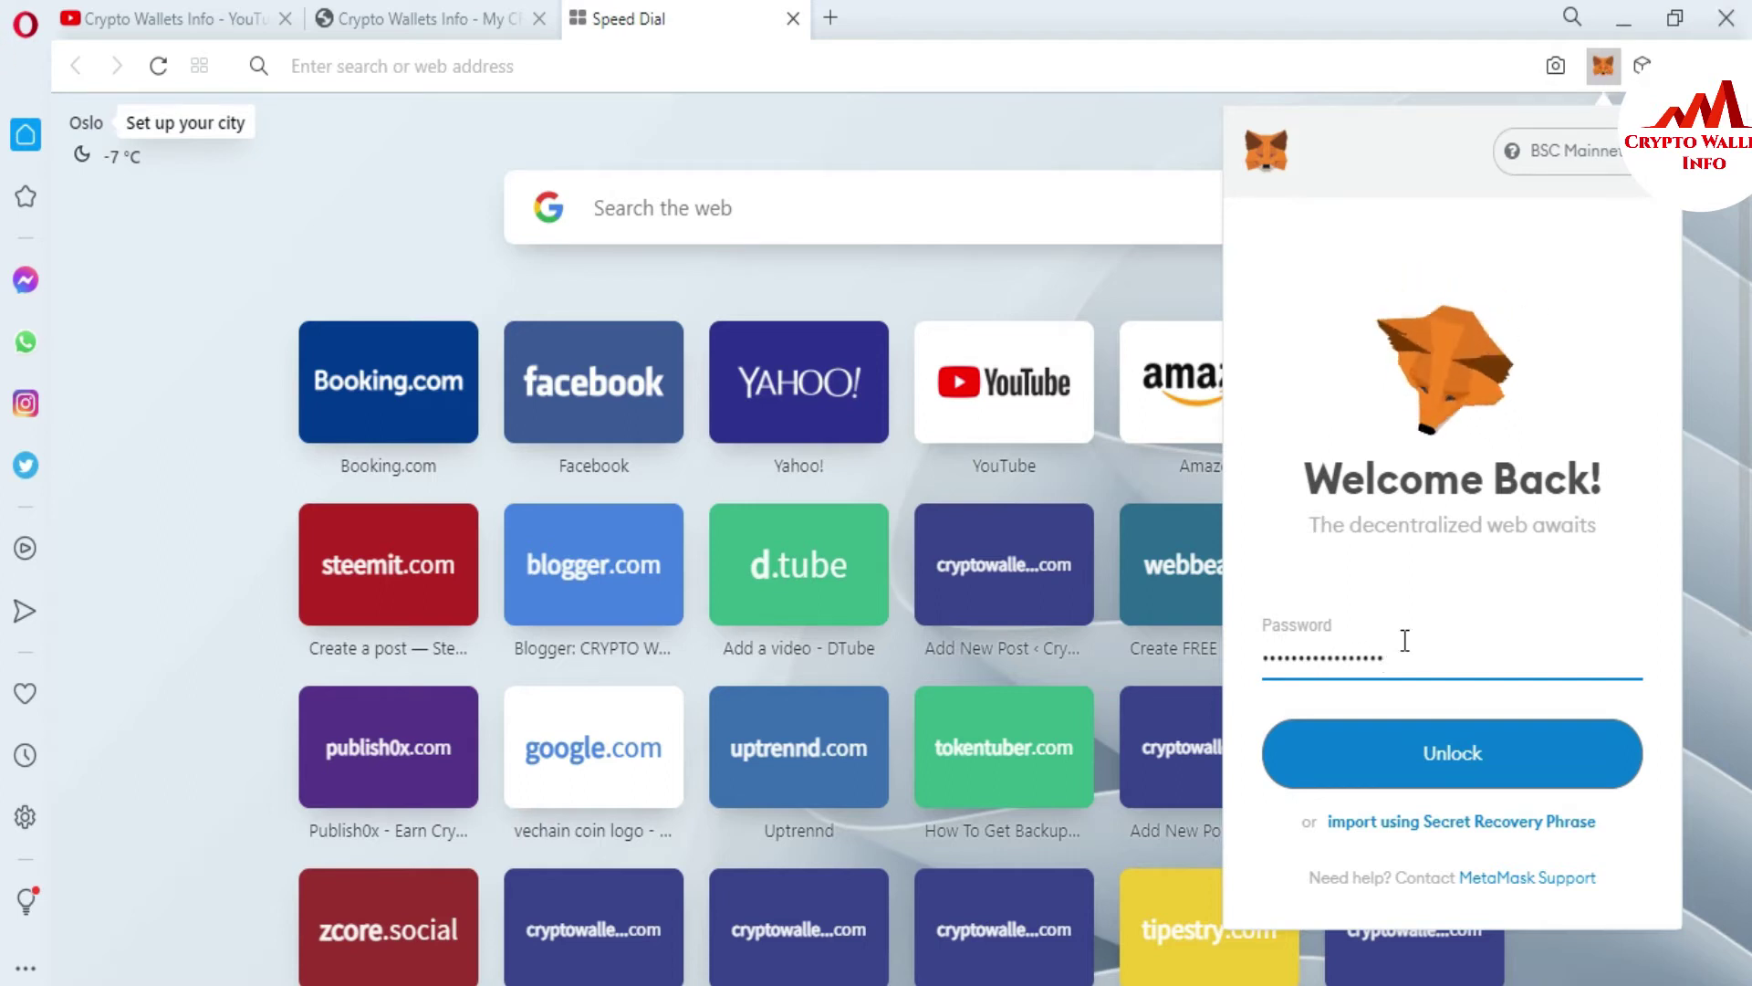
left_click(1439, 754)
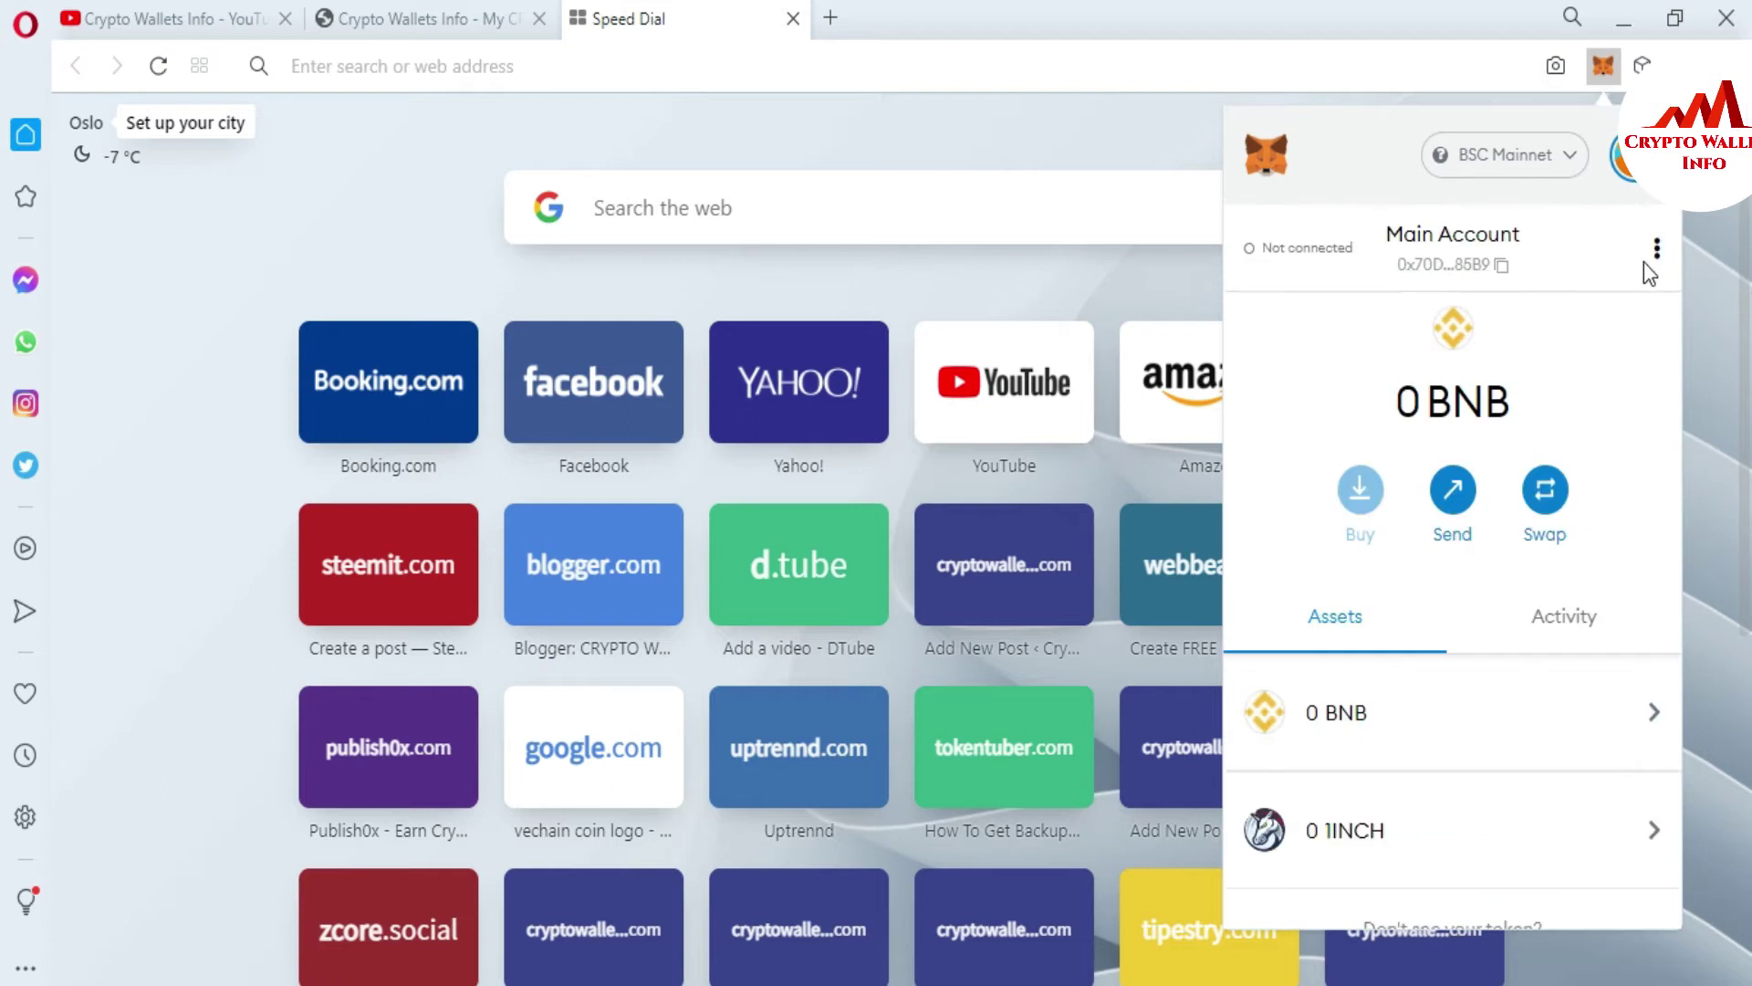
- Expand the wallet into a full tab, keep BSC Mainnet active, and open a new tab
left_click(1656, 248)
left_click(1524, 377)
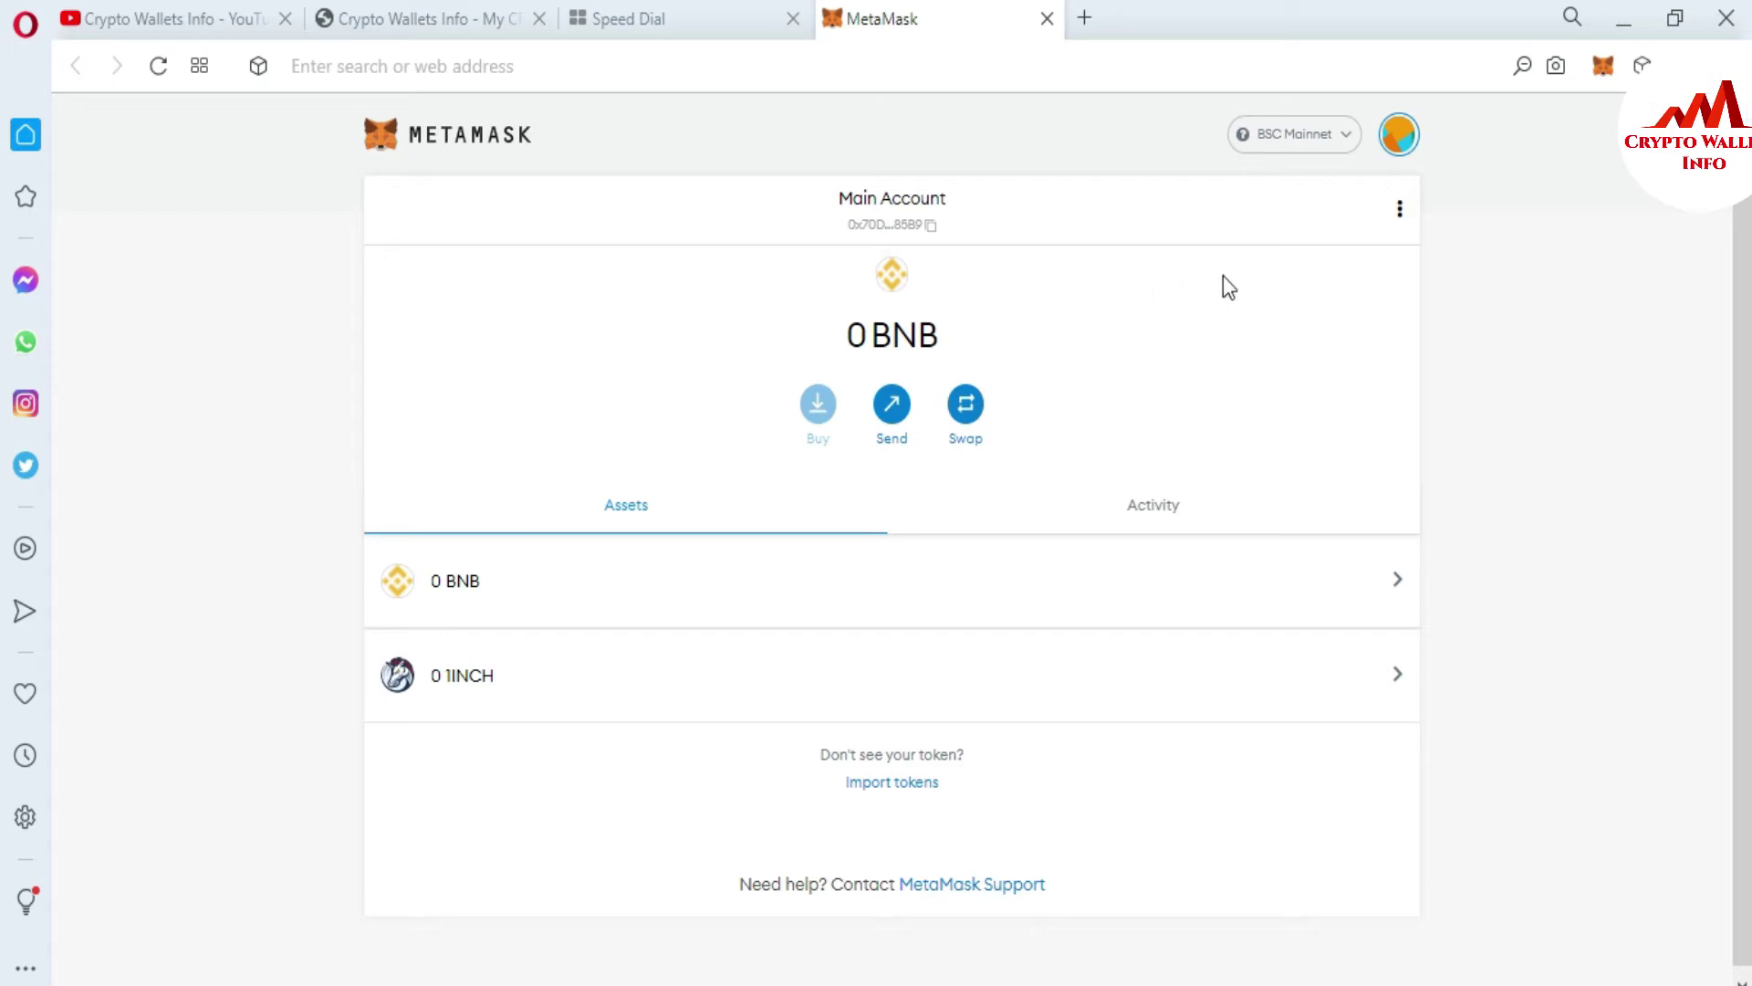
left_click(1350, 157)
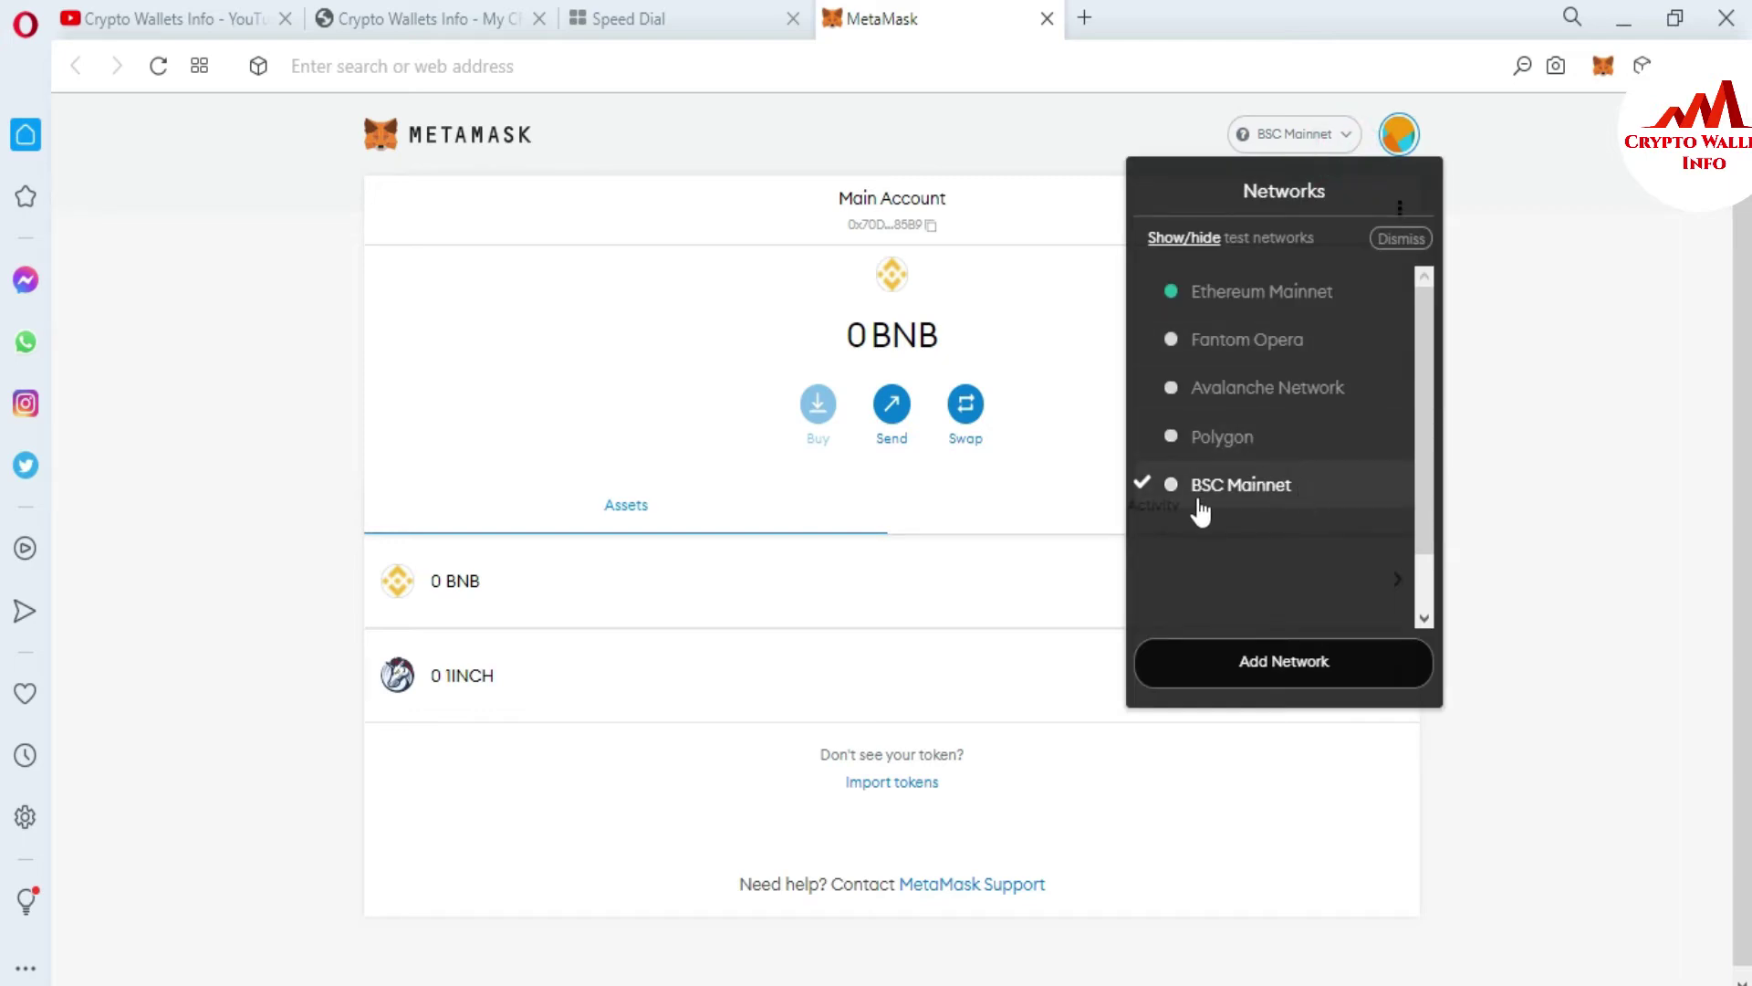
left_click(1263, 489)
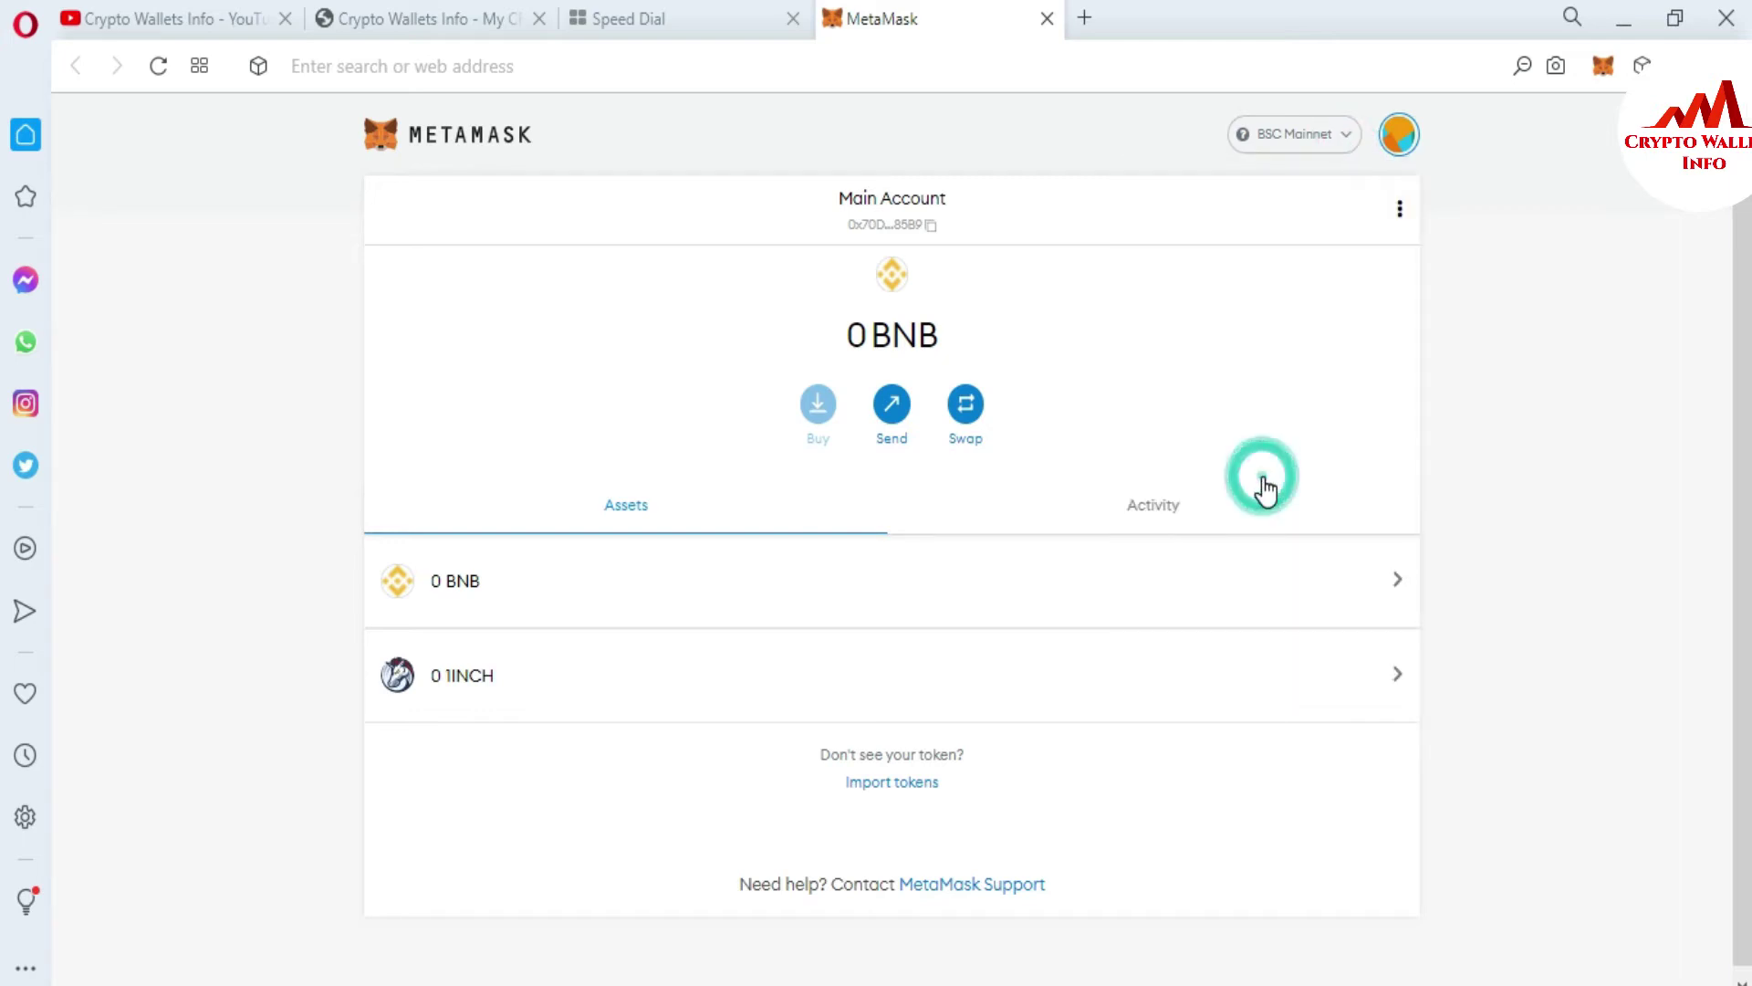
left_click(1085, 18)
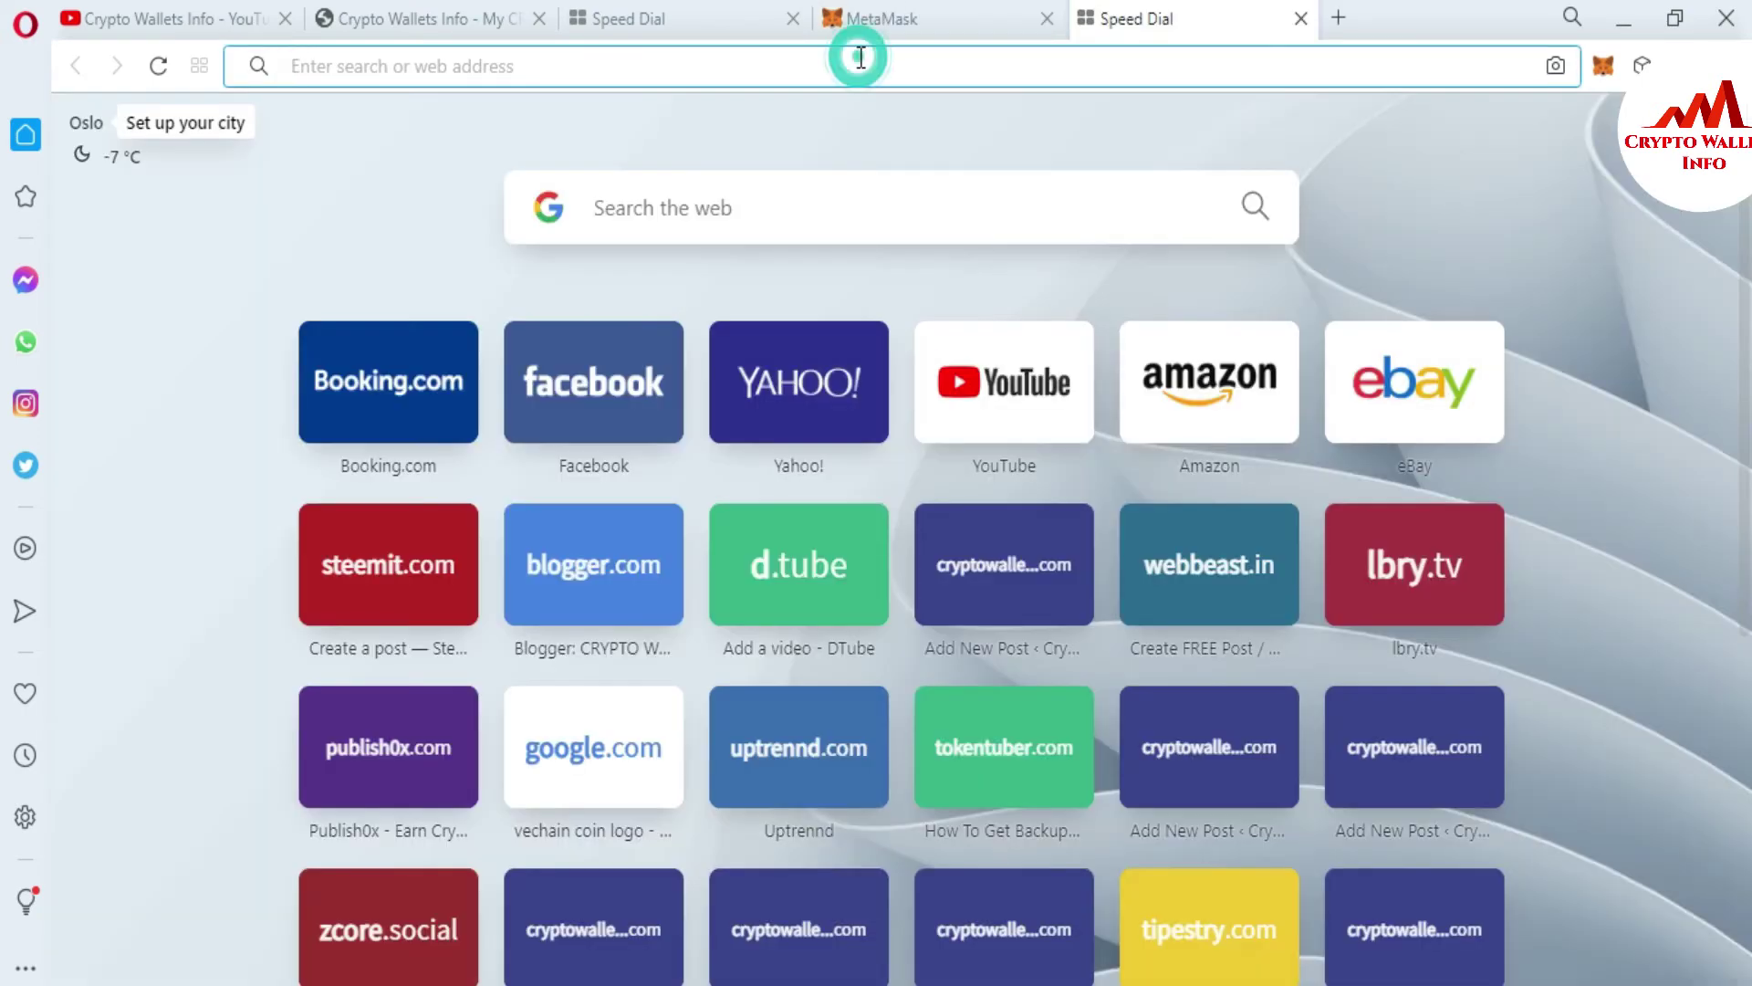
- Load coinmarketcap.com and browse its cryptocurrency price table
type("coin")
left_click(846, 133)
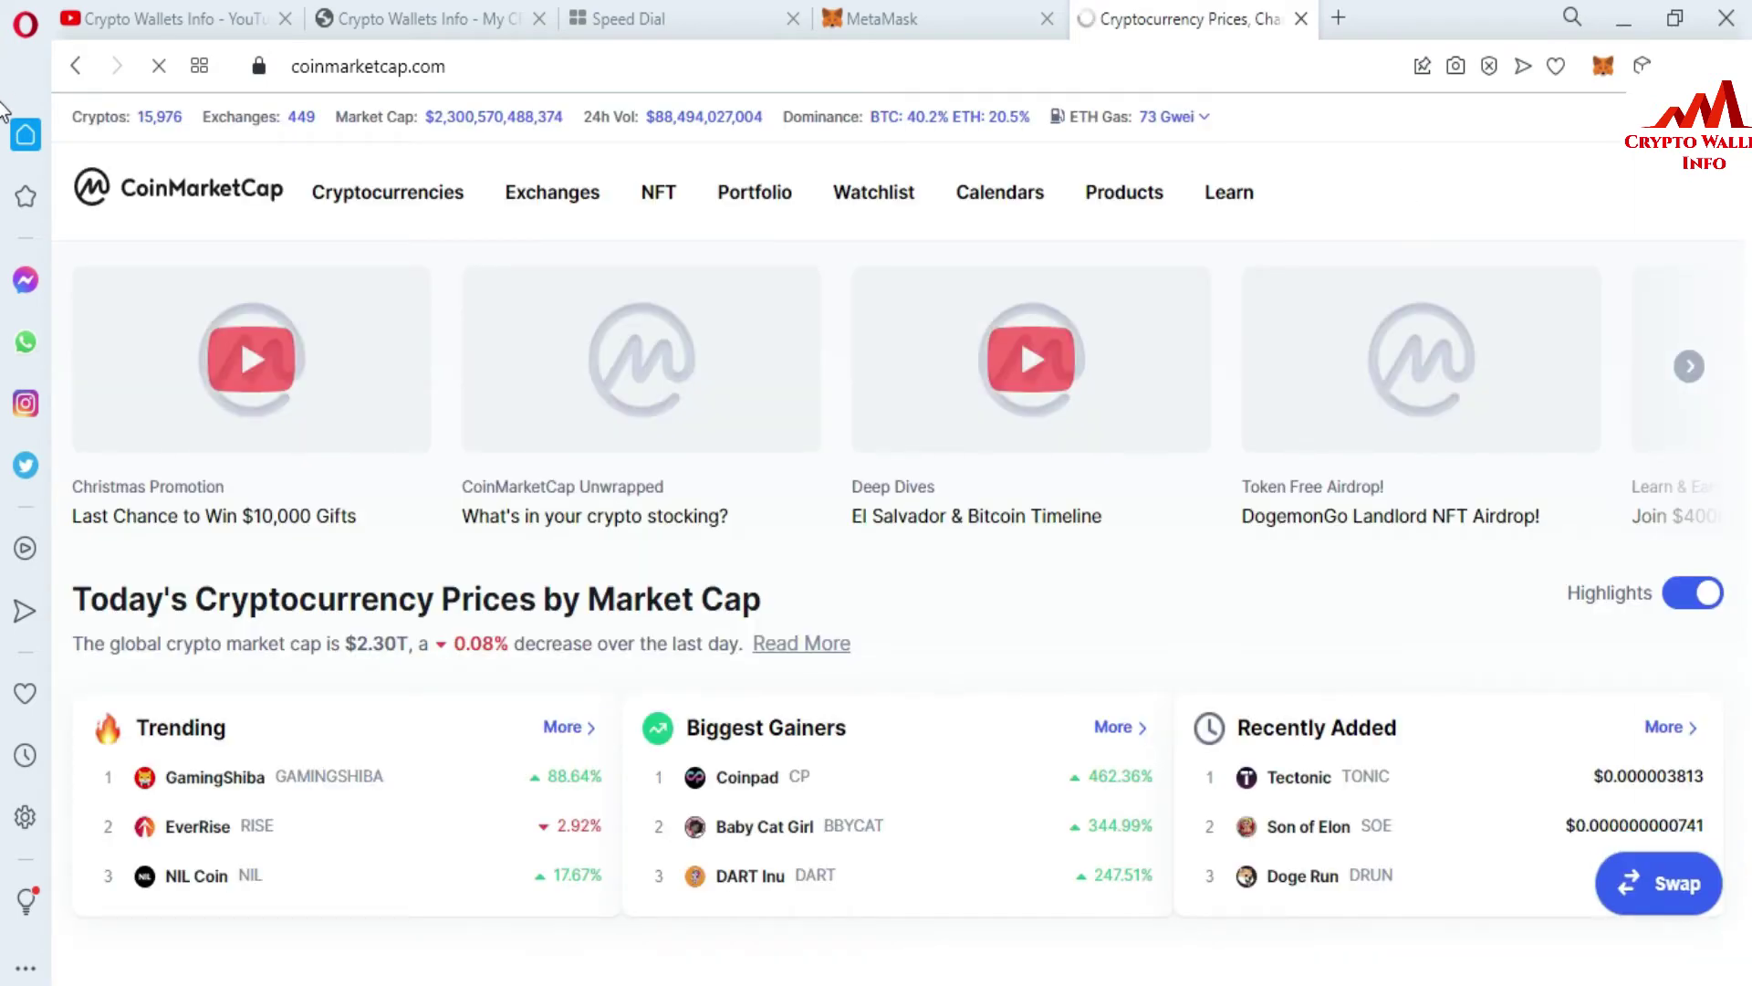
scroll(5, 118, "down", 7)
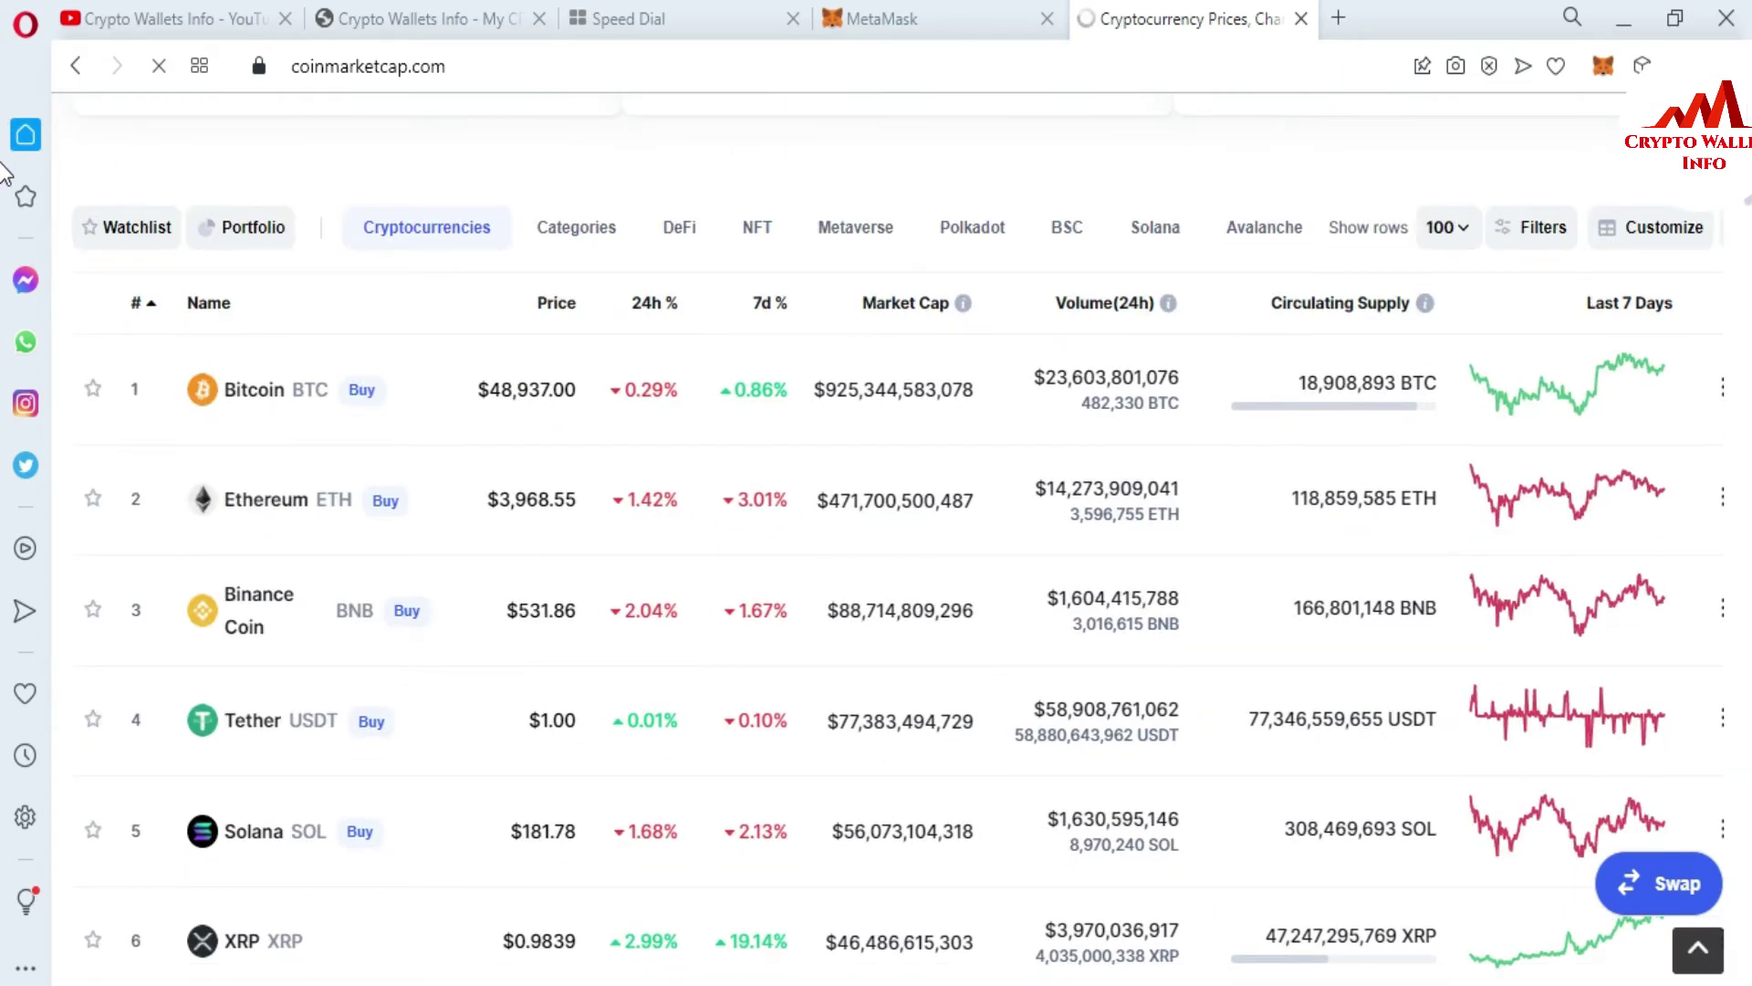
scroll(4, 183, "down", 3)
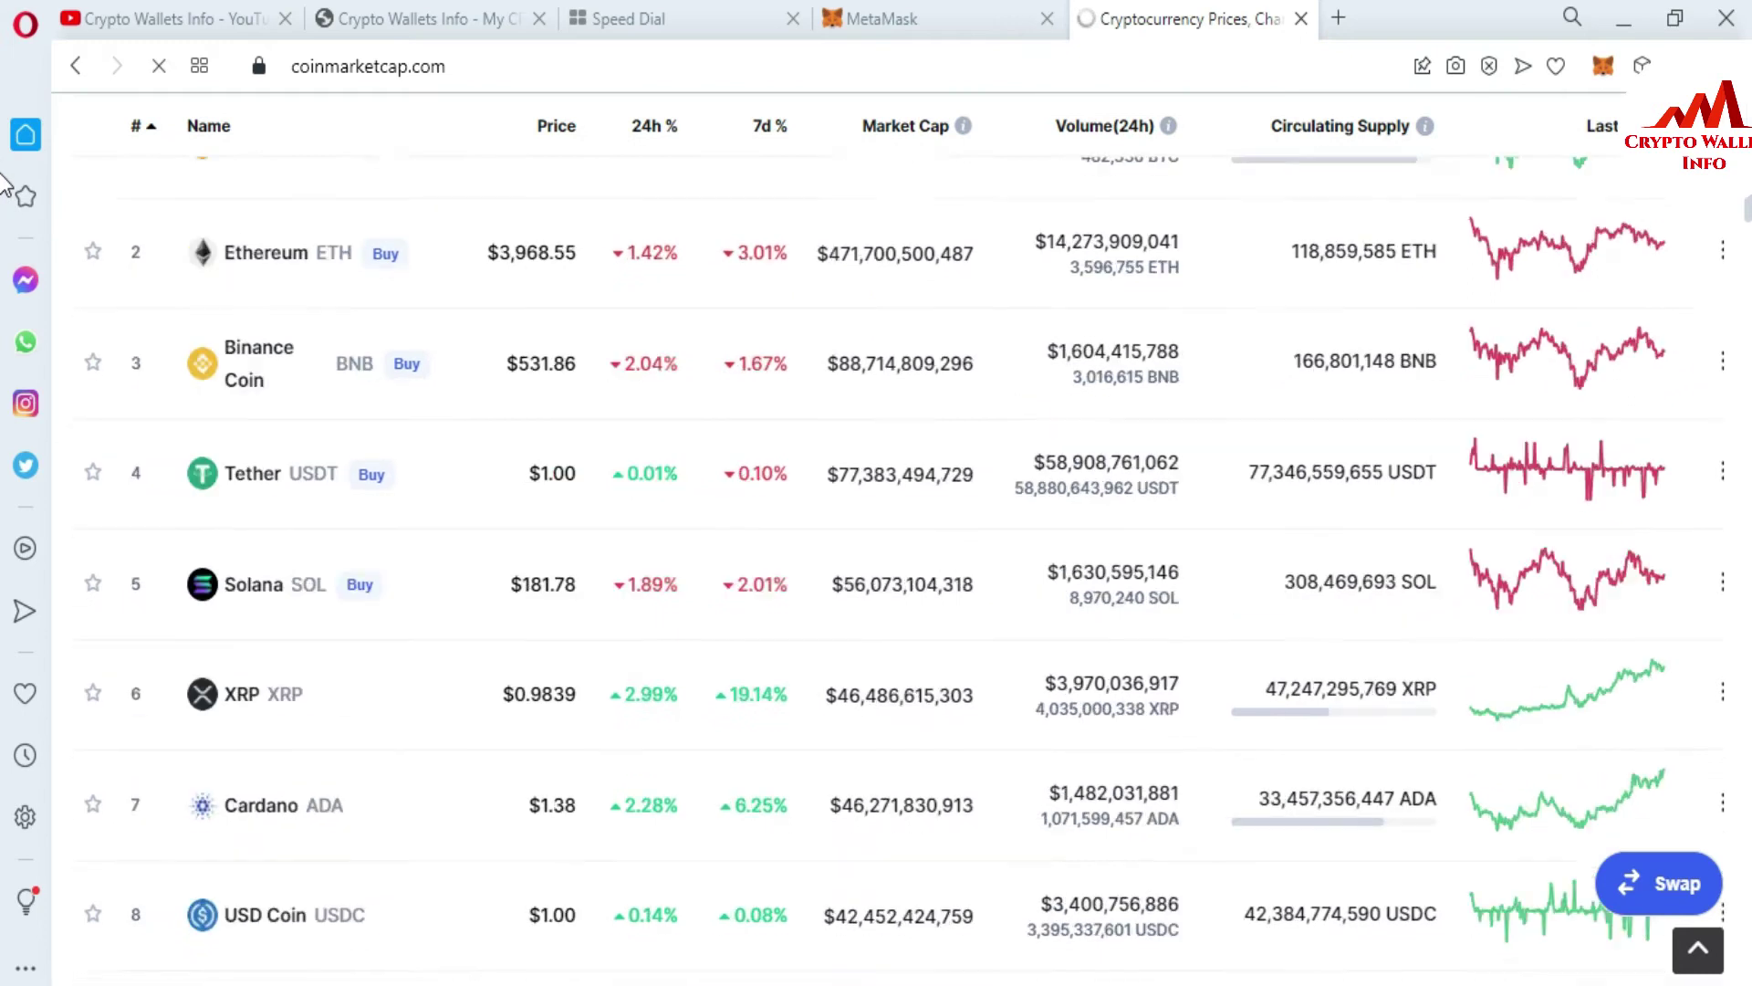
scroll(182, 365, "up", 2)
- Open the Binance Coin (BNB) page and show its Explorers links, including bscscan.com
left_click(280, 475)
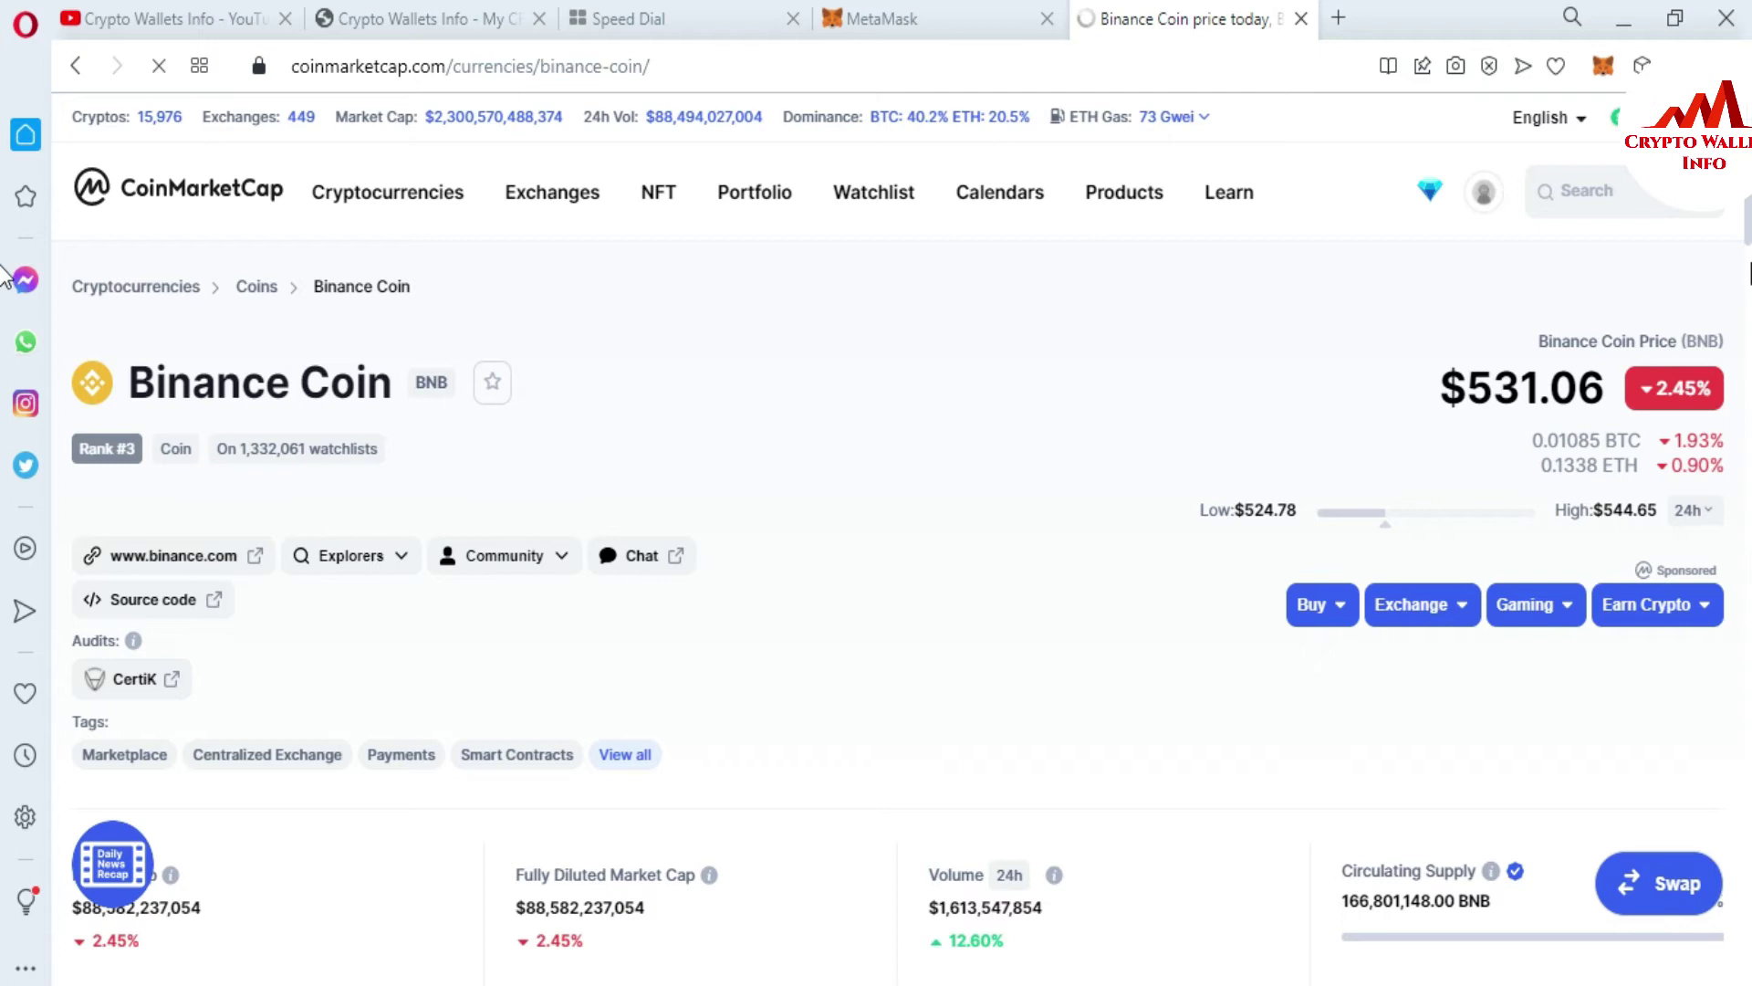
scroll(3, 310, "down", 6)
scroll(3, 310, "up", 6)
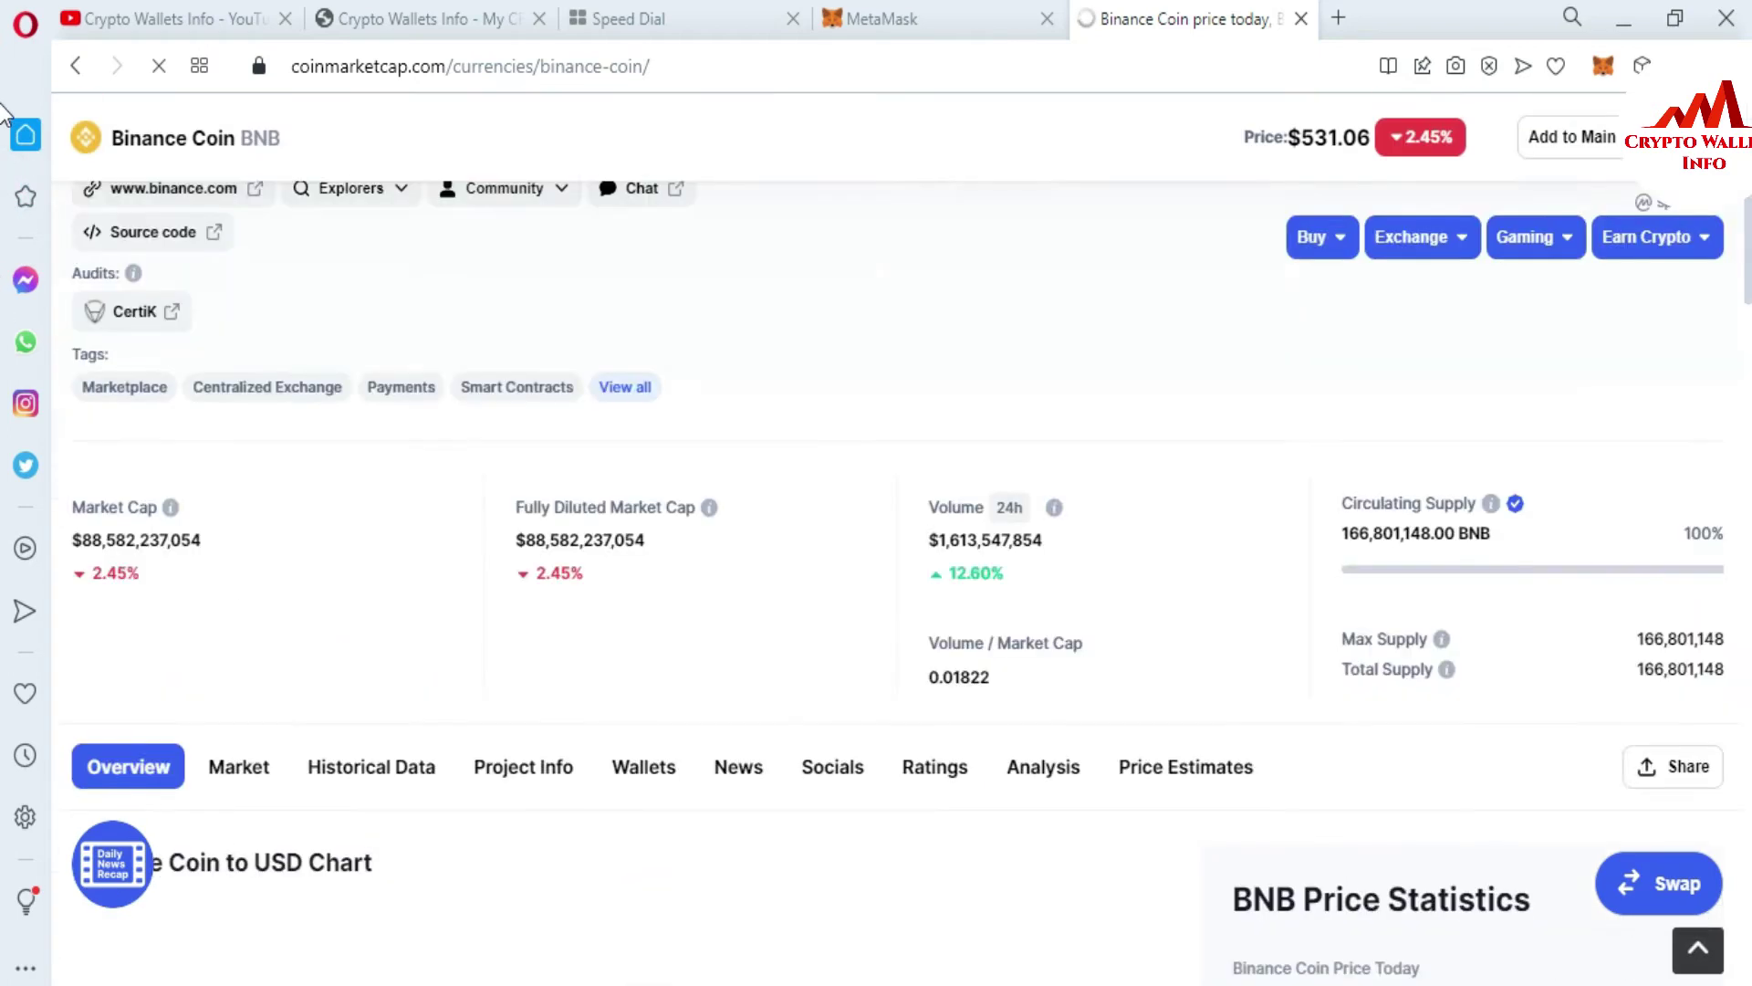
mouse_move(415, 566)
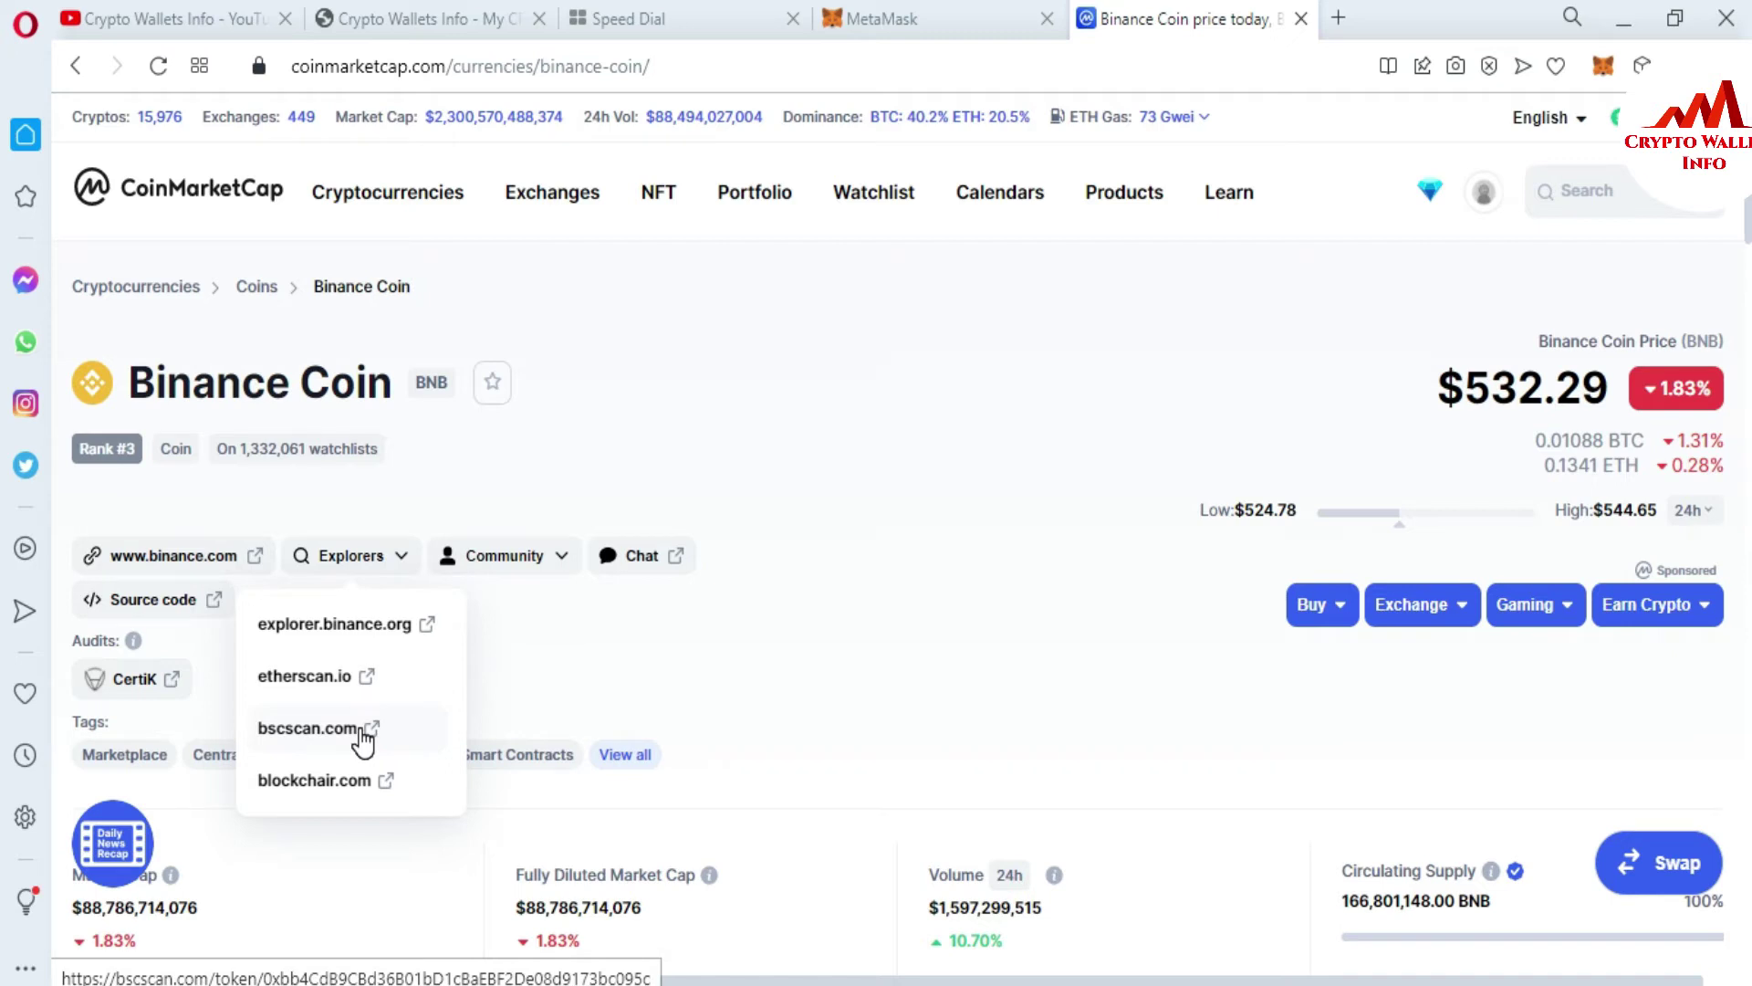
- Open BNB on bscscan.com, then trim the token path from the URL to reach the BscScan home page
left_click(297, 727)
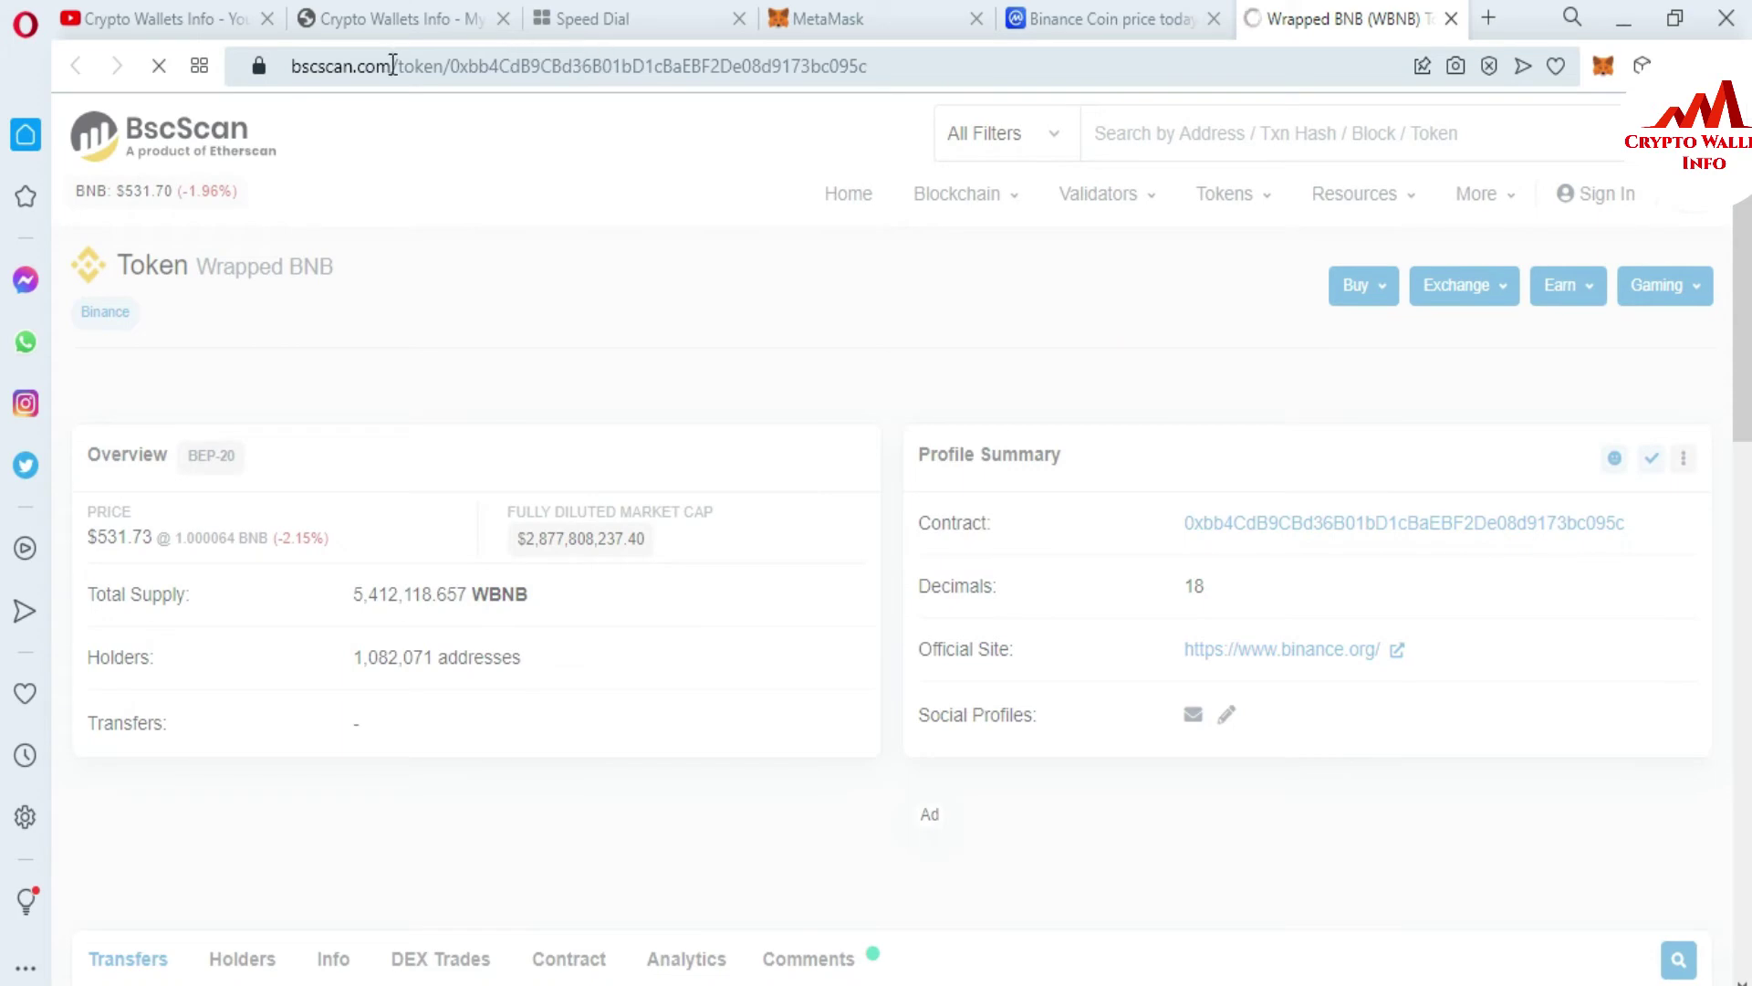
left_click_drag(398, 62, 325, 63)
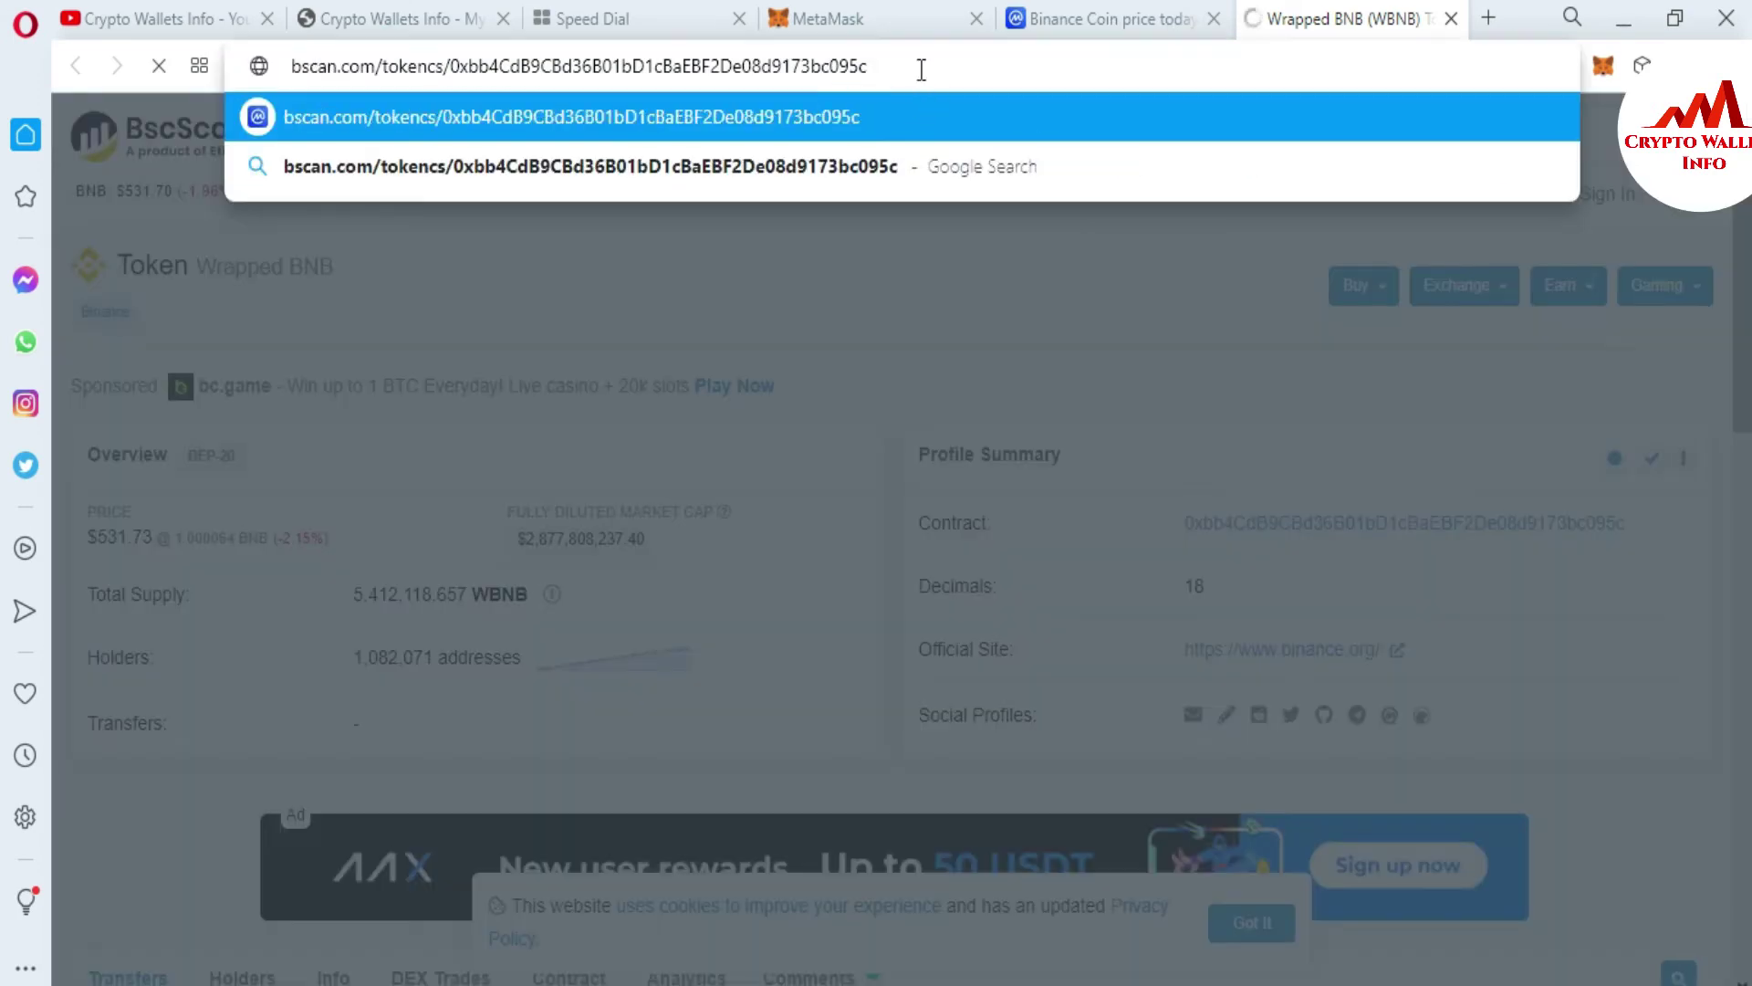
left_click(916, 65)
left_click_drag(913, 66, 455, 43)
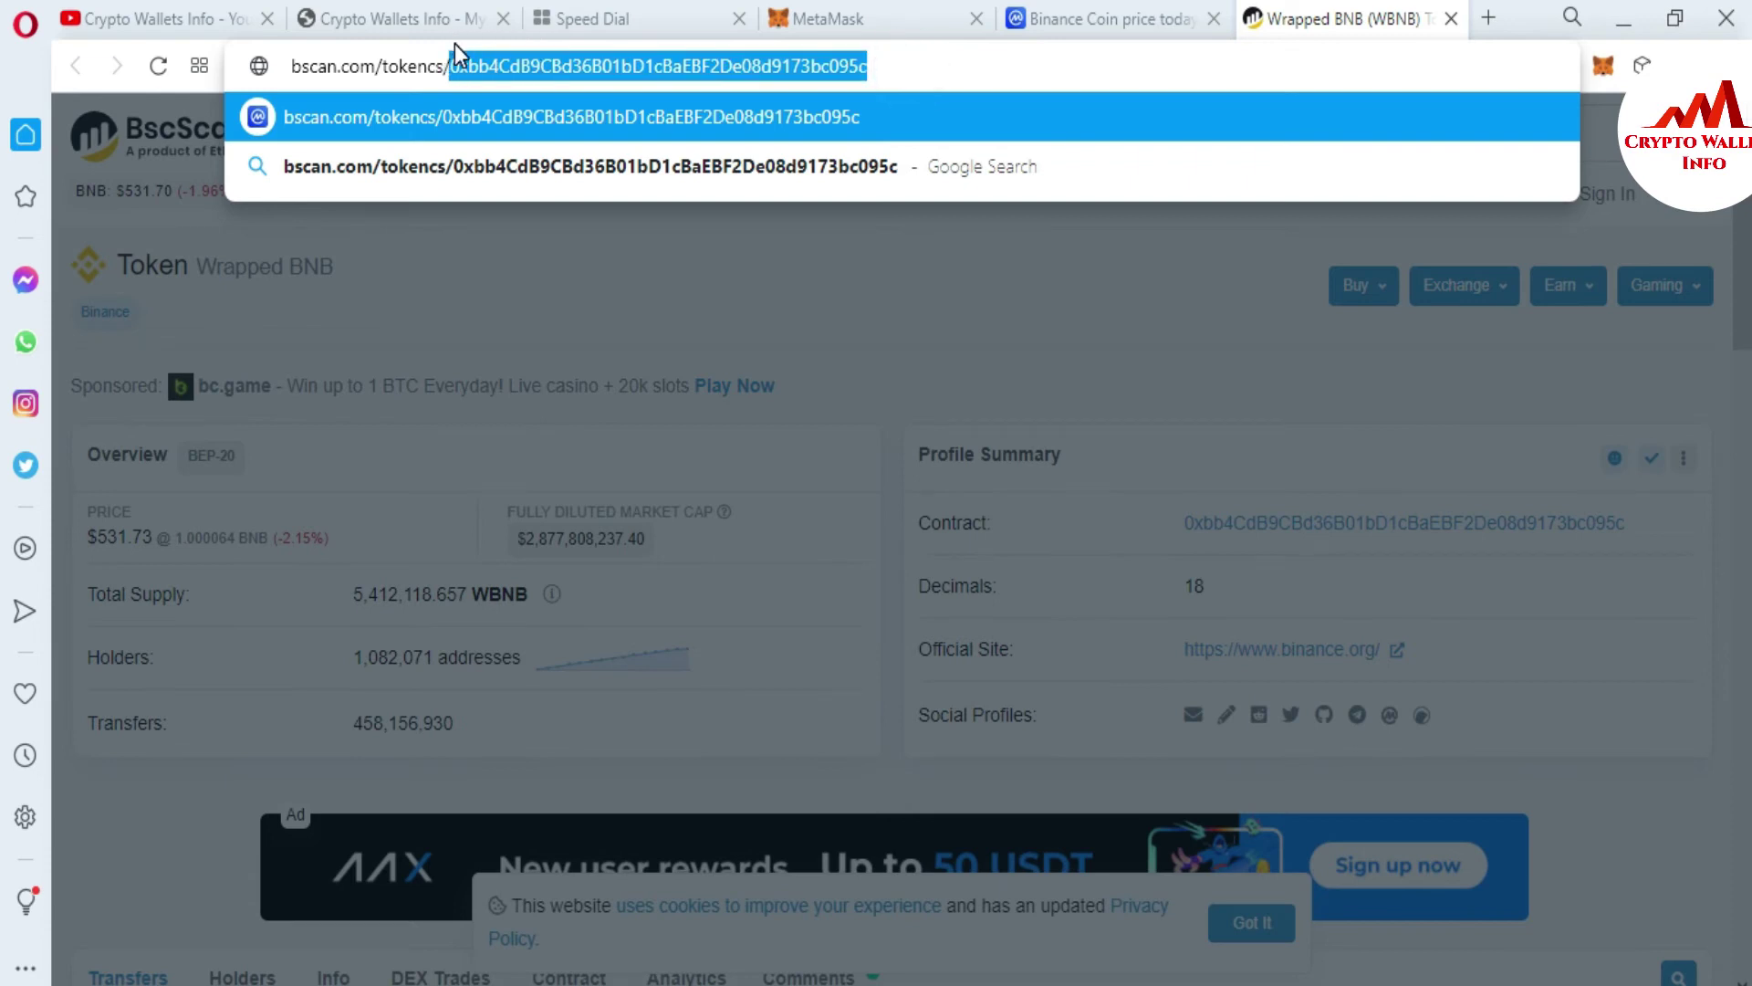
key("BackSpace")
key("Return")
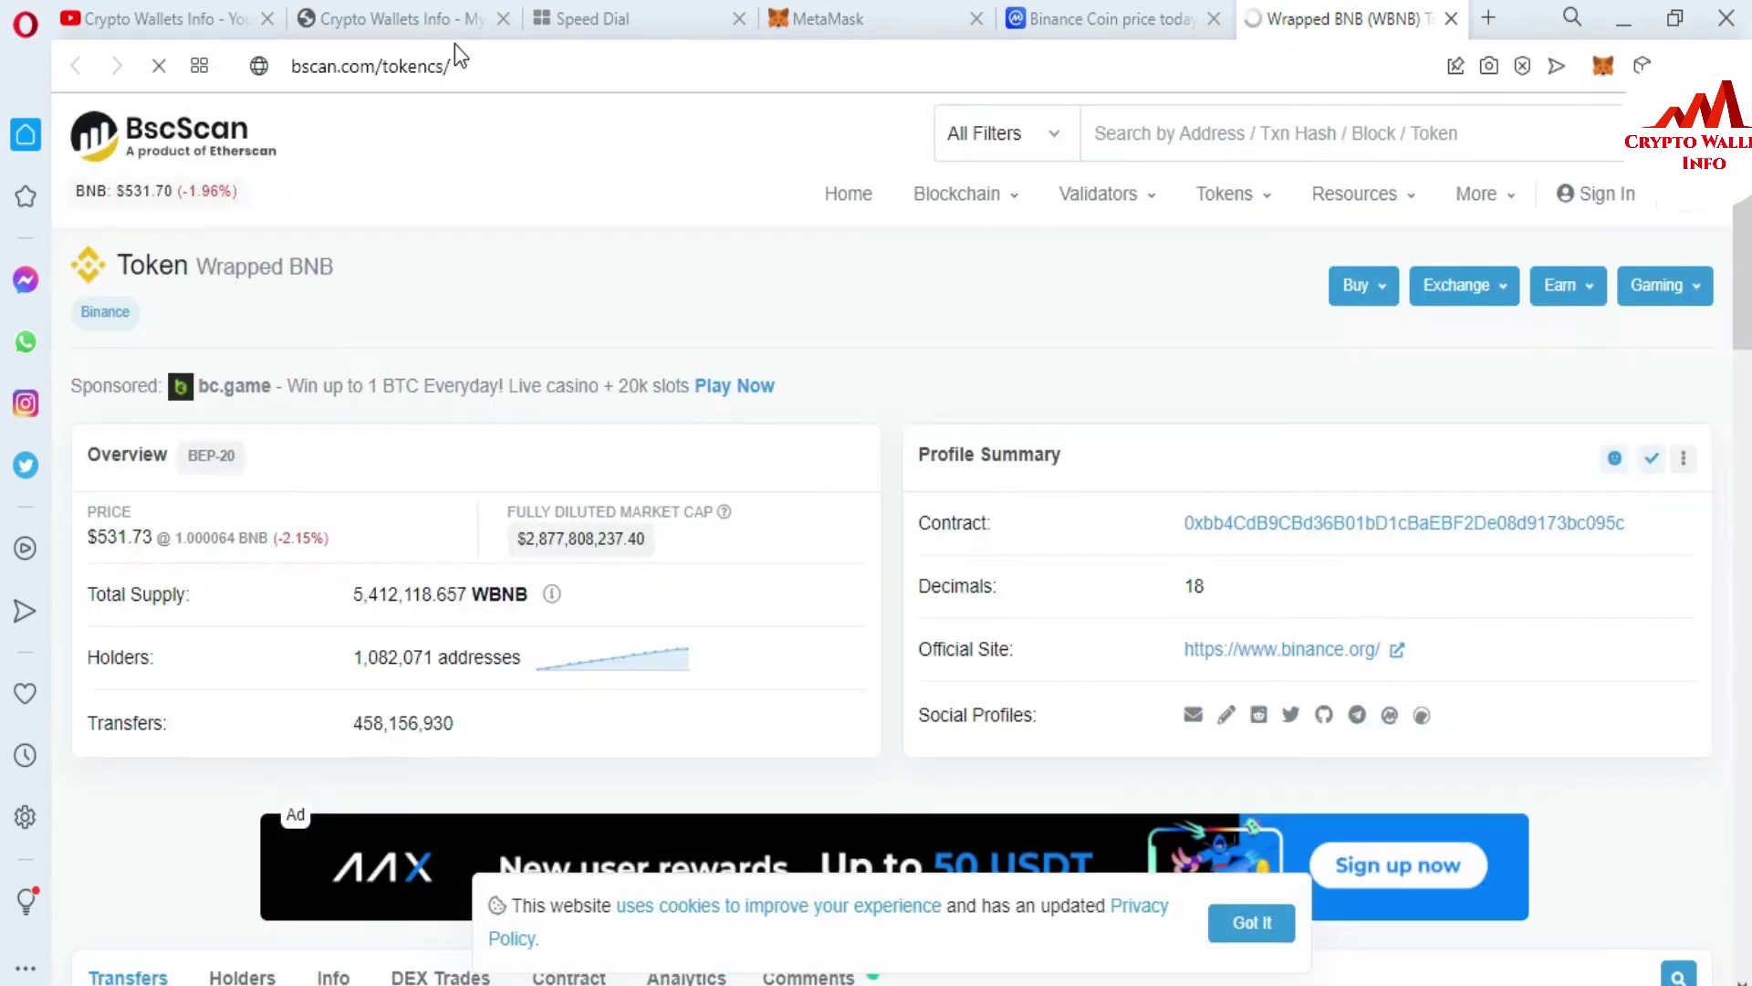
left_click(511, 78)
left_click(545, 66)
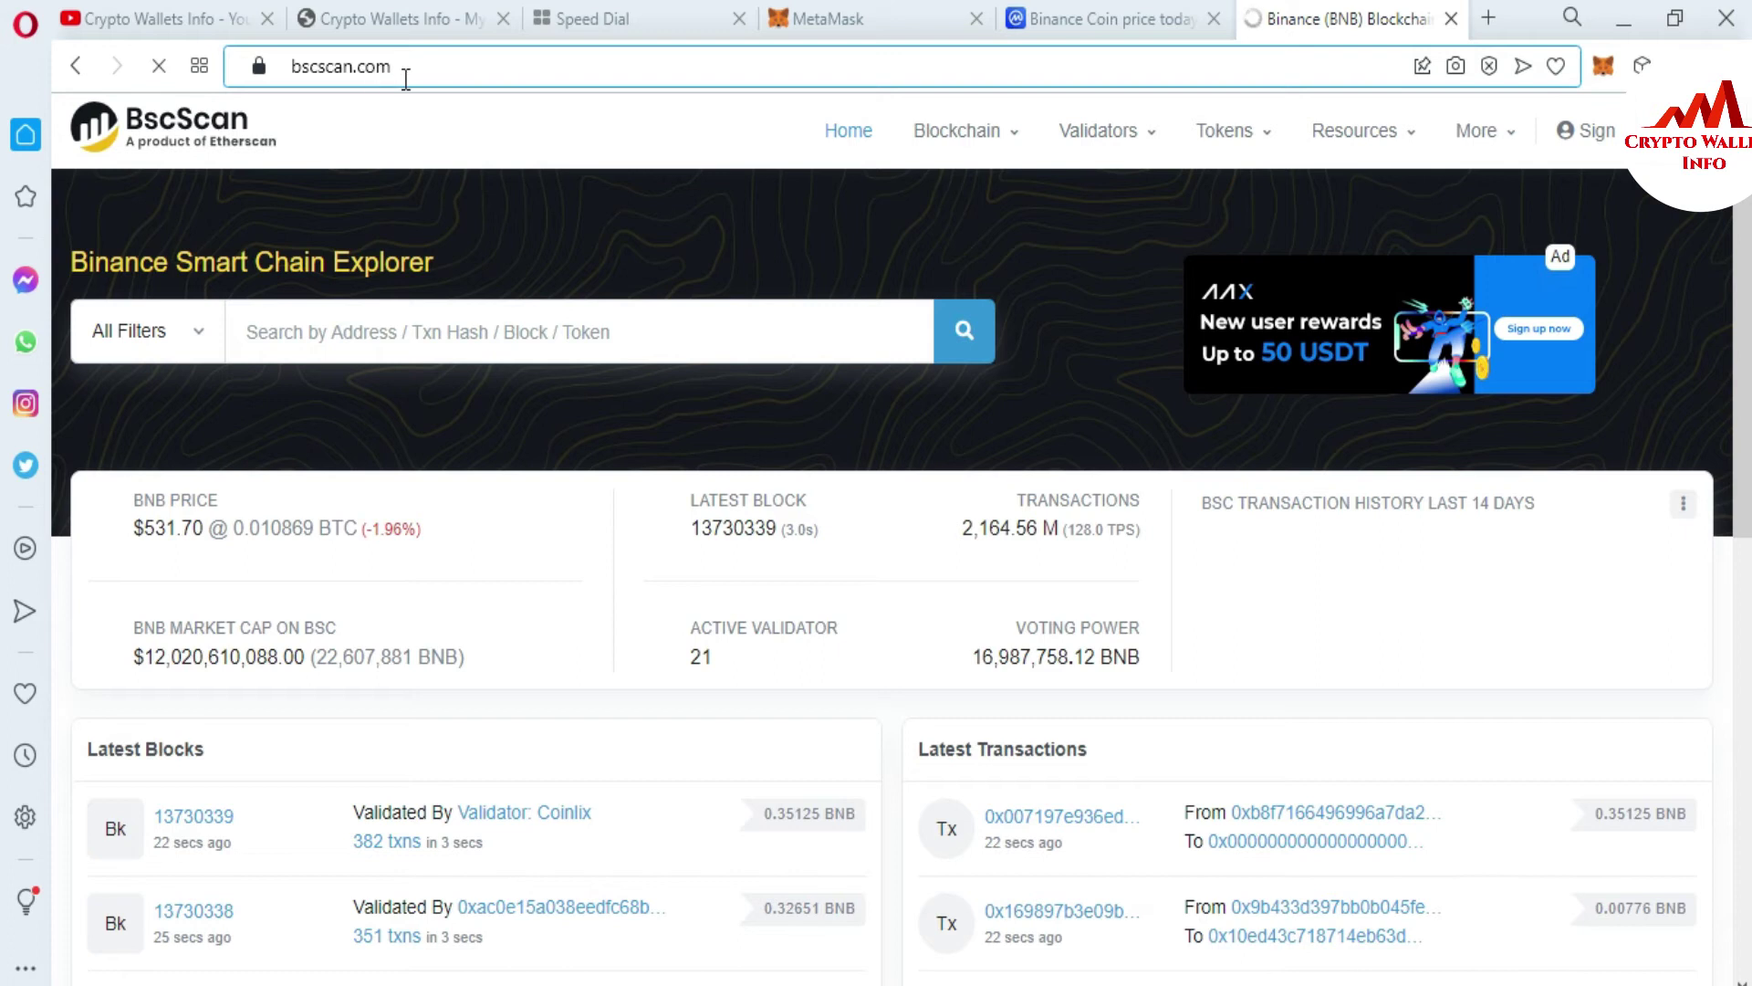
- Search BscScan for 'bsc-us' and open the Binance-Peg BSC-USD token page
left_click(593, 329)
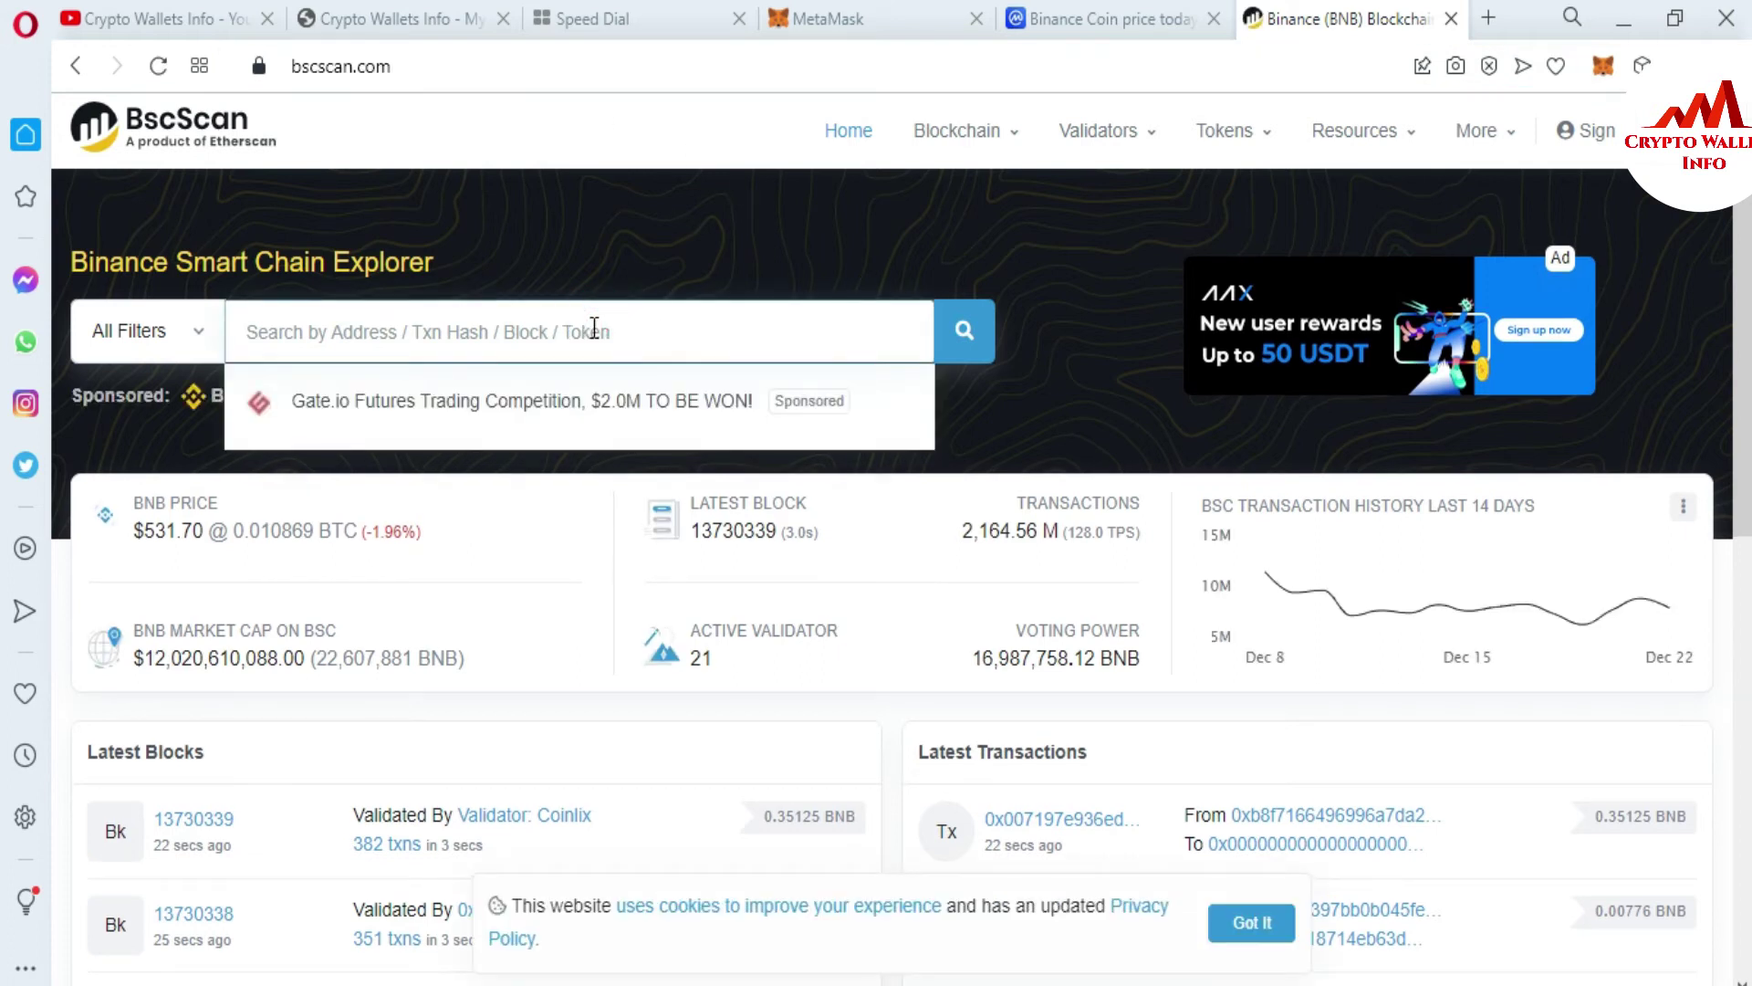
type("bs")
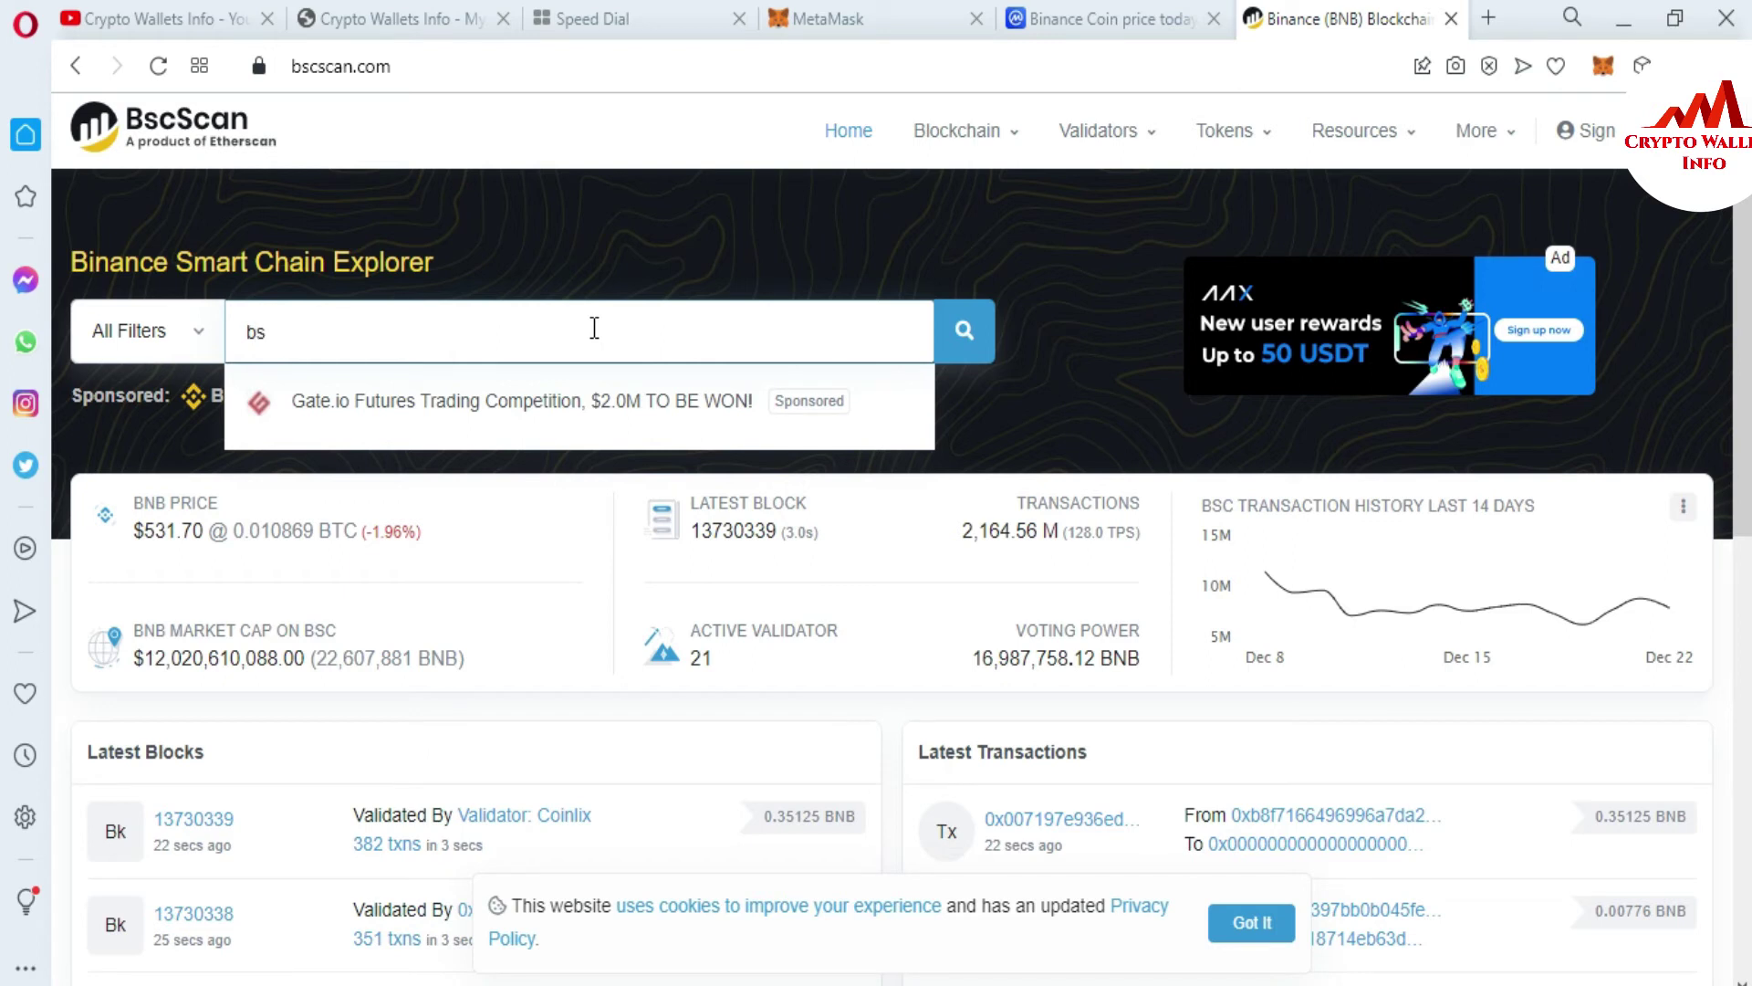
type("c-")
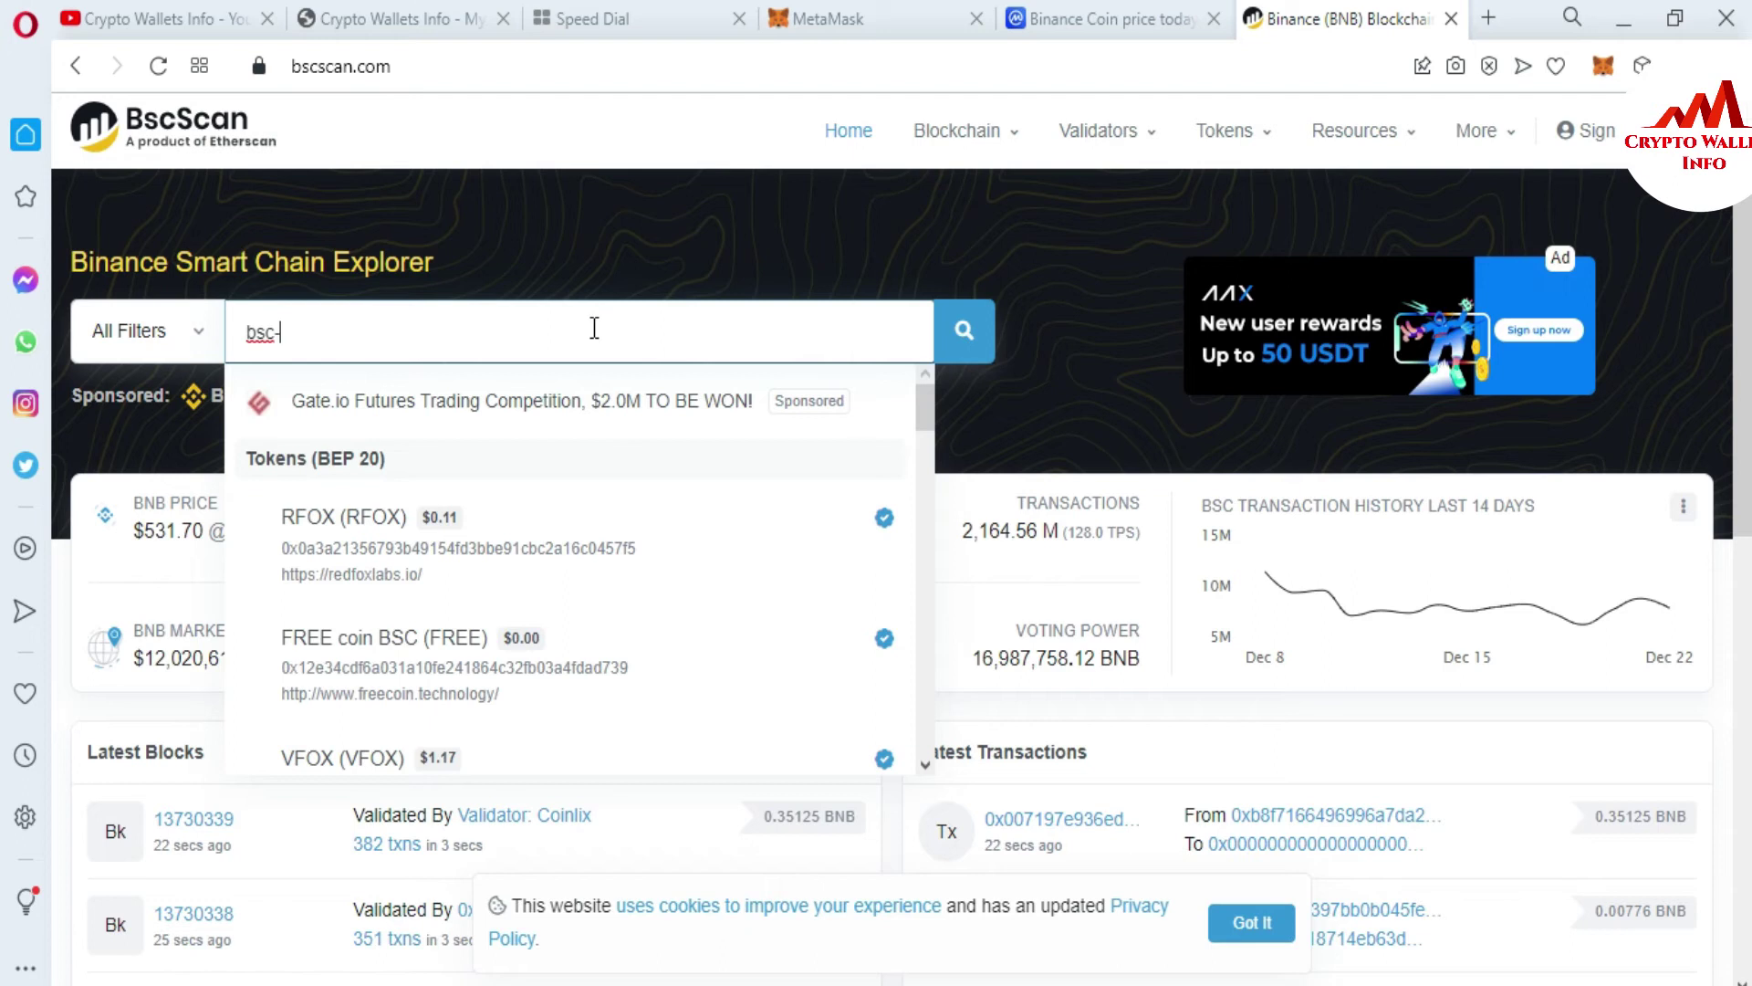
type("usd")
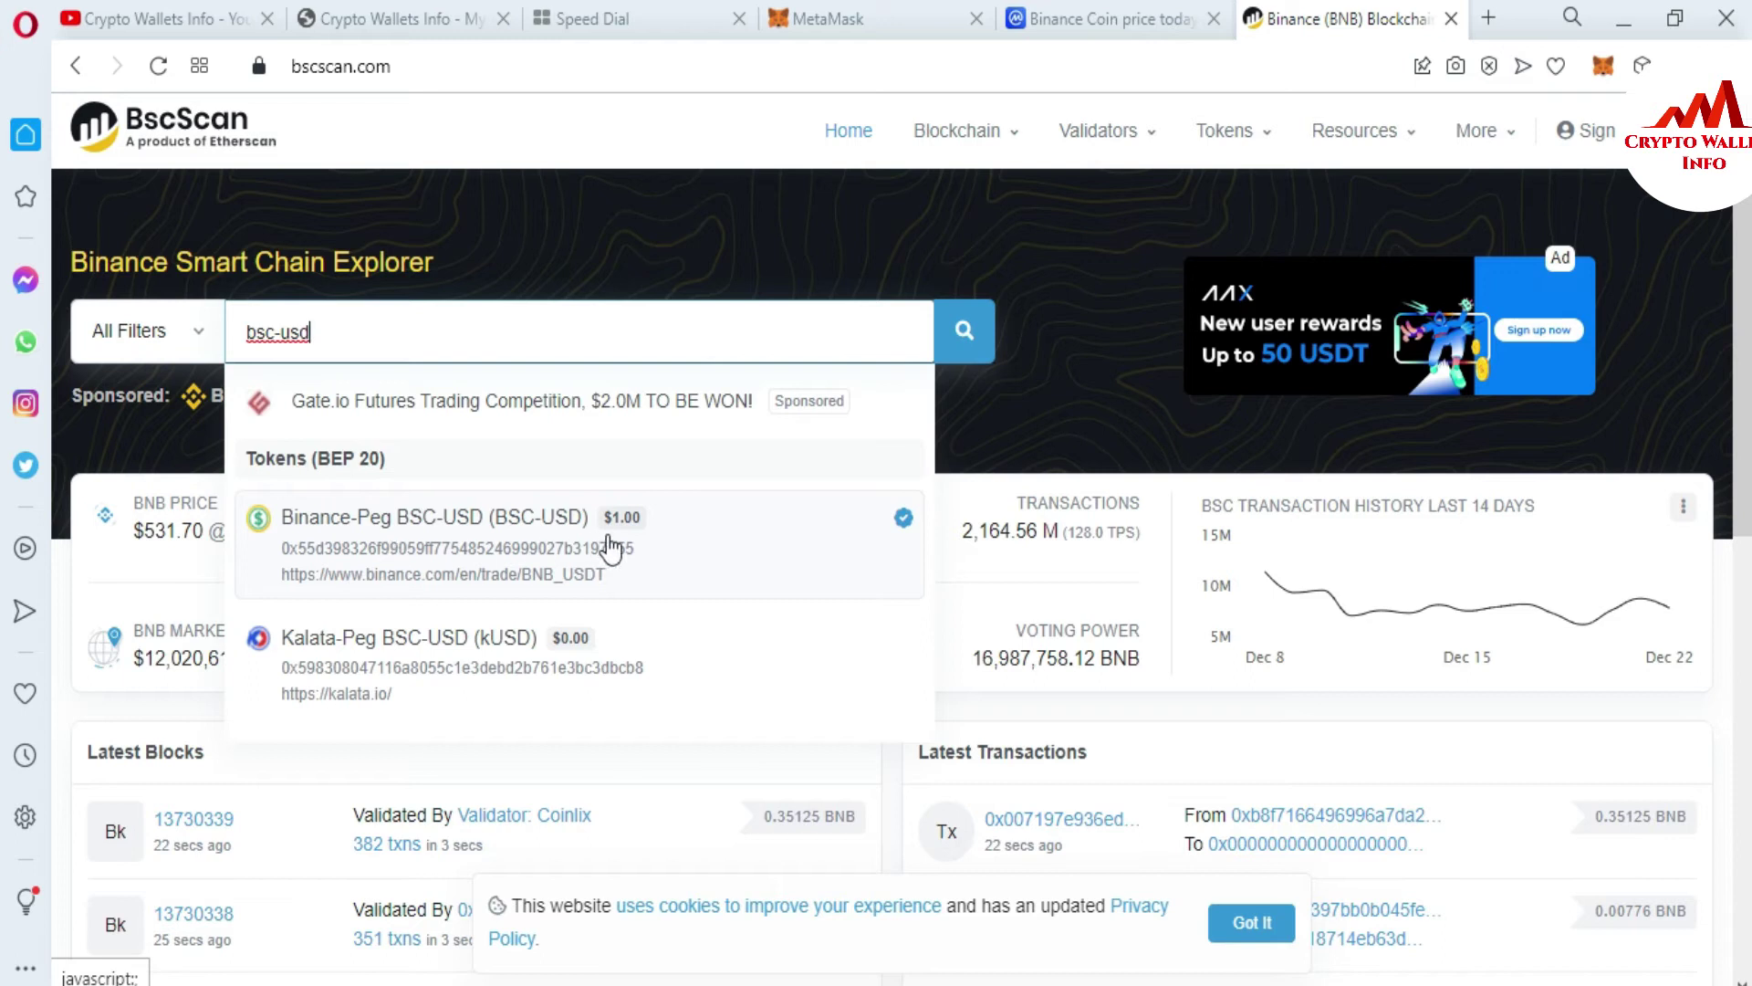
left_click(412, 537)
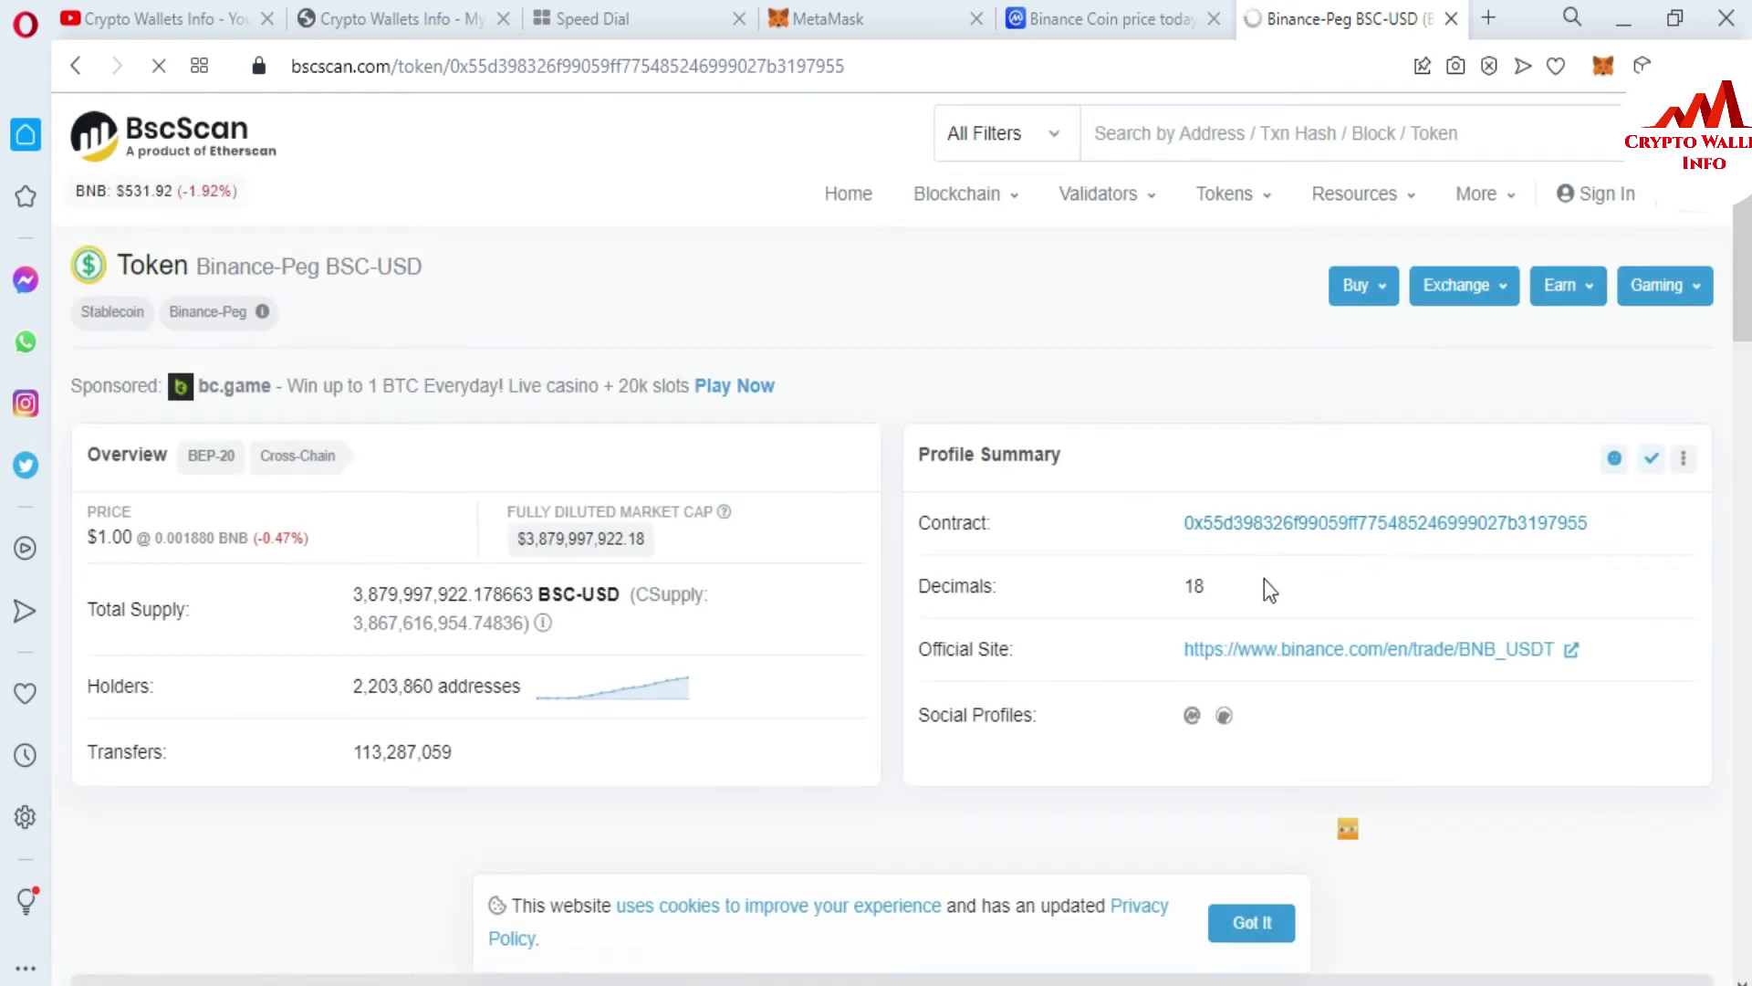
- Copy the Binance-Peg BSC-USD contract address
left_click_drag(1163, 516, 1612, 497)
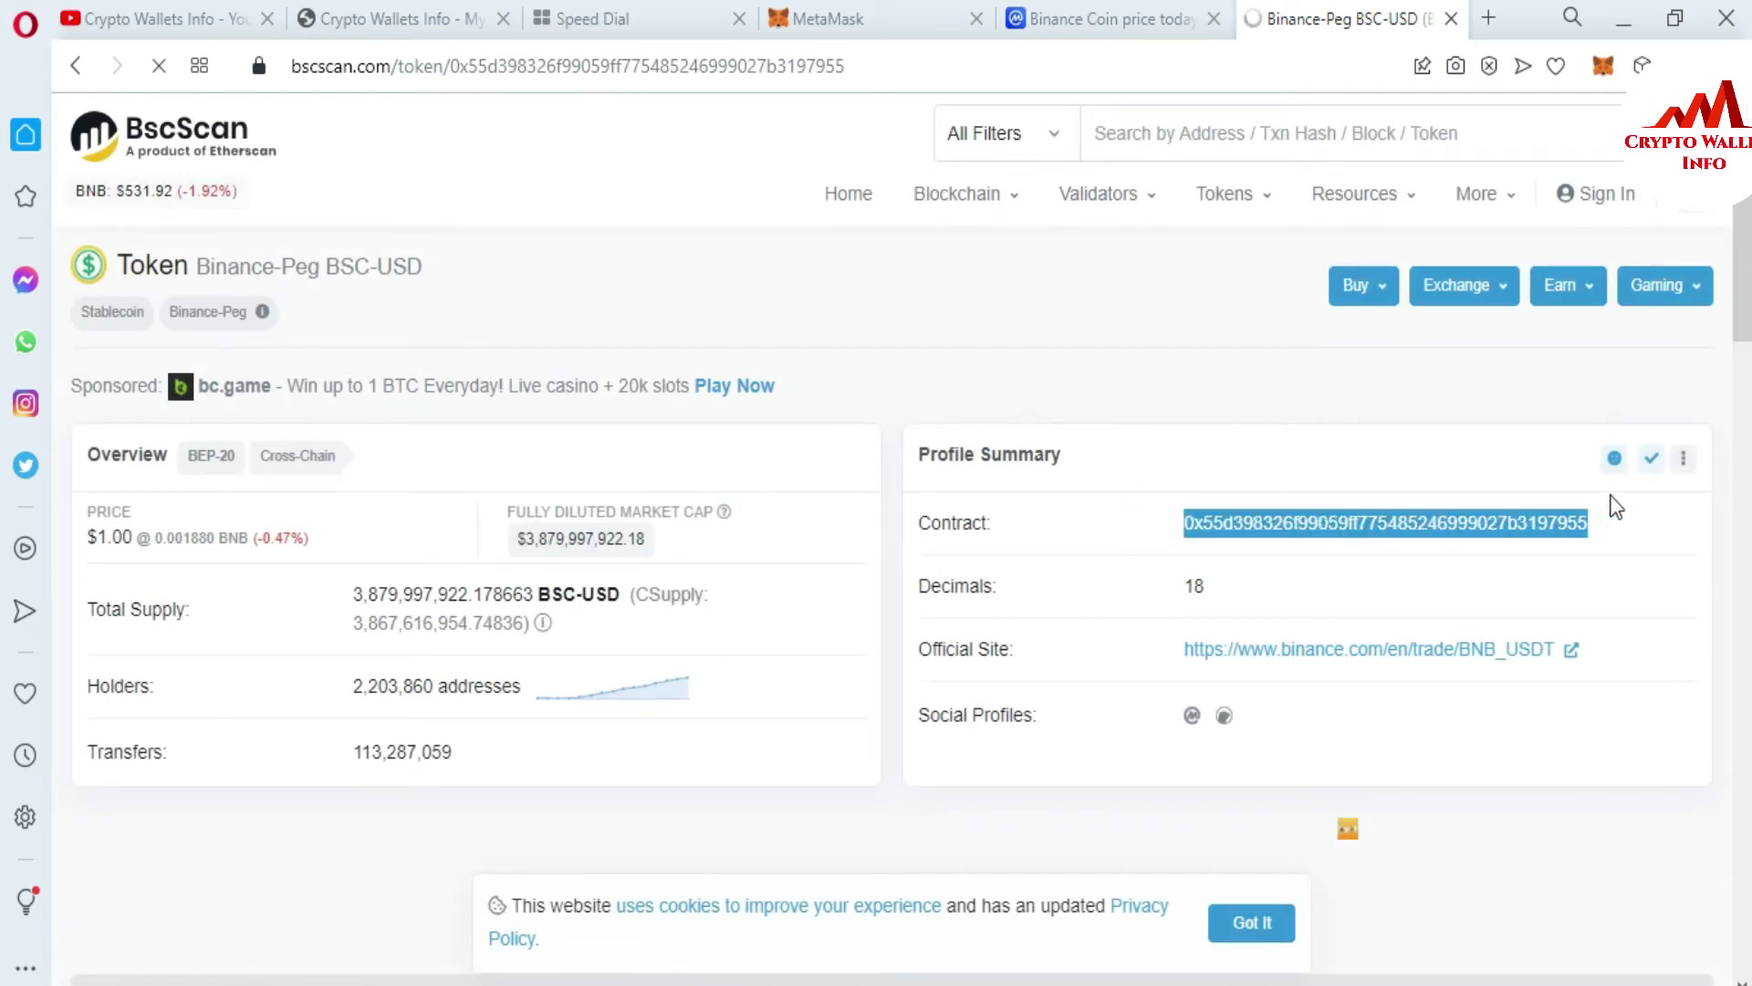
left_click(1688, 527)
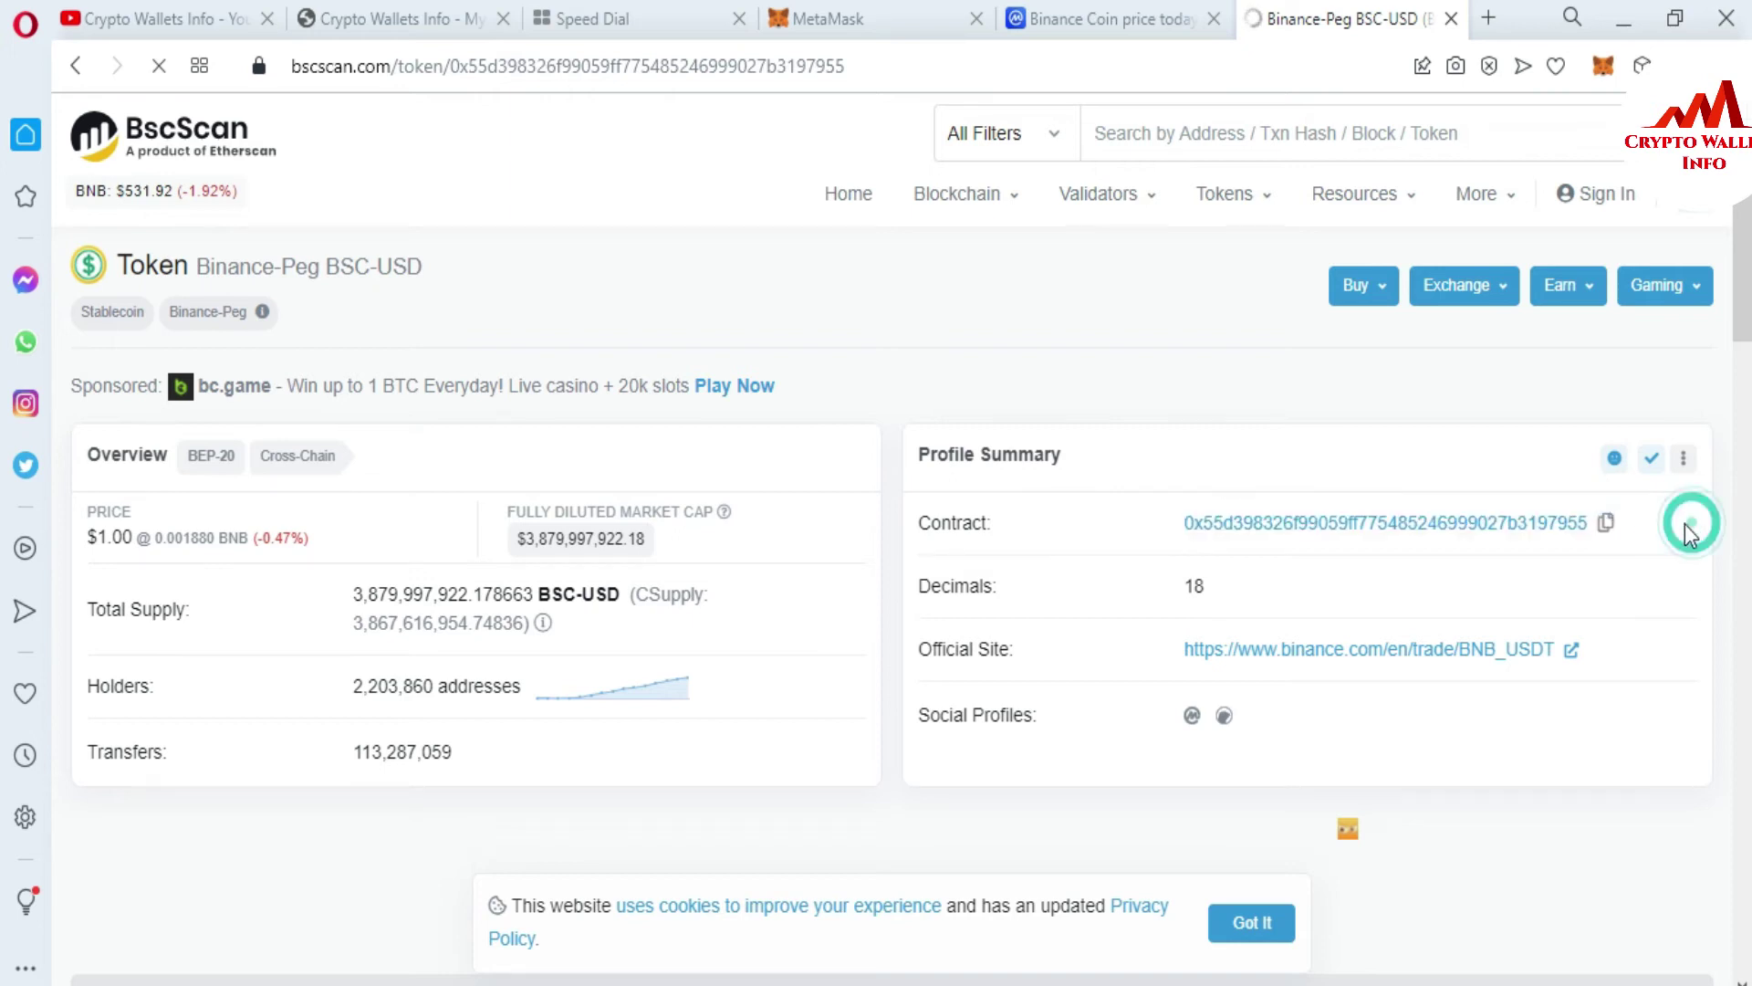
left_click(1603, 528)
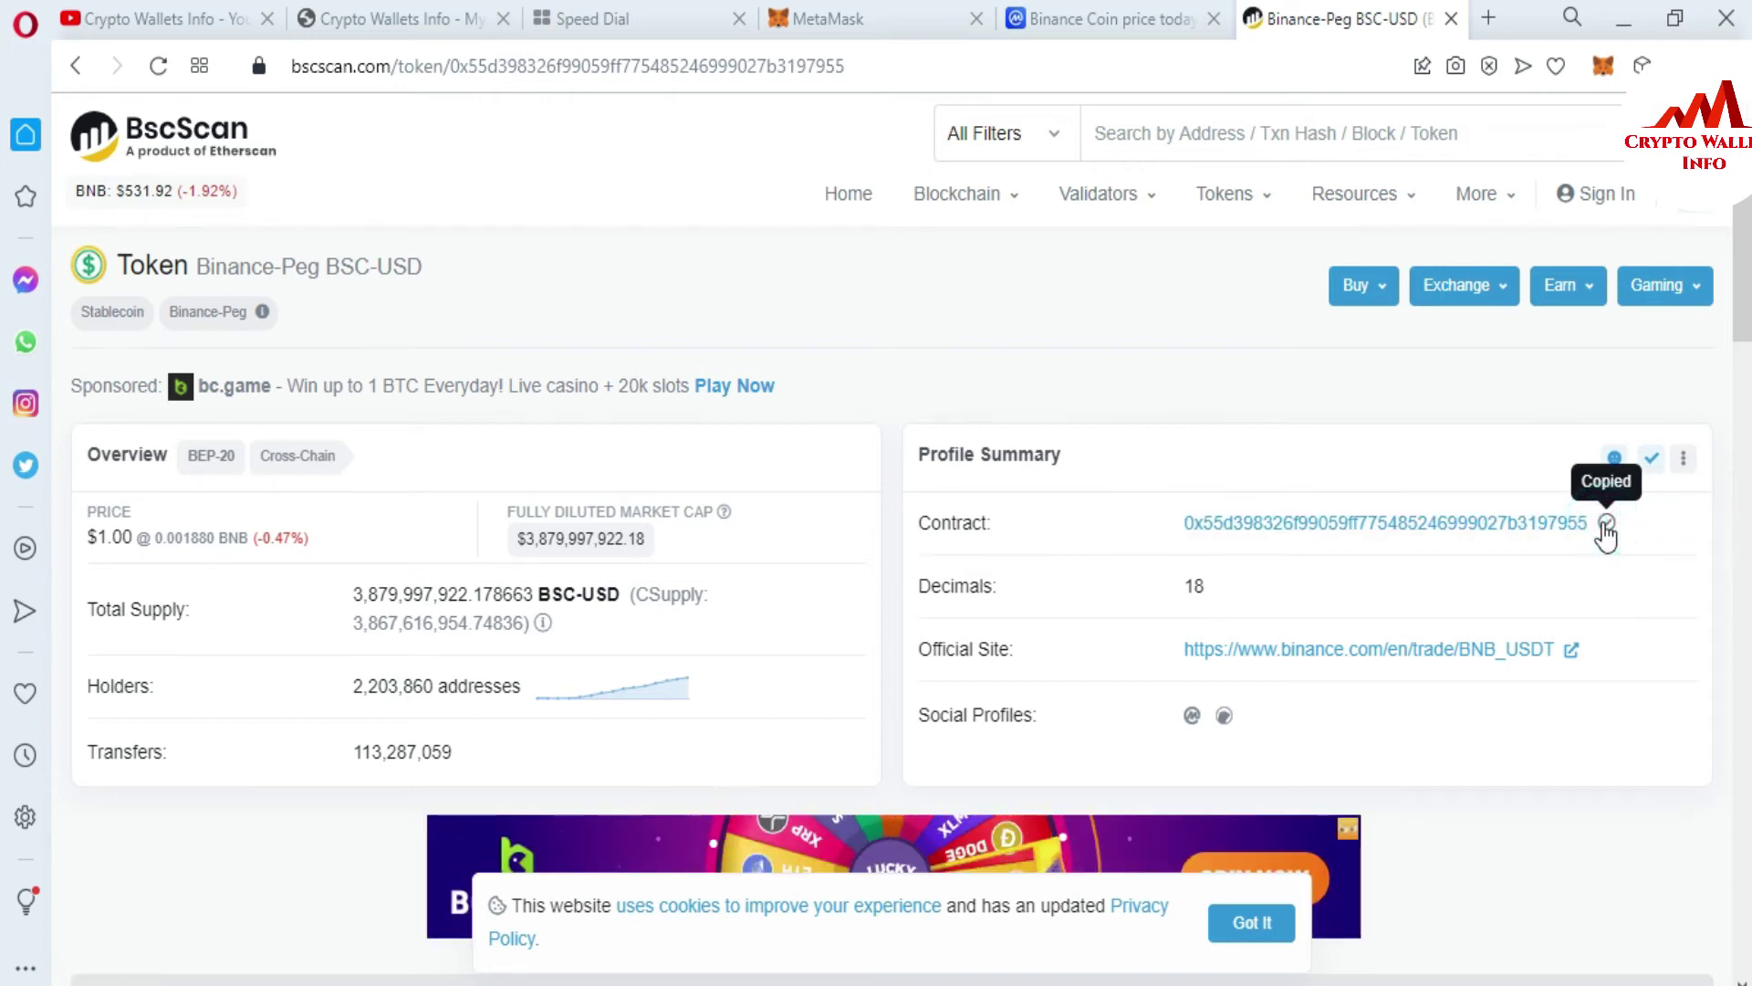
- In MetaMask, start a custom token import and paste the BSC-USD contract address
left_click(845, 11)
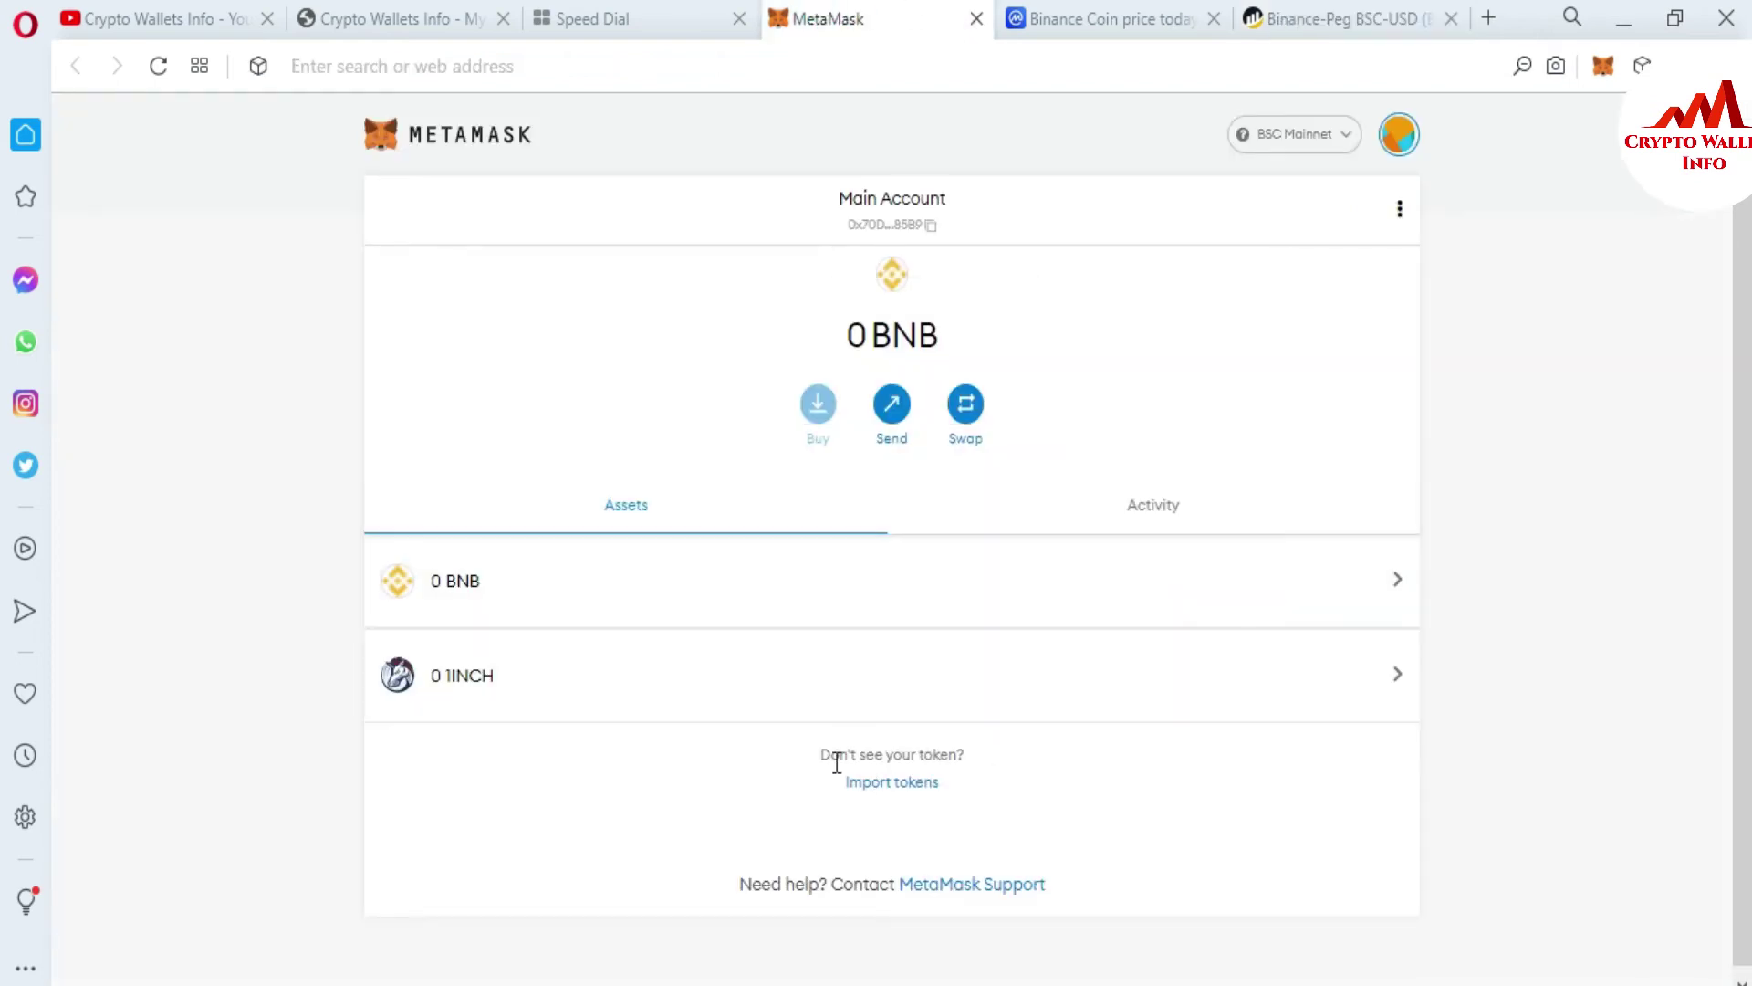
left_click_drag(829, 784, 929, 803)
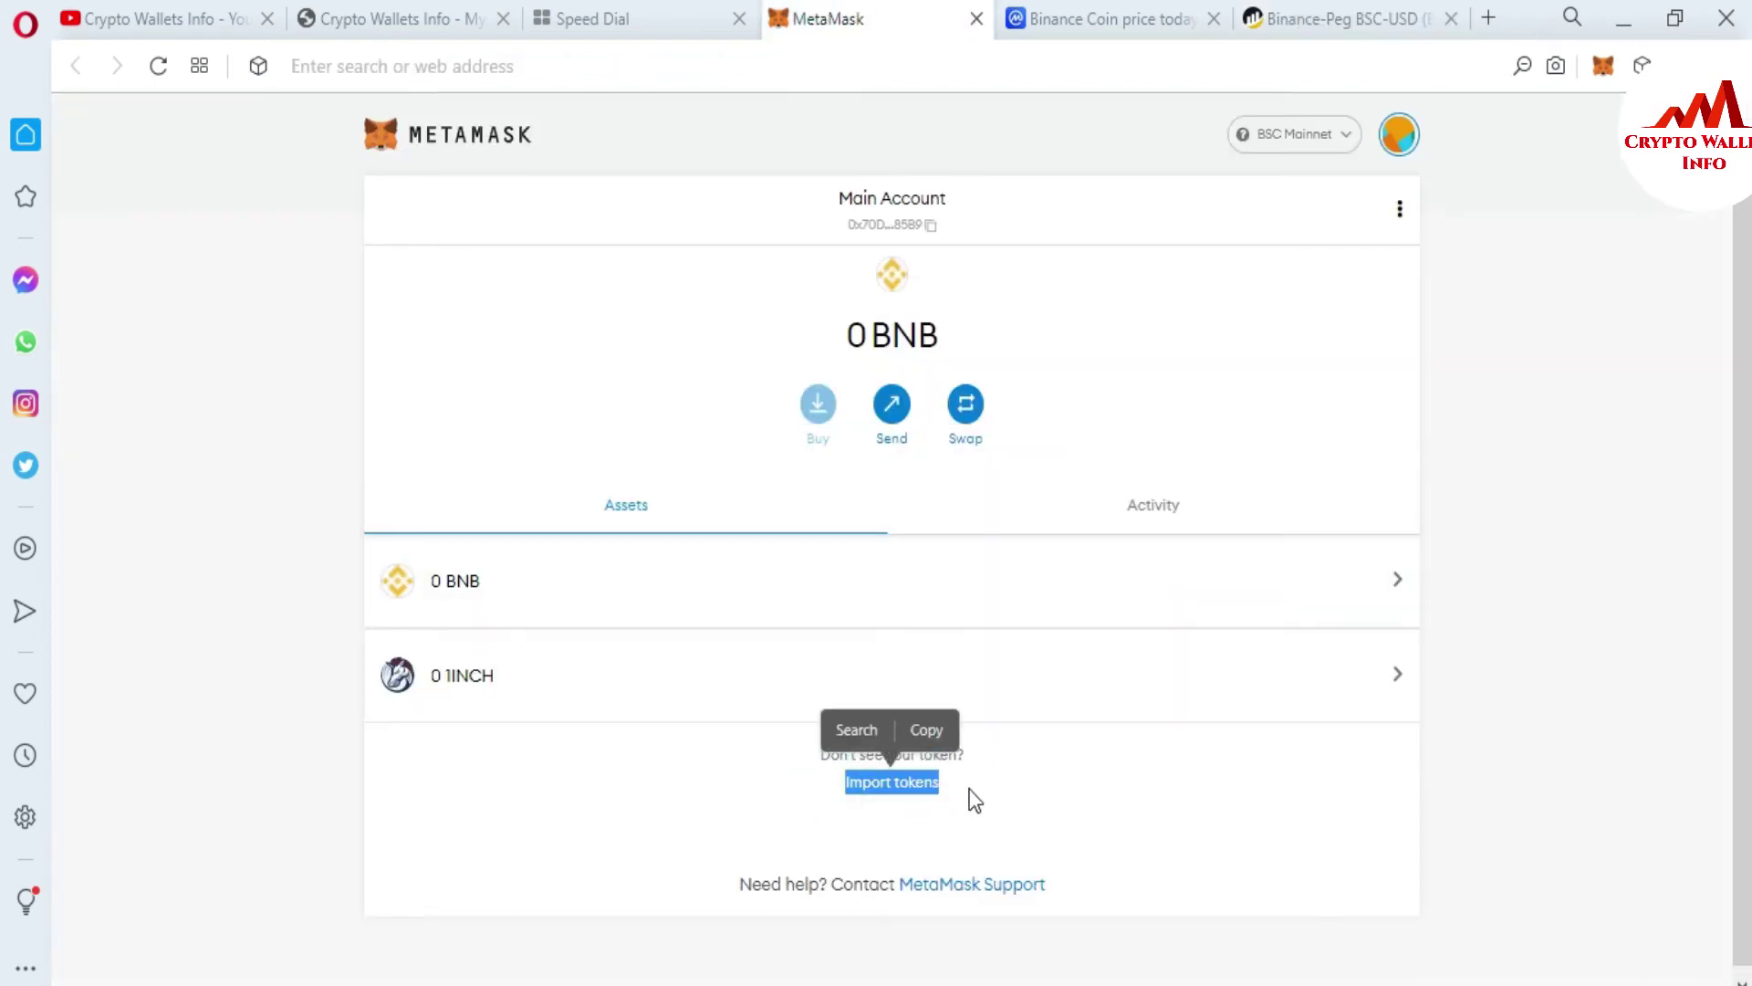
left_click(1593, 669)
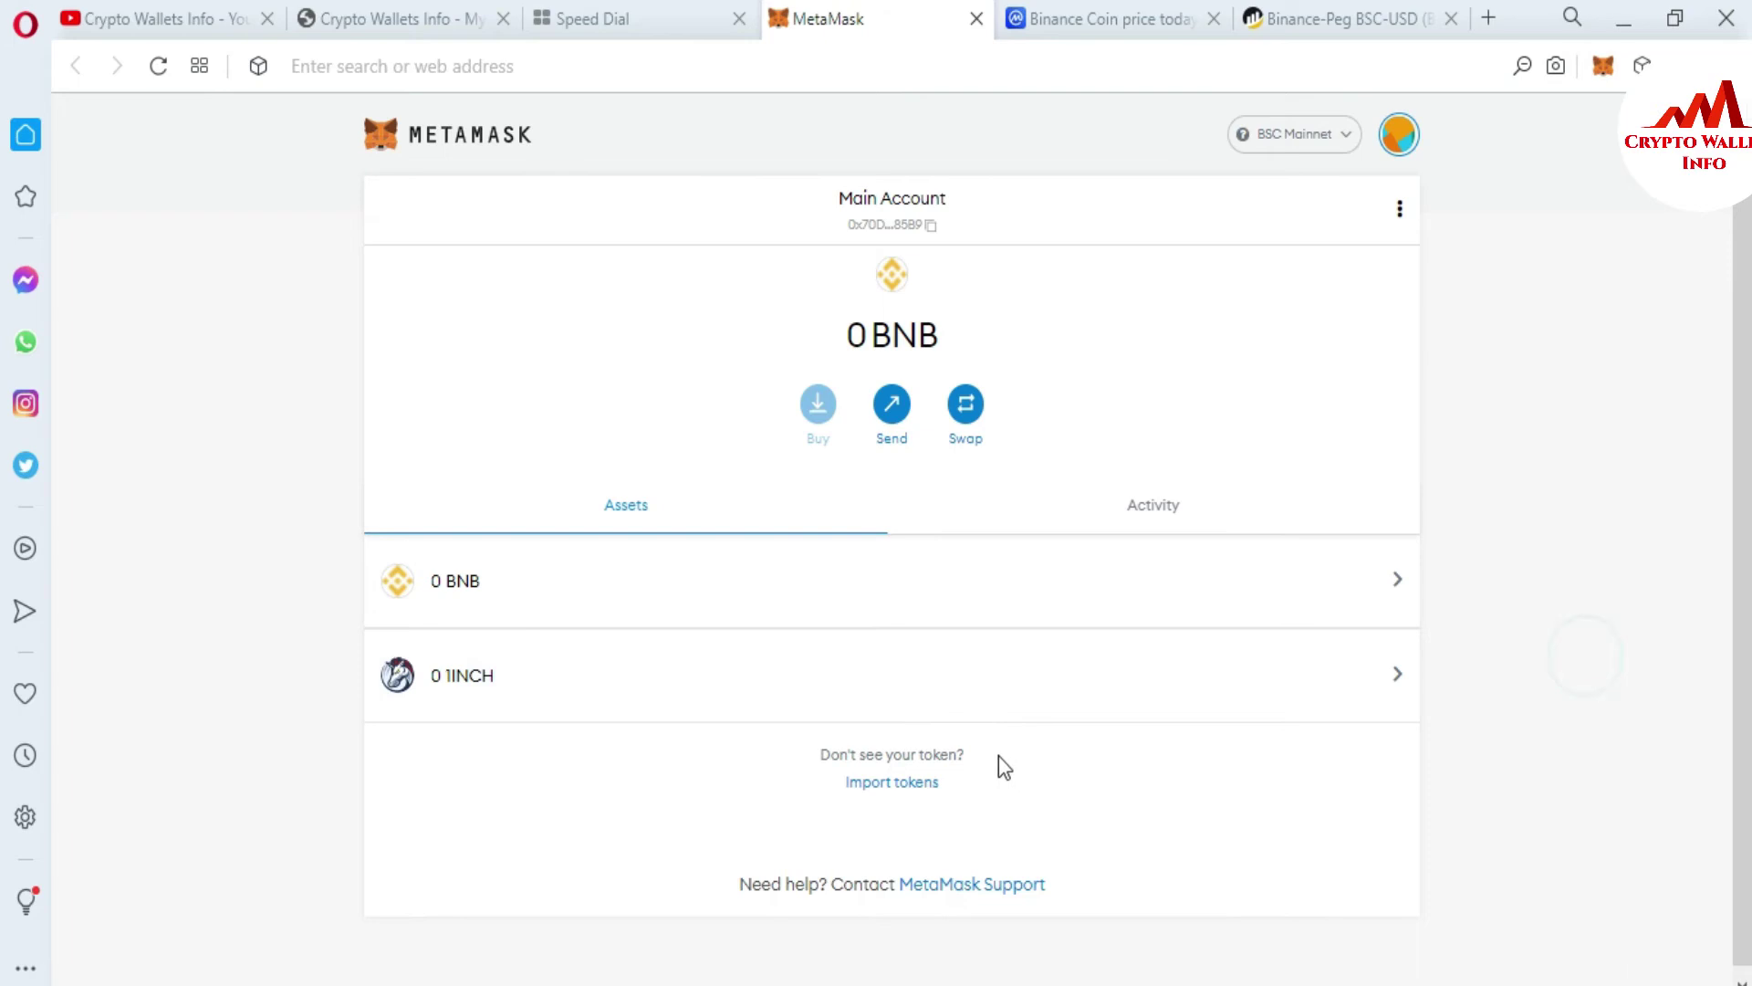
left_click(904, 787)
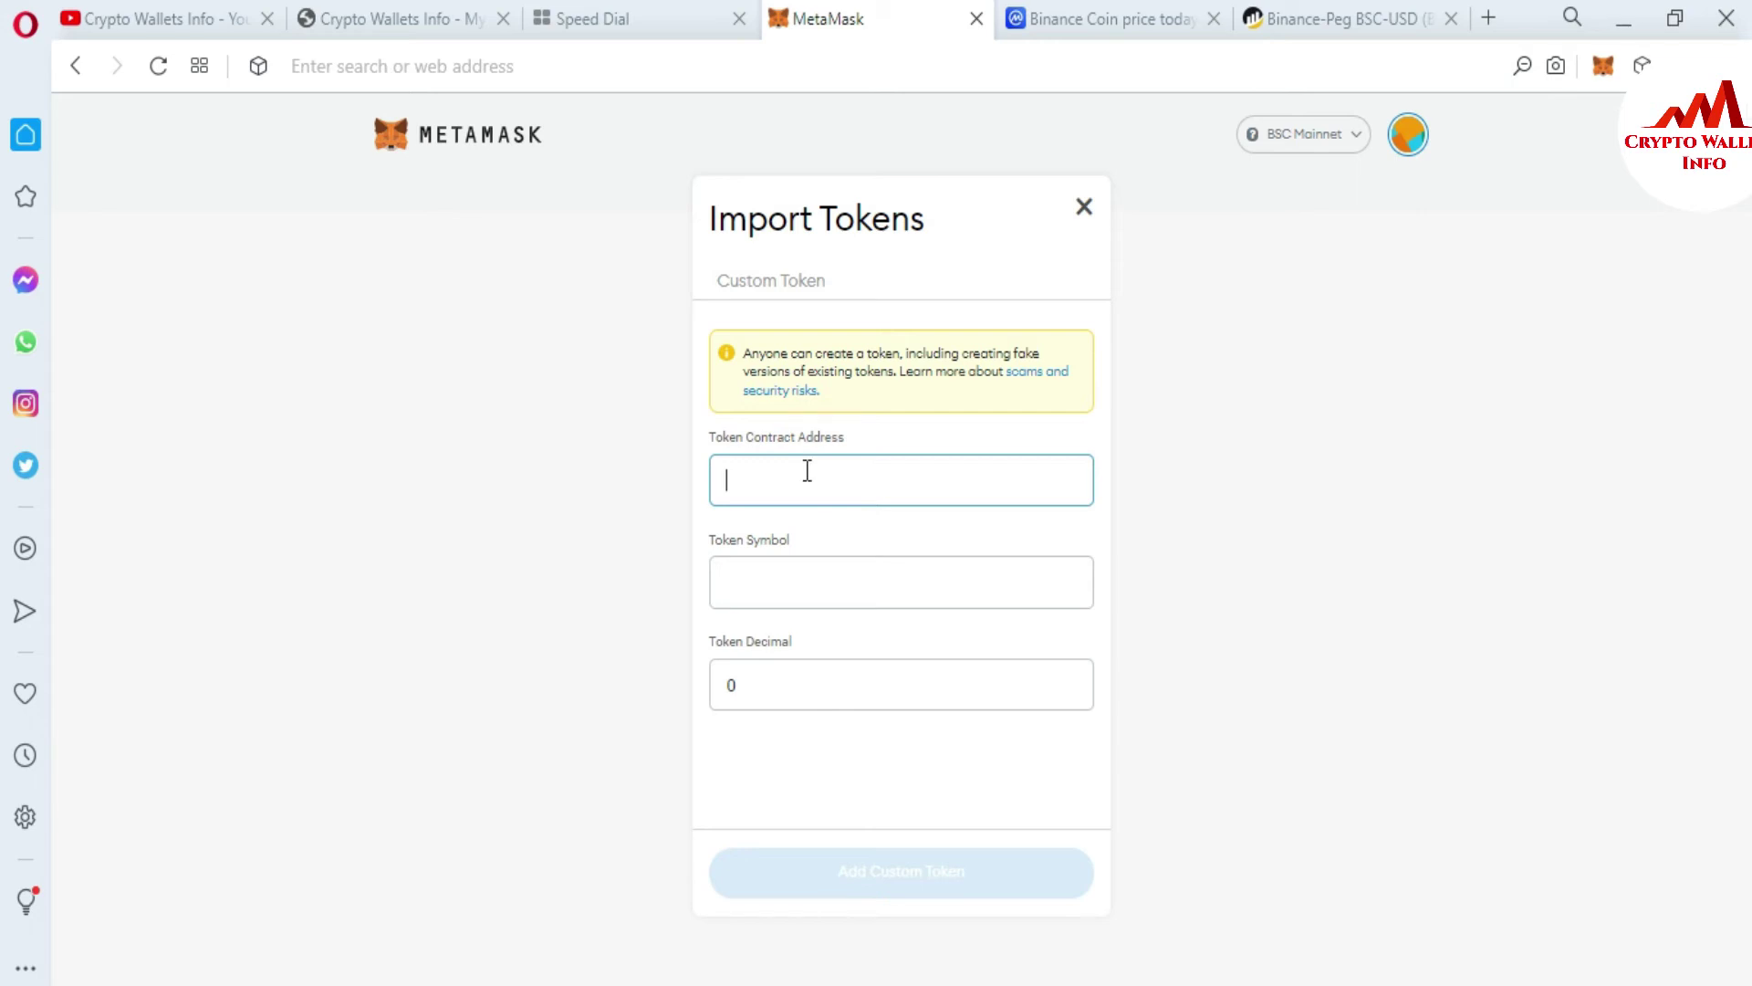
key("ctrl+v")
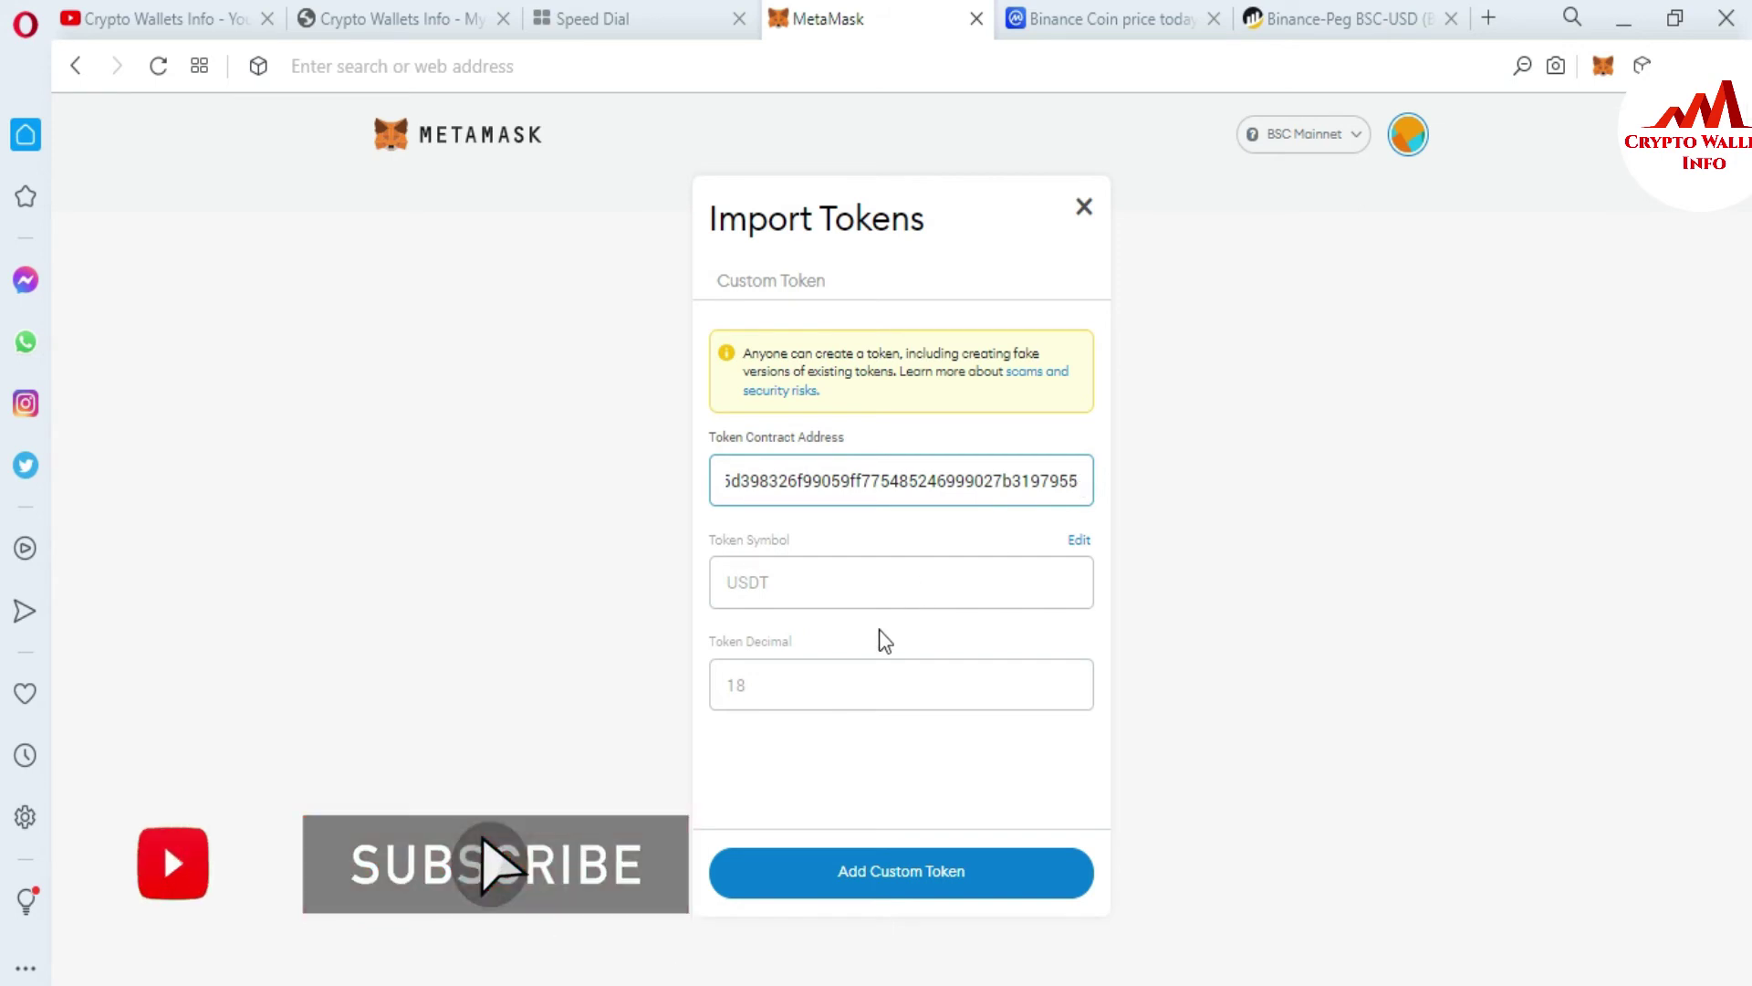
left_click(856, 588)
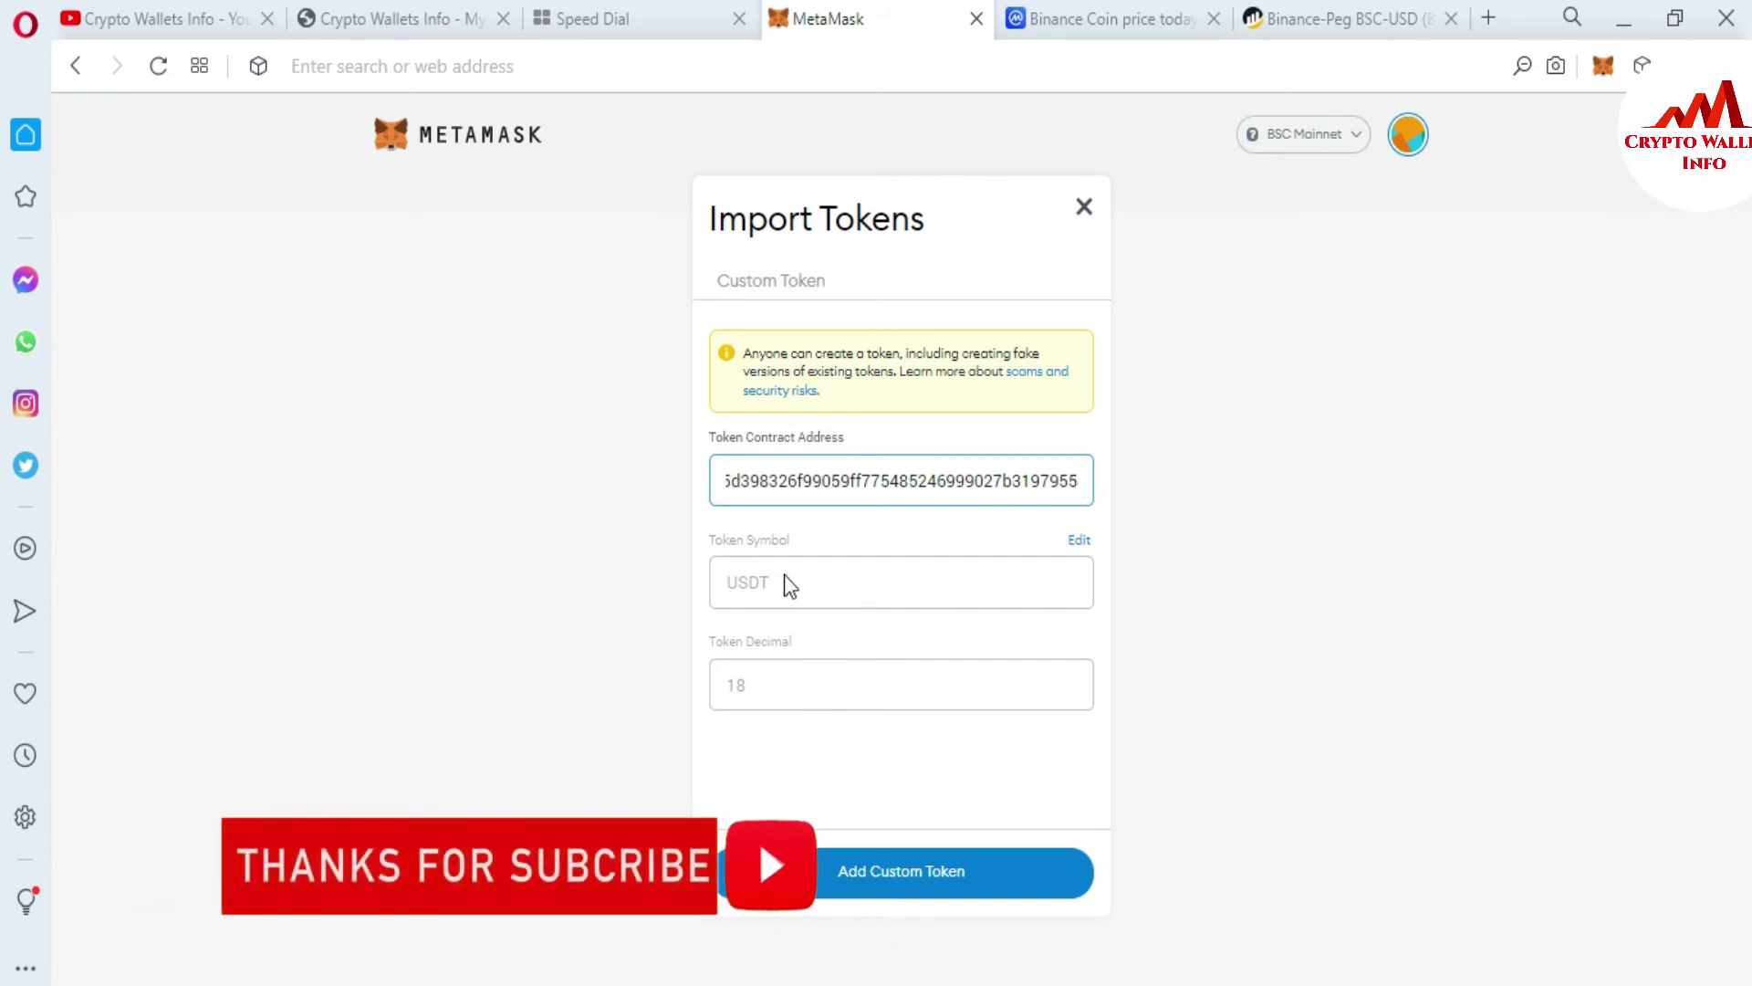
- Check the auto-filled USDT symbol against the 18 decimals shown on BscScan
left_click_drag(776, 582, 736, 582)
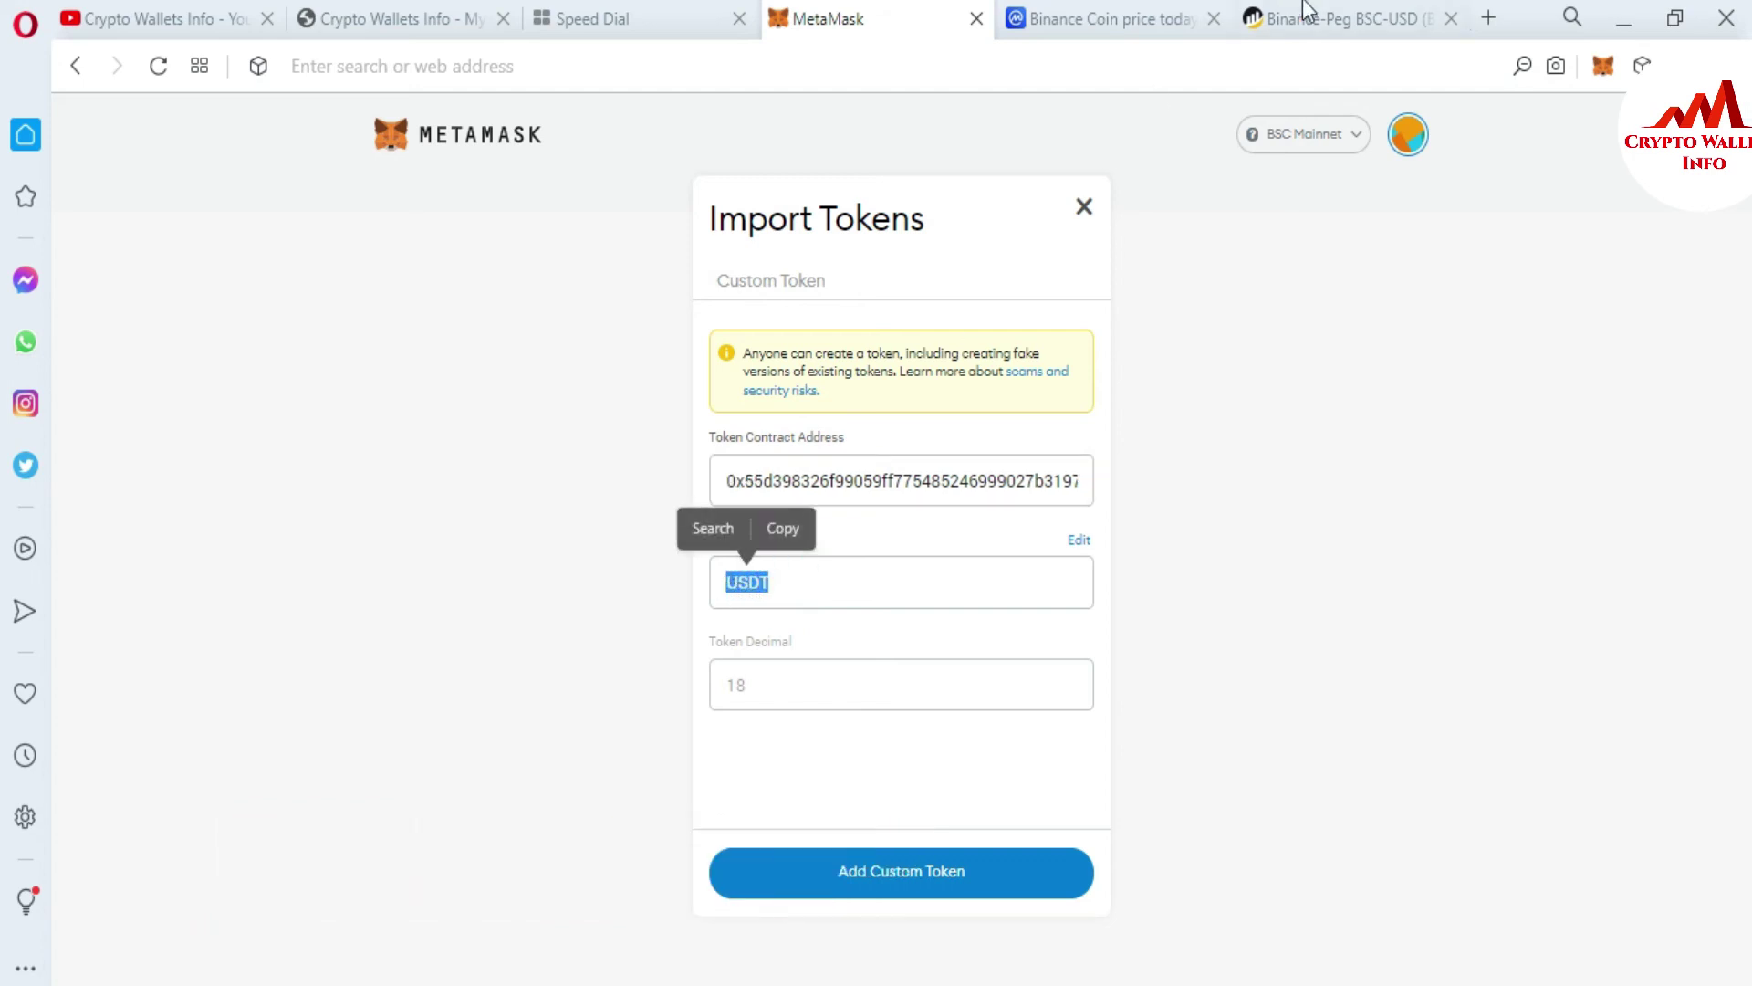
left_click(1331, 8)
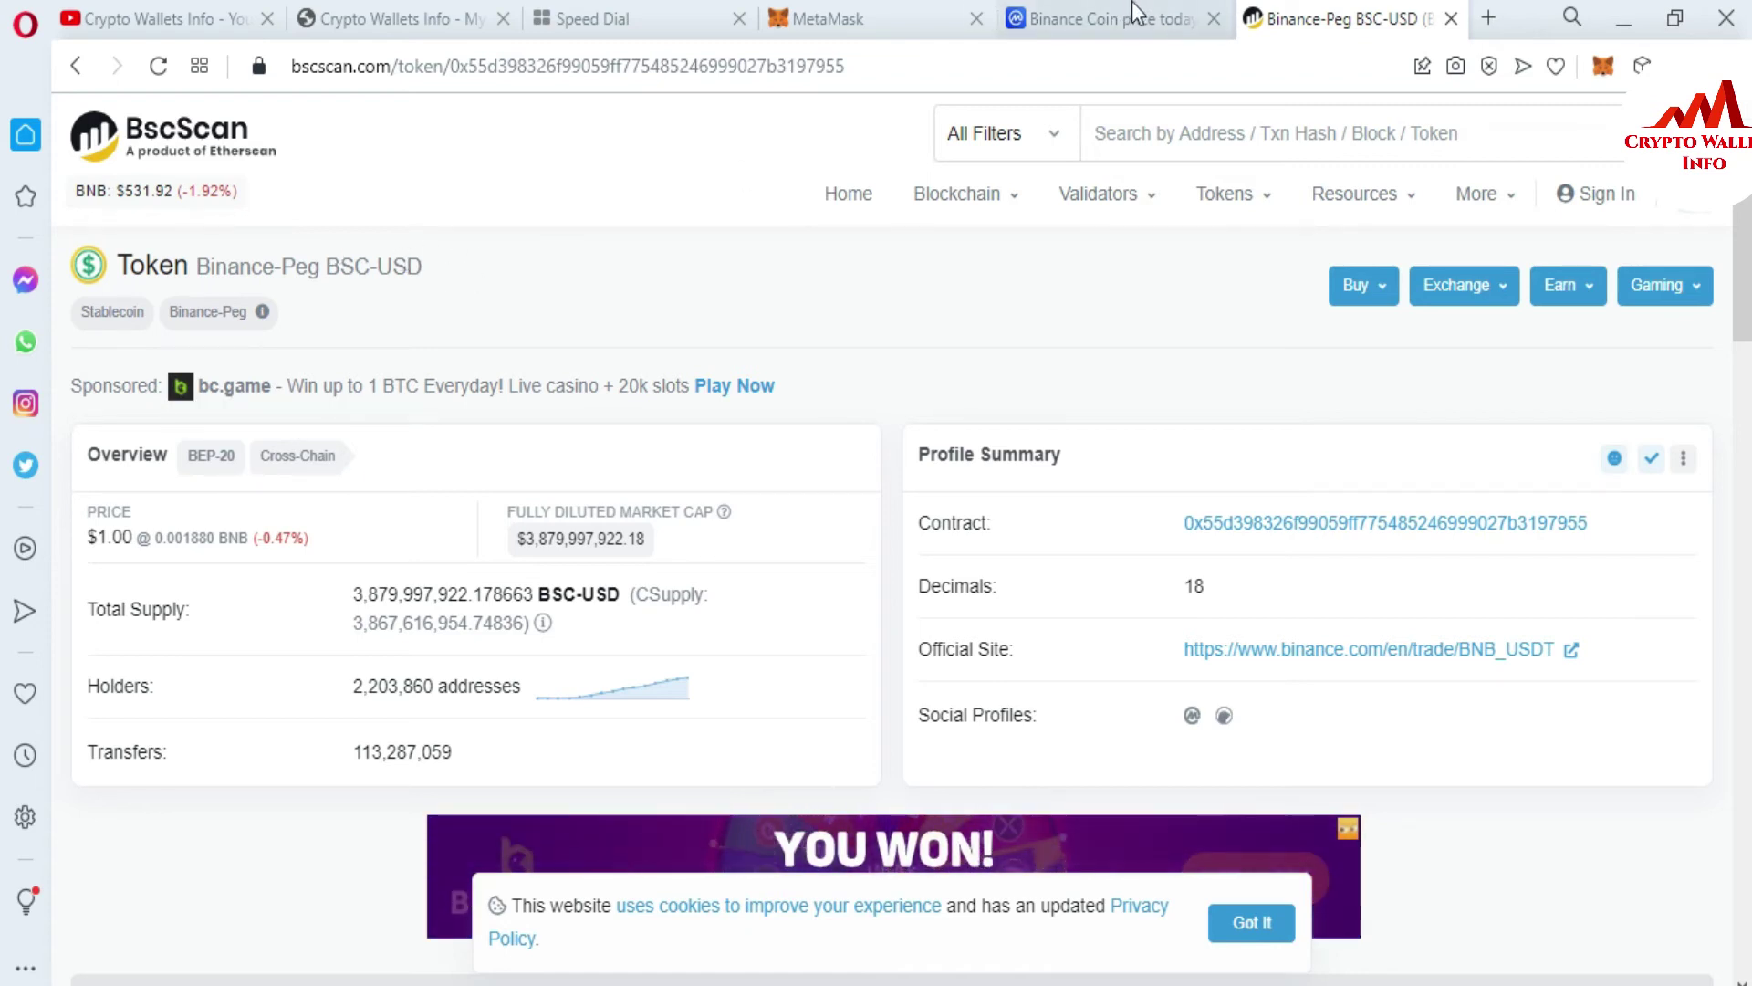
double_click(1194, 586)
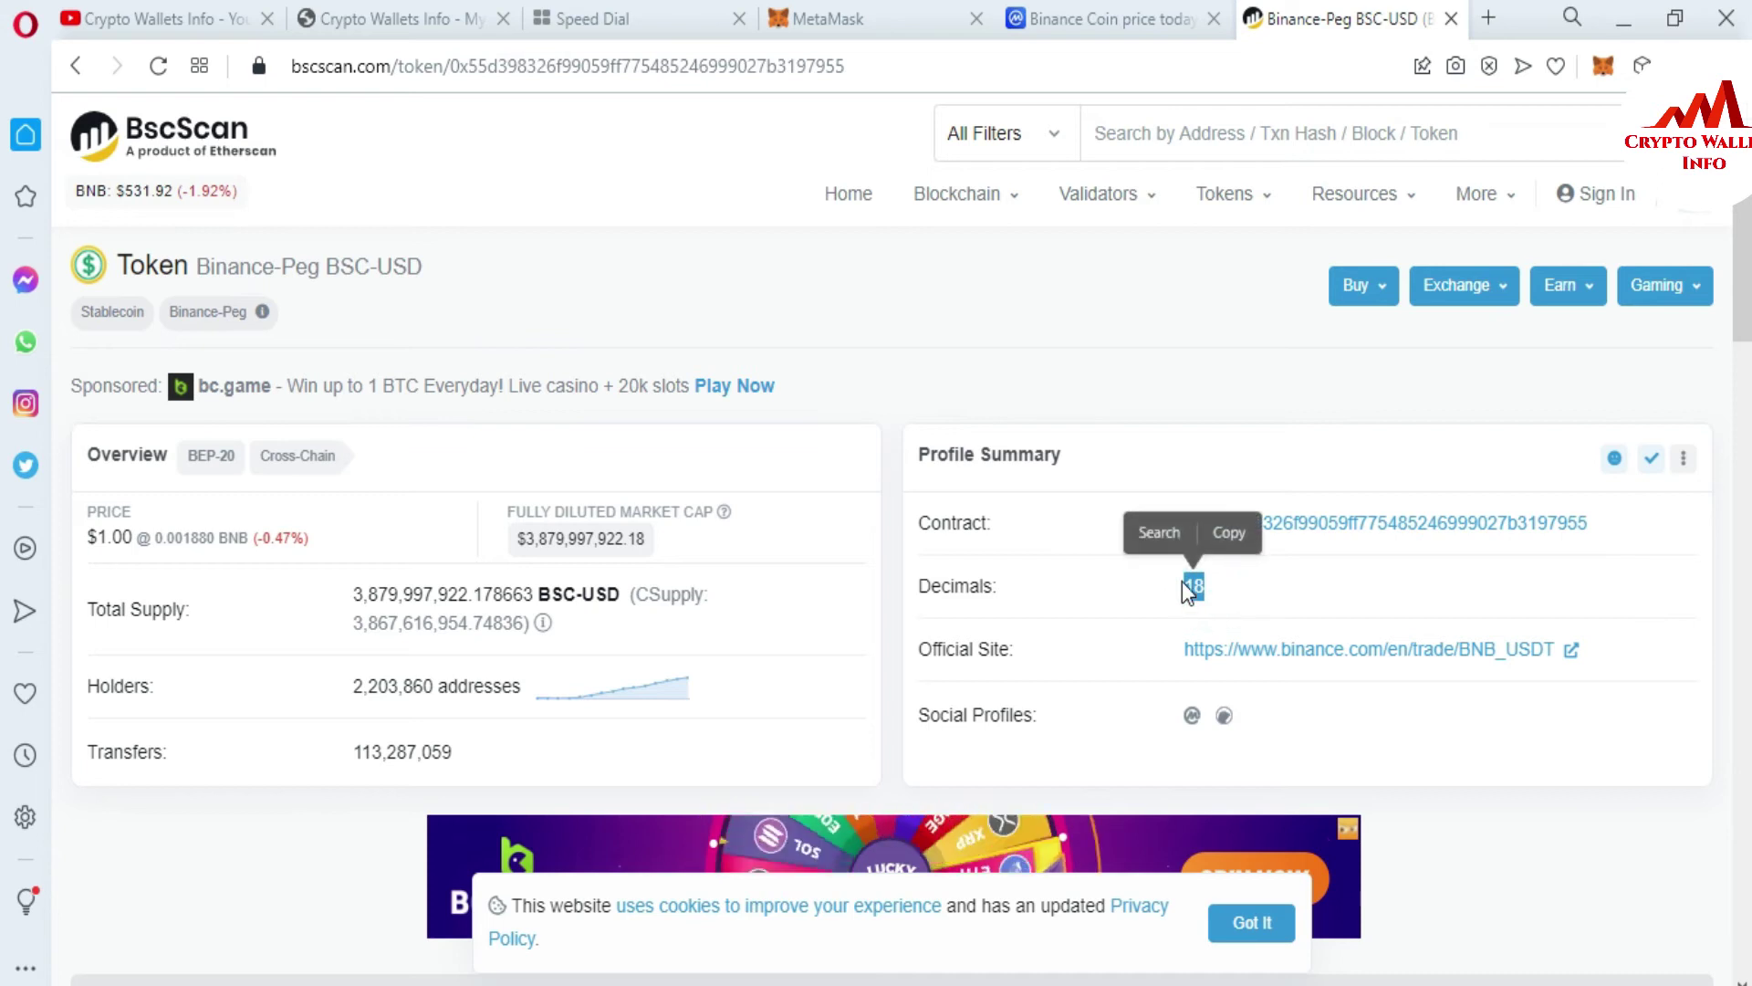
left_click(826, 19)
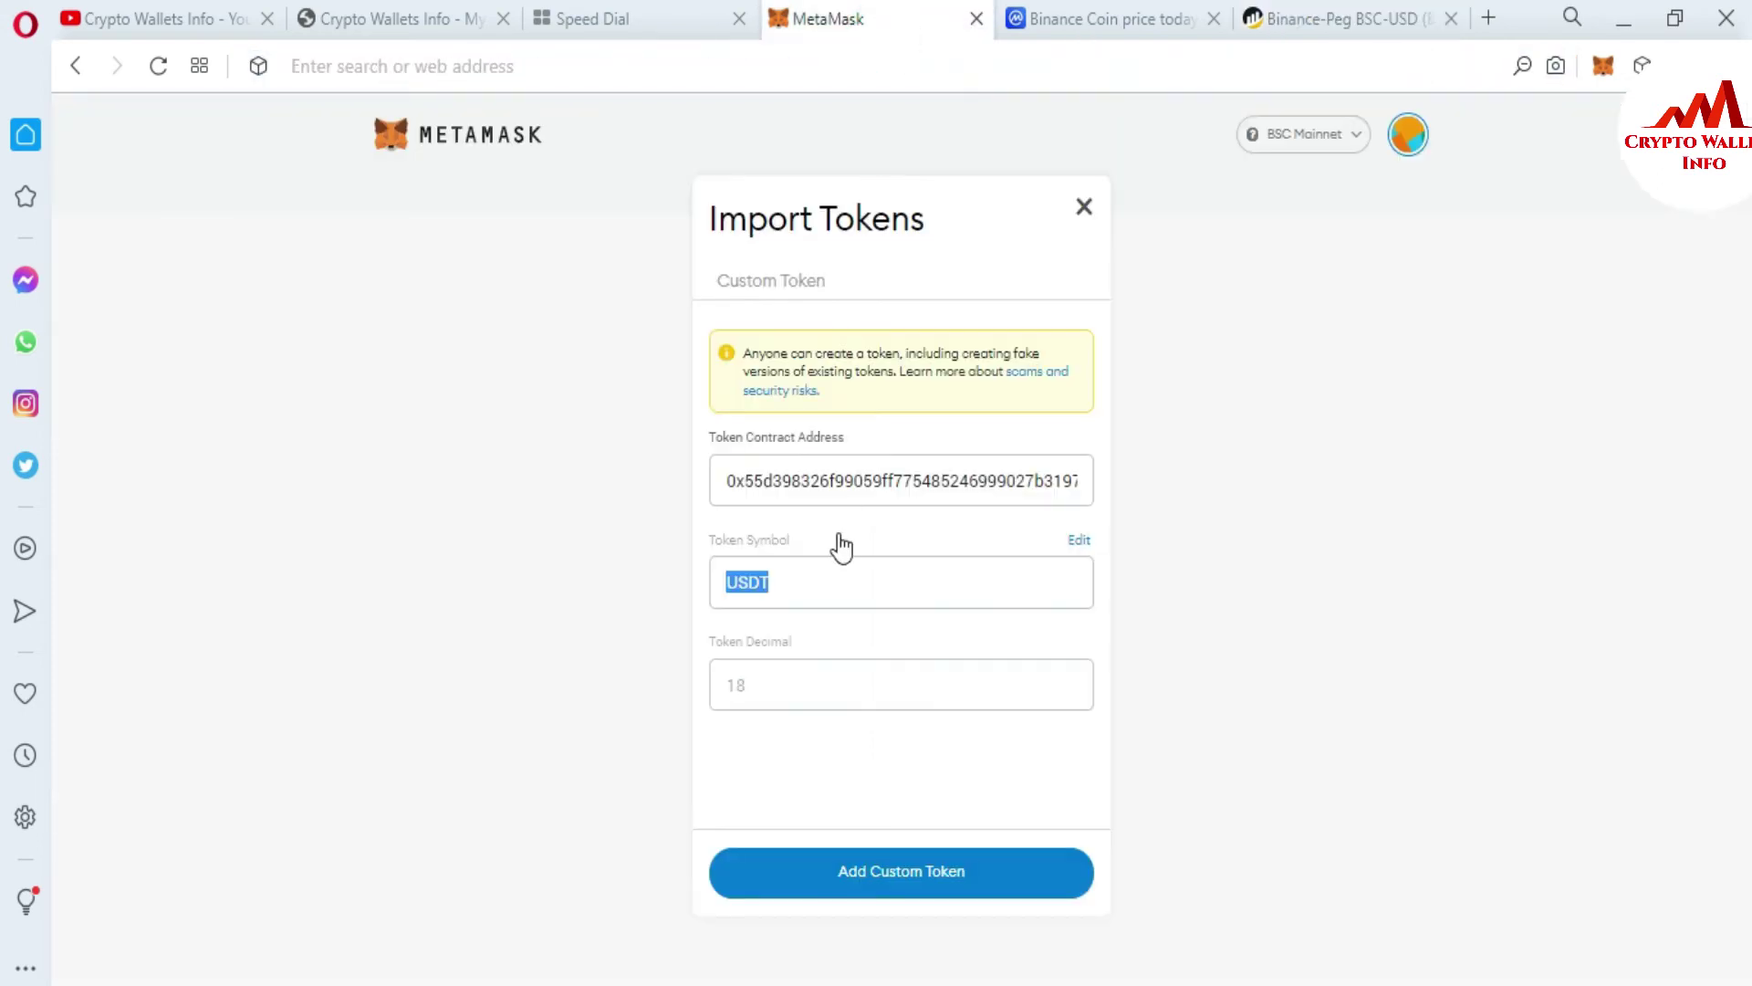
left_click(792, 694)
- Add the USDT custom token and confirm the import
left_click(931, 881)
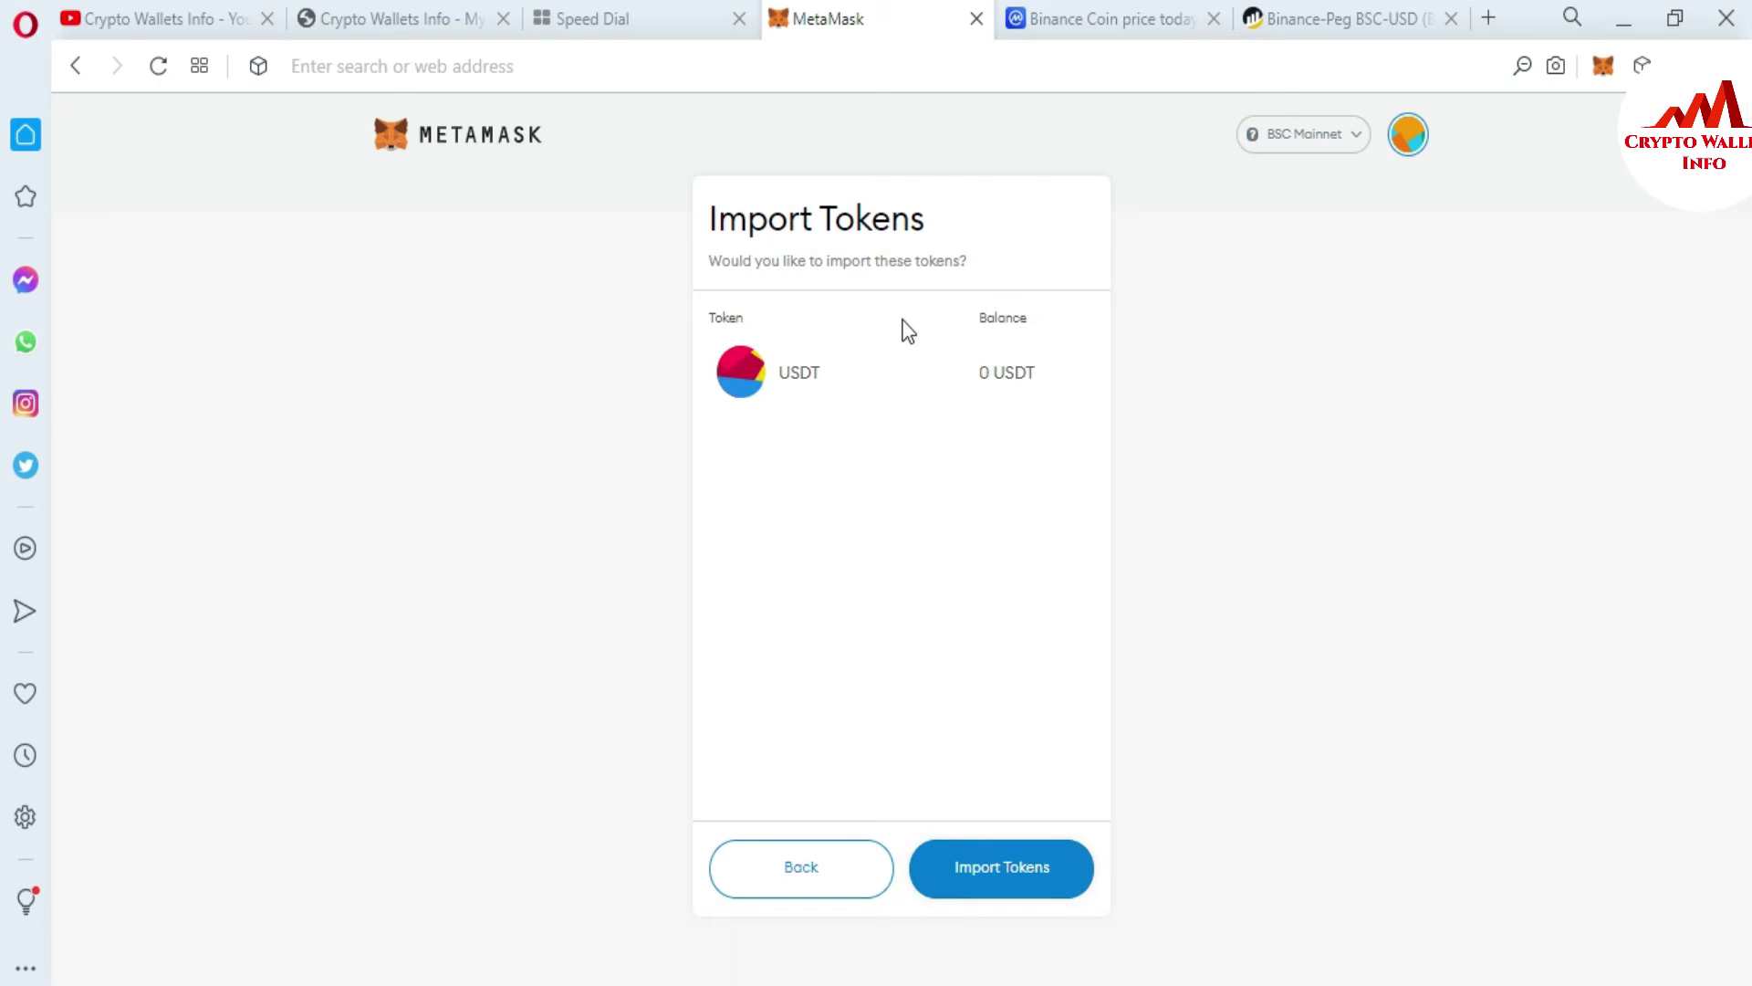
left_click_drag(886, 378, 799, 386)
left_click(898, 391)
left_click(1005, 873)
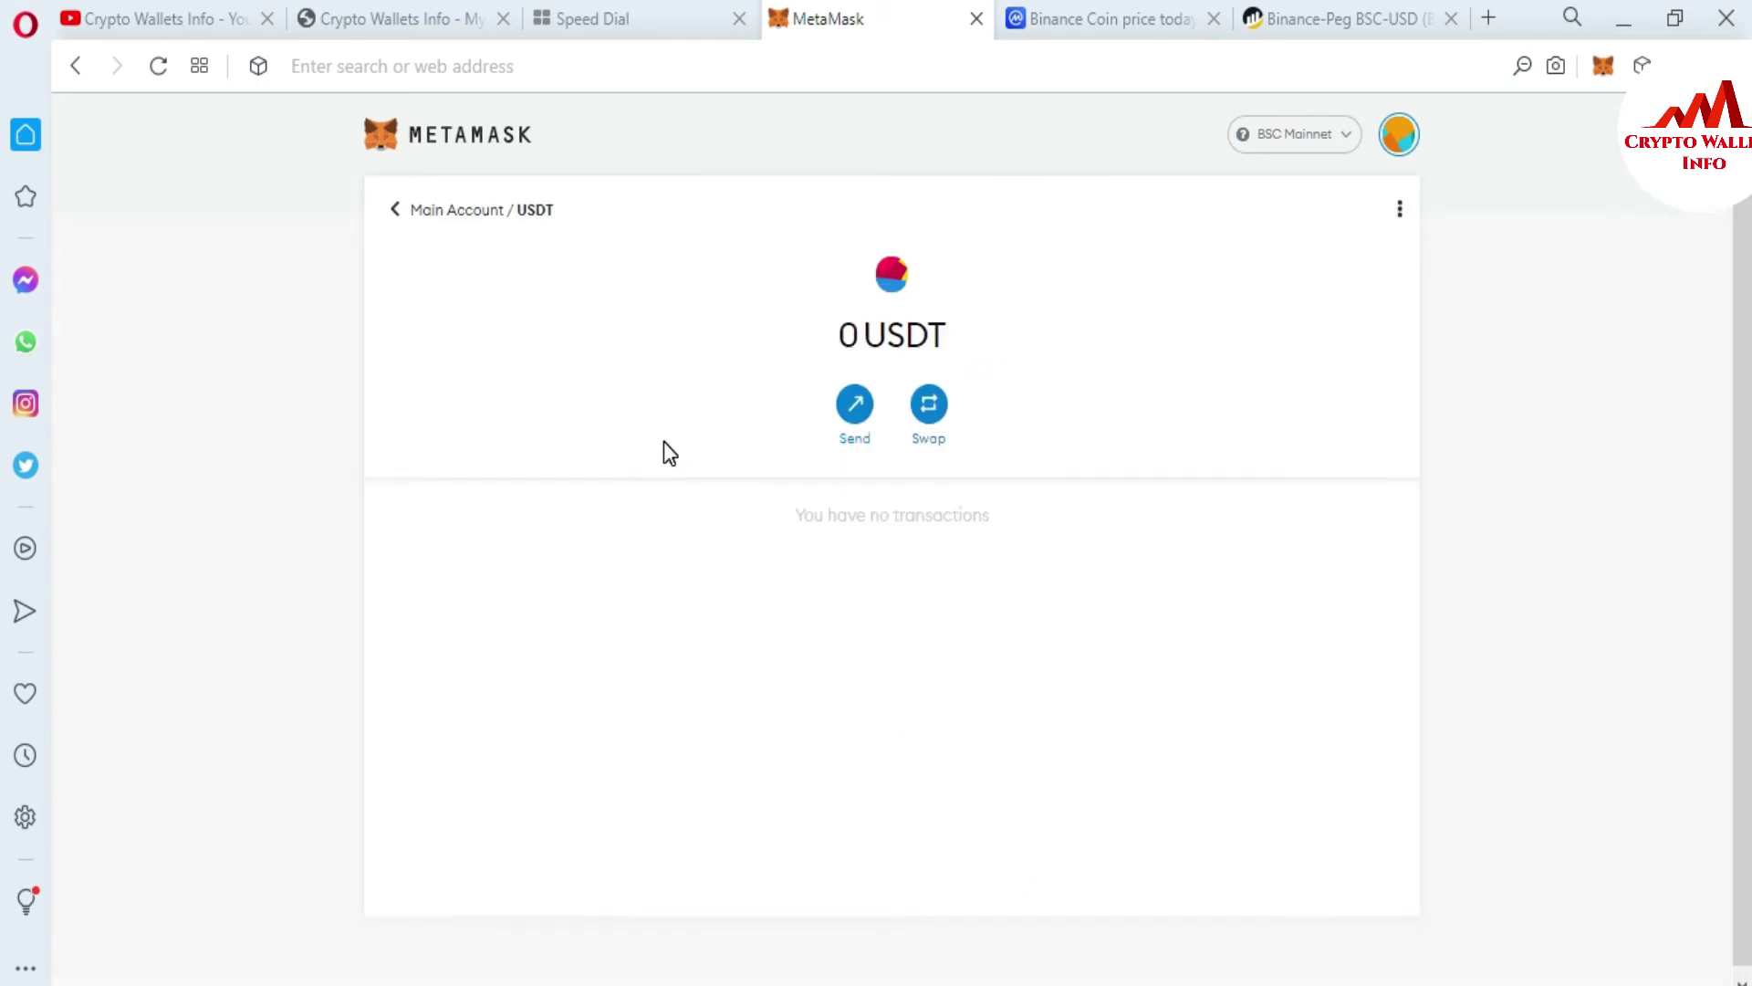
- Return to Main Account and highlight the new 0 USDT balance beside BNB and 1INCH
left_click(429, 219)
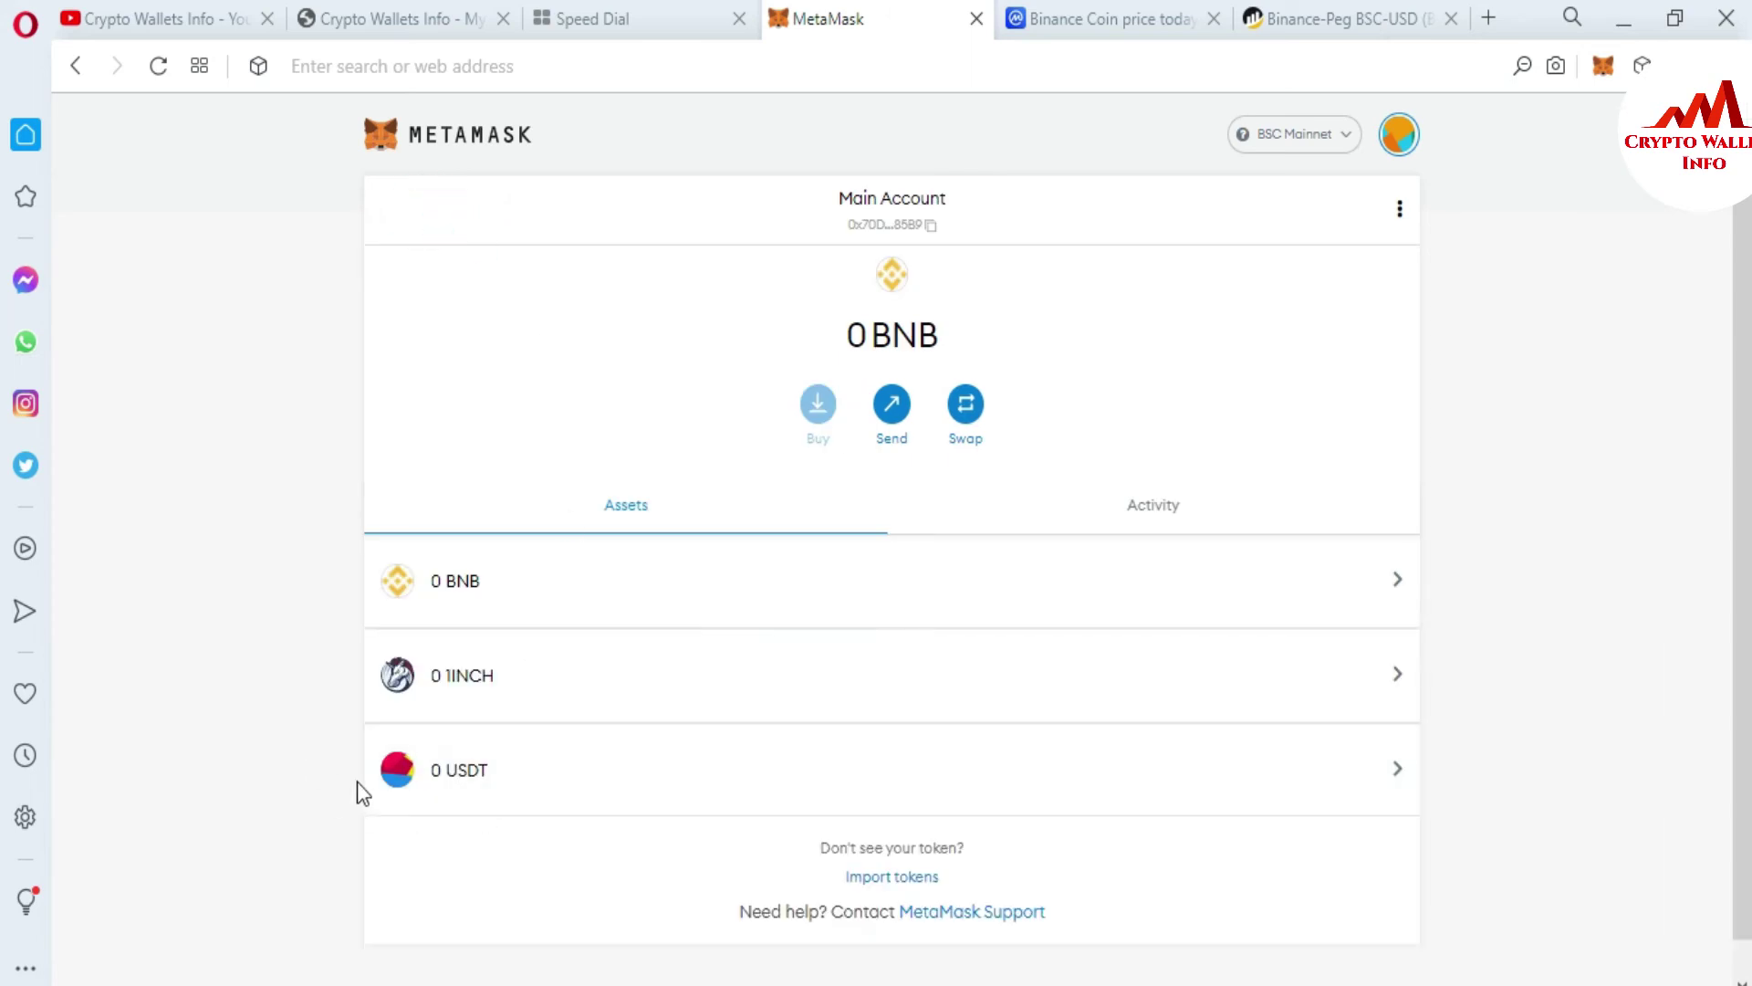
left_click_drag(340, 767, 802, 786)
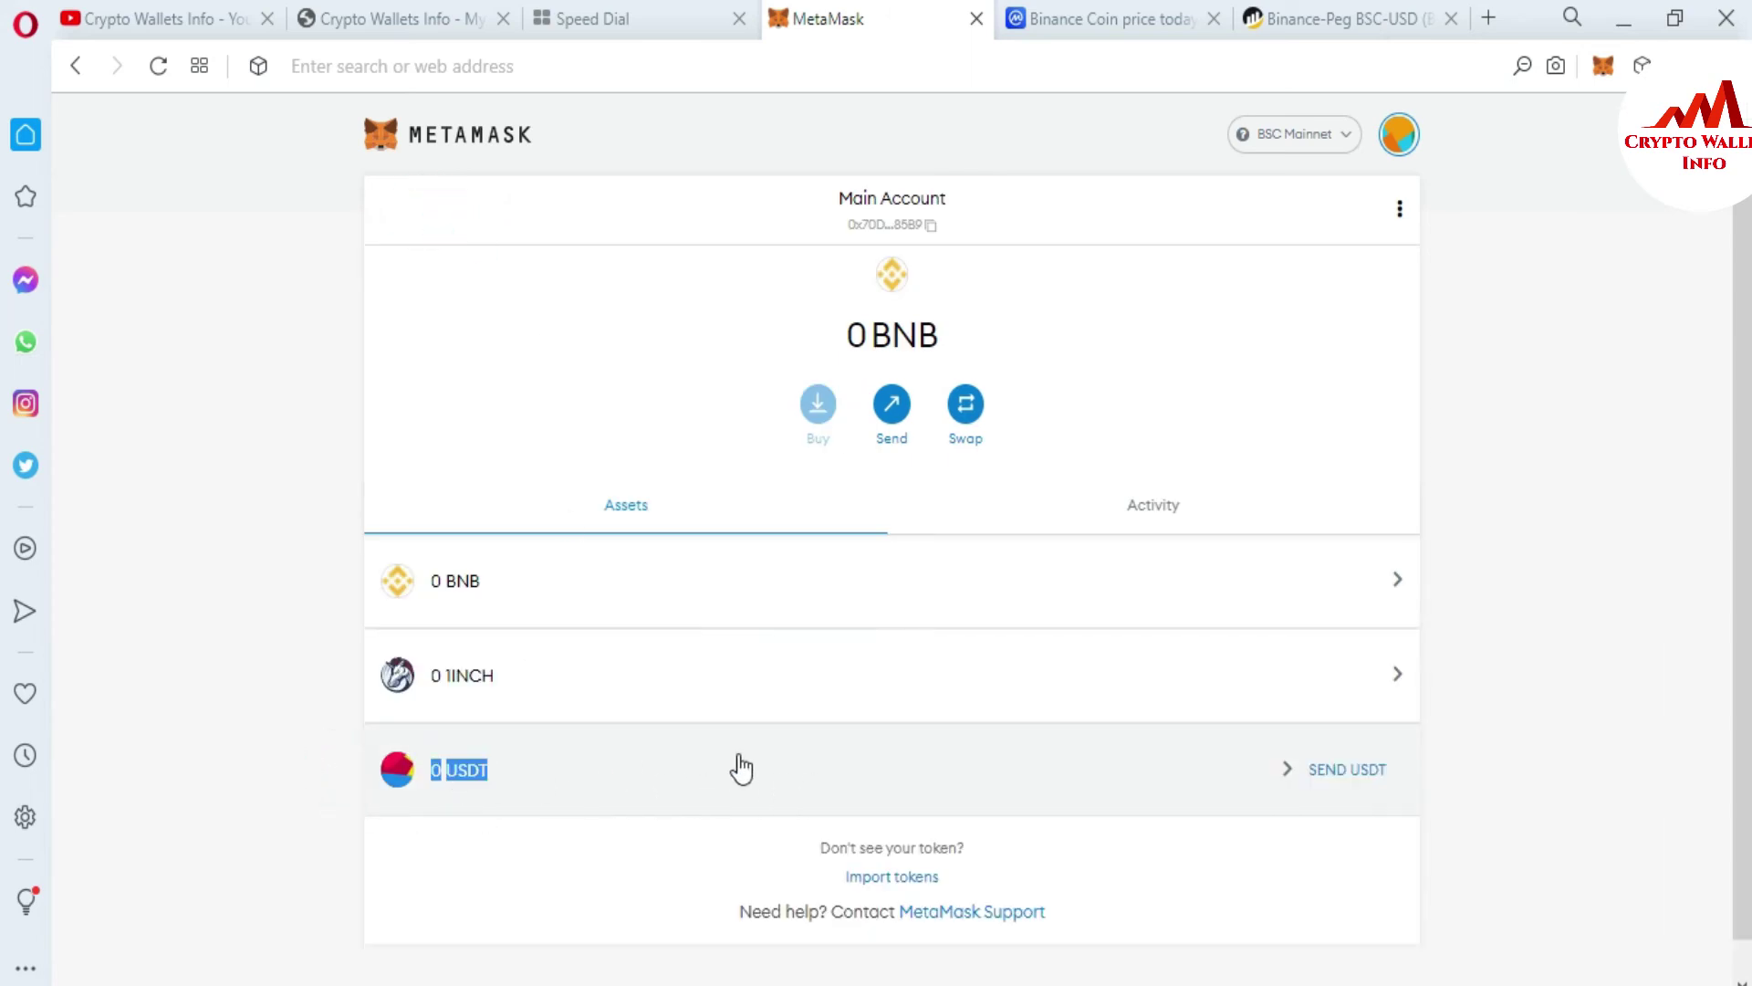
left_click(1635, 565)
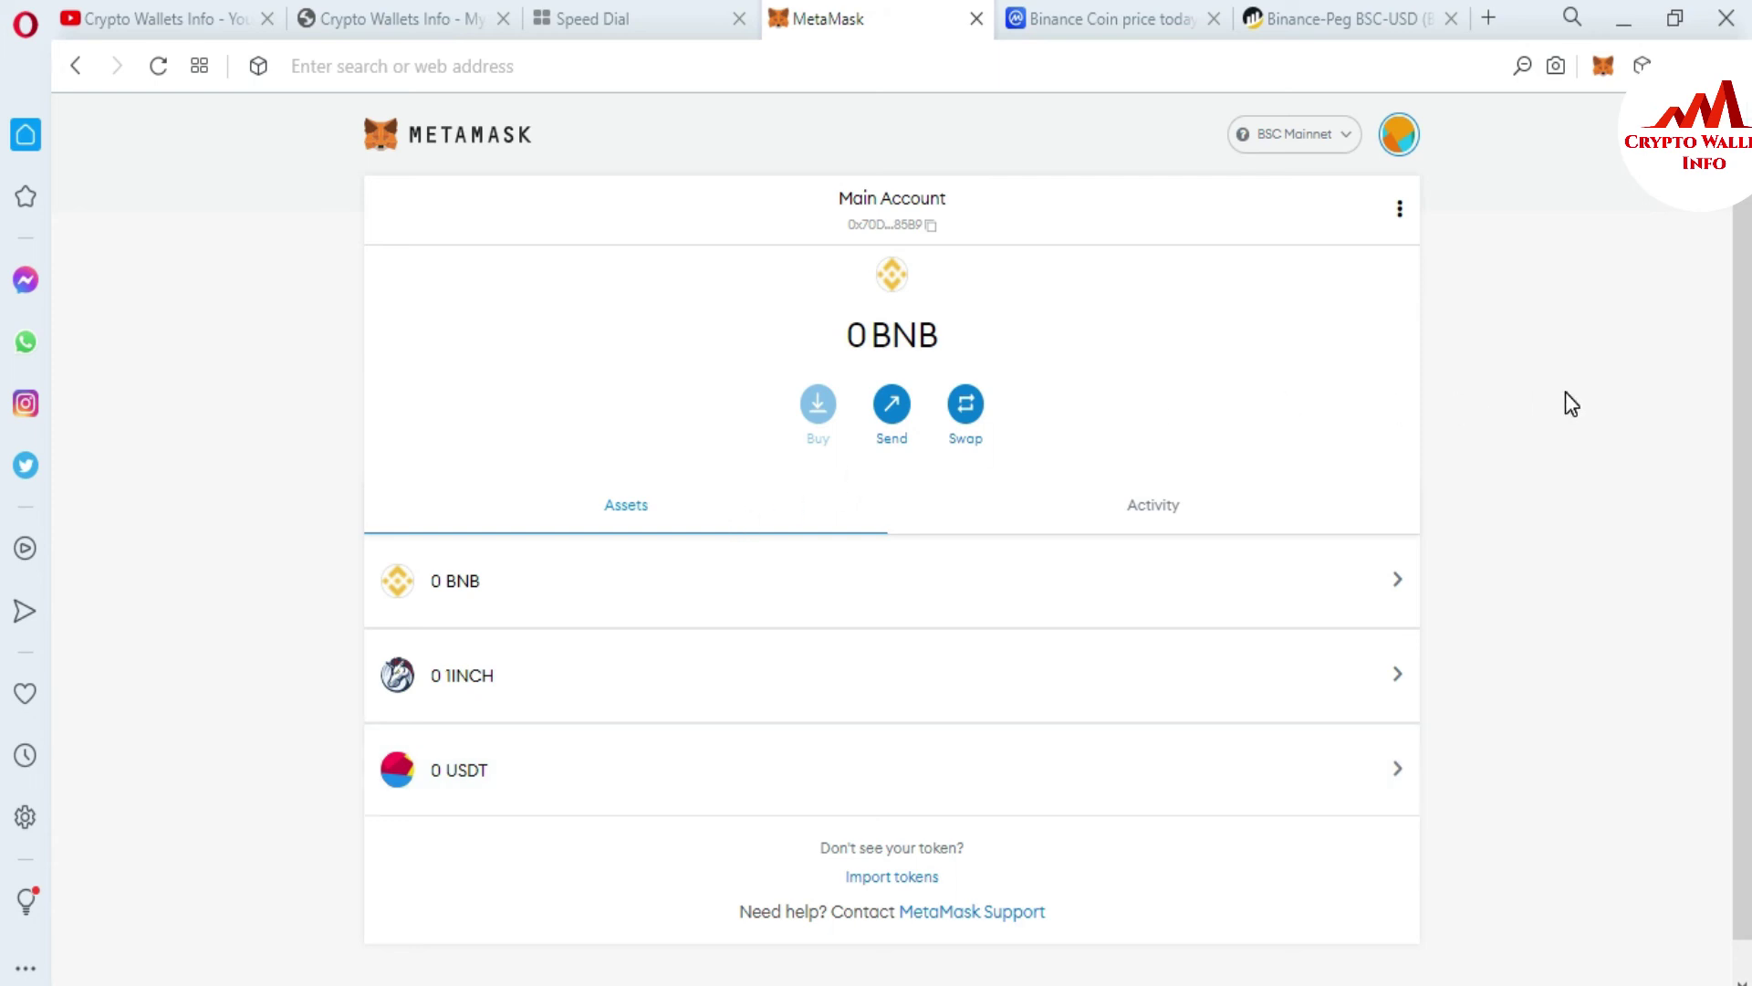
- Switch to the Crypto Wallets Info website and open the ALL COINS dropdown
left_click(145, 8)
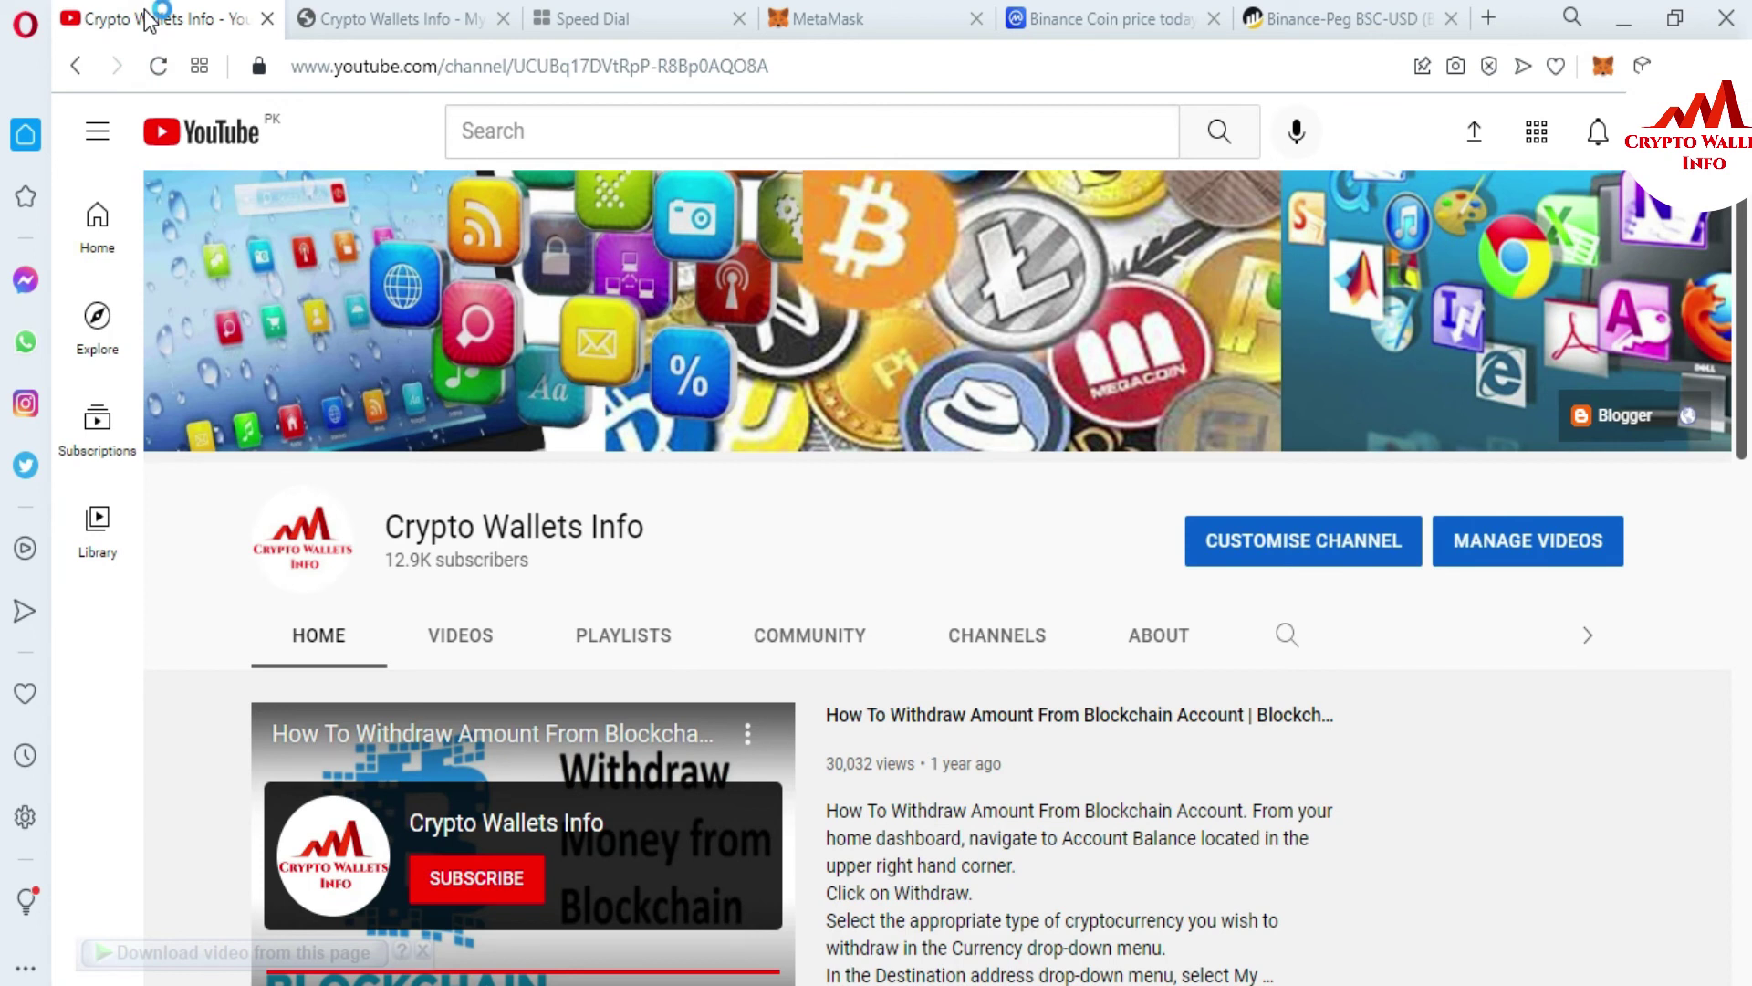
left_click(397, 20)
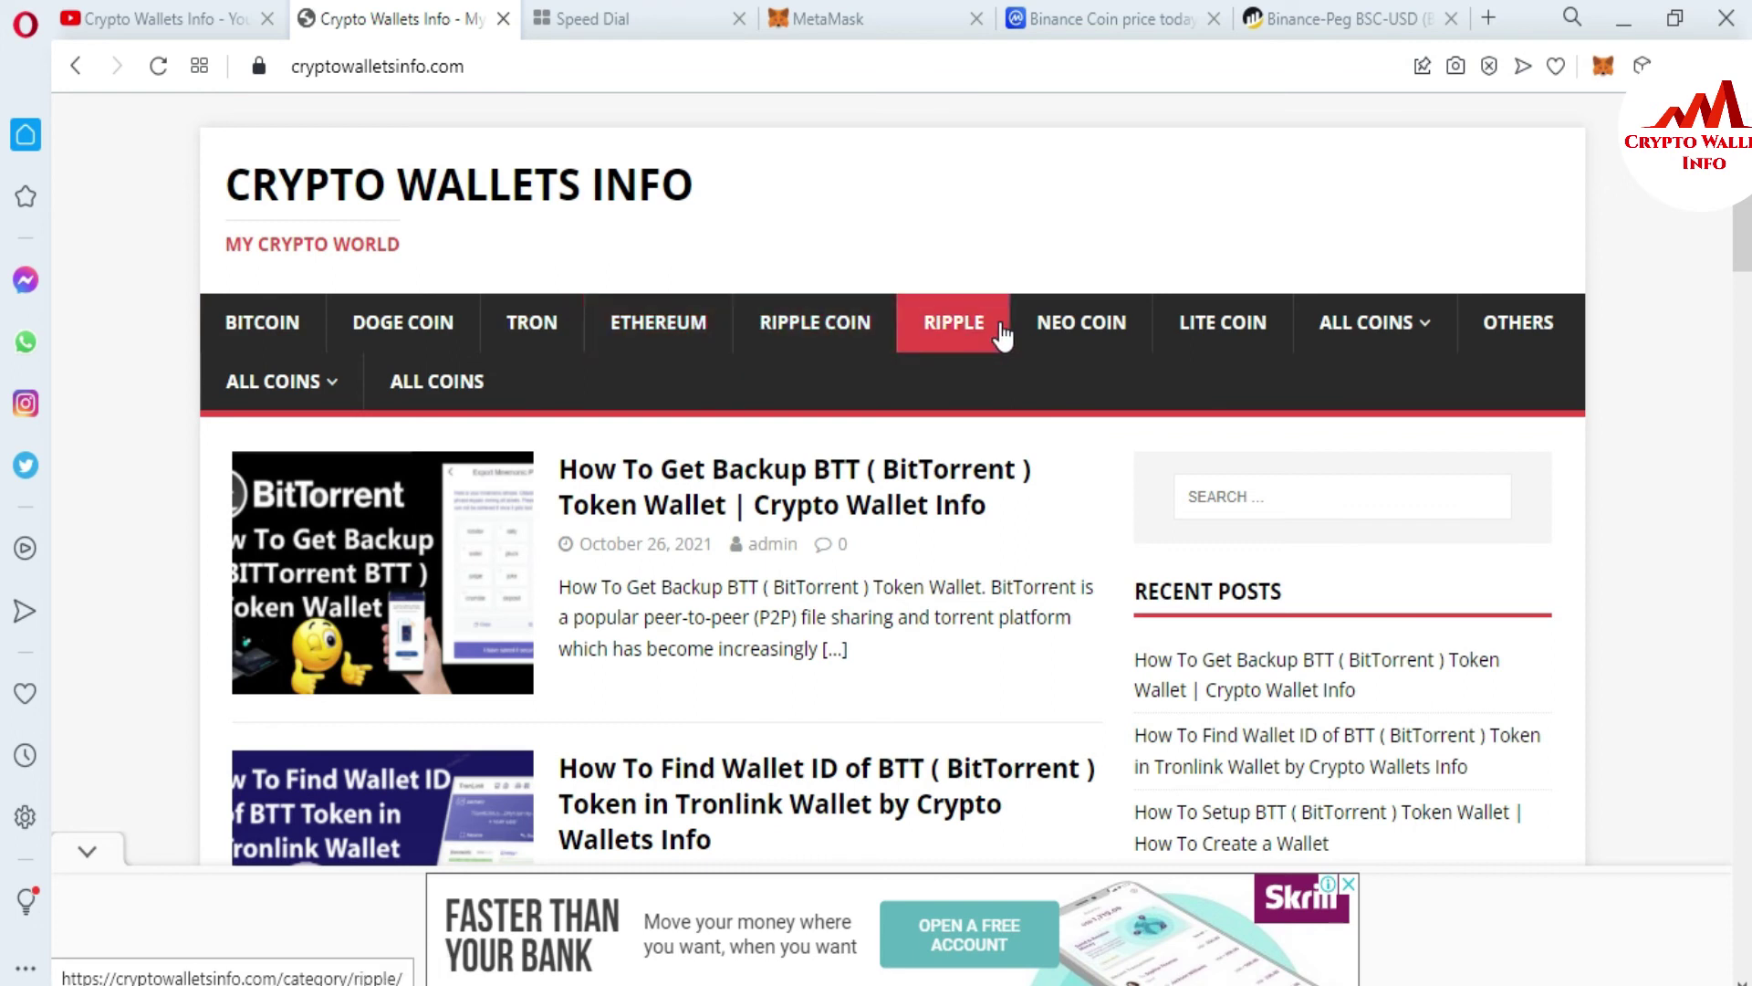
mouse_move(1451, 349)
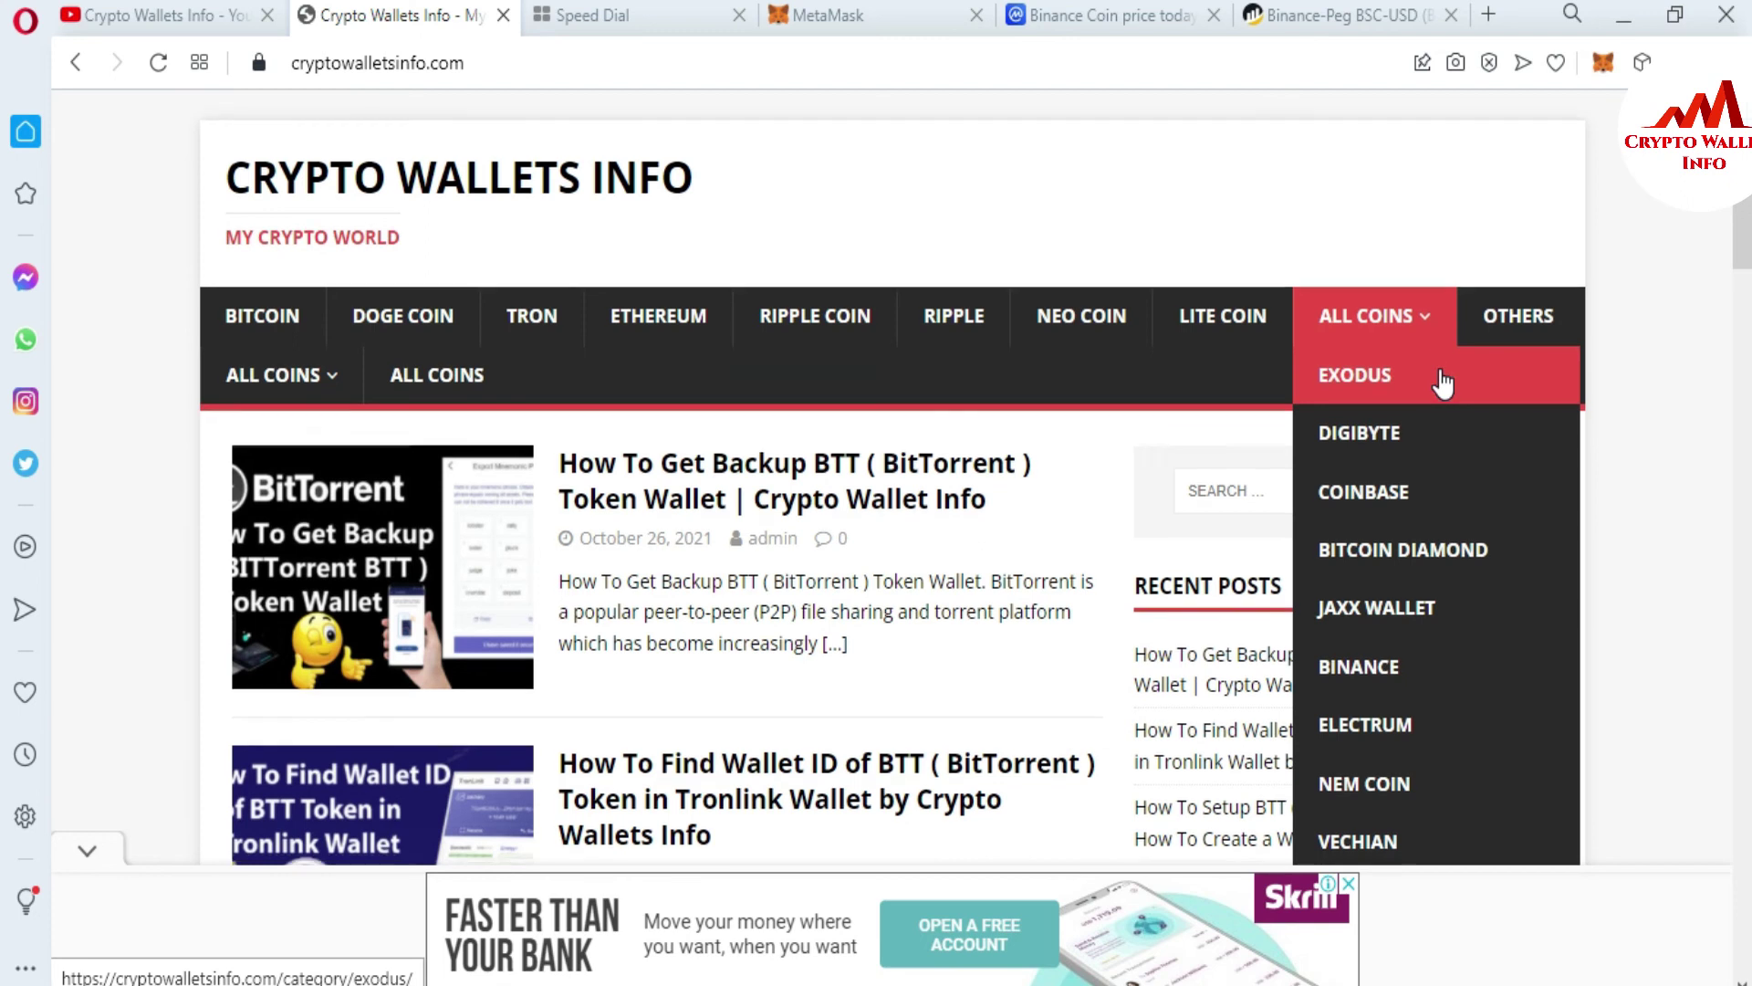
scroll(1443, 383, "down", 3)
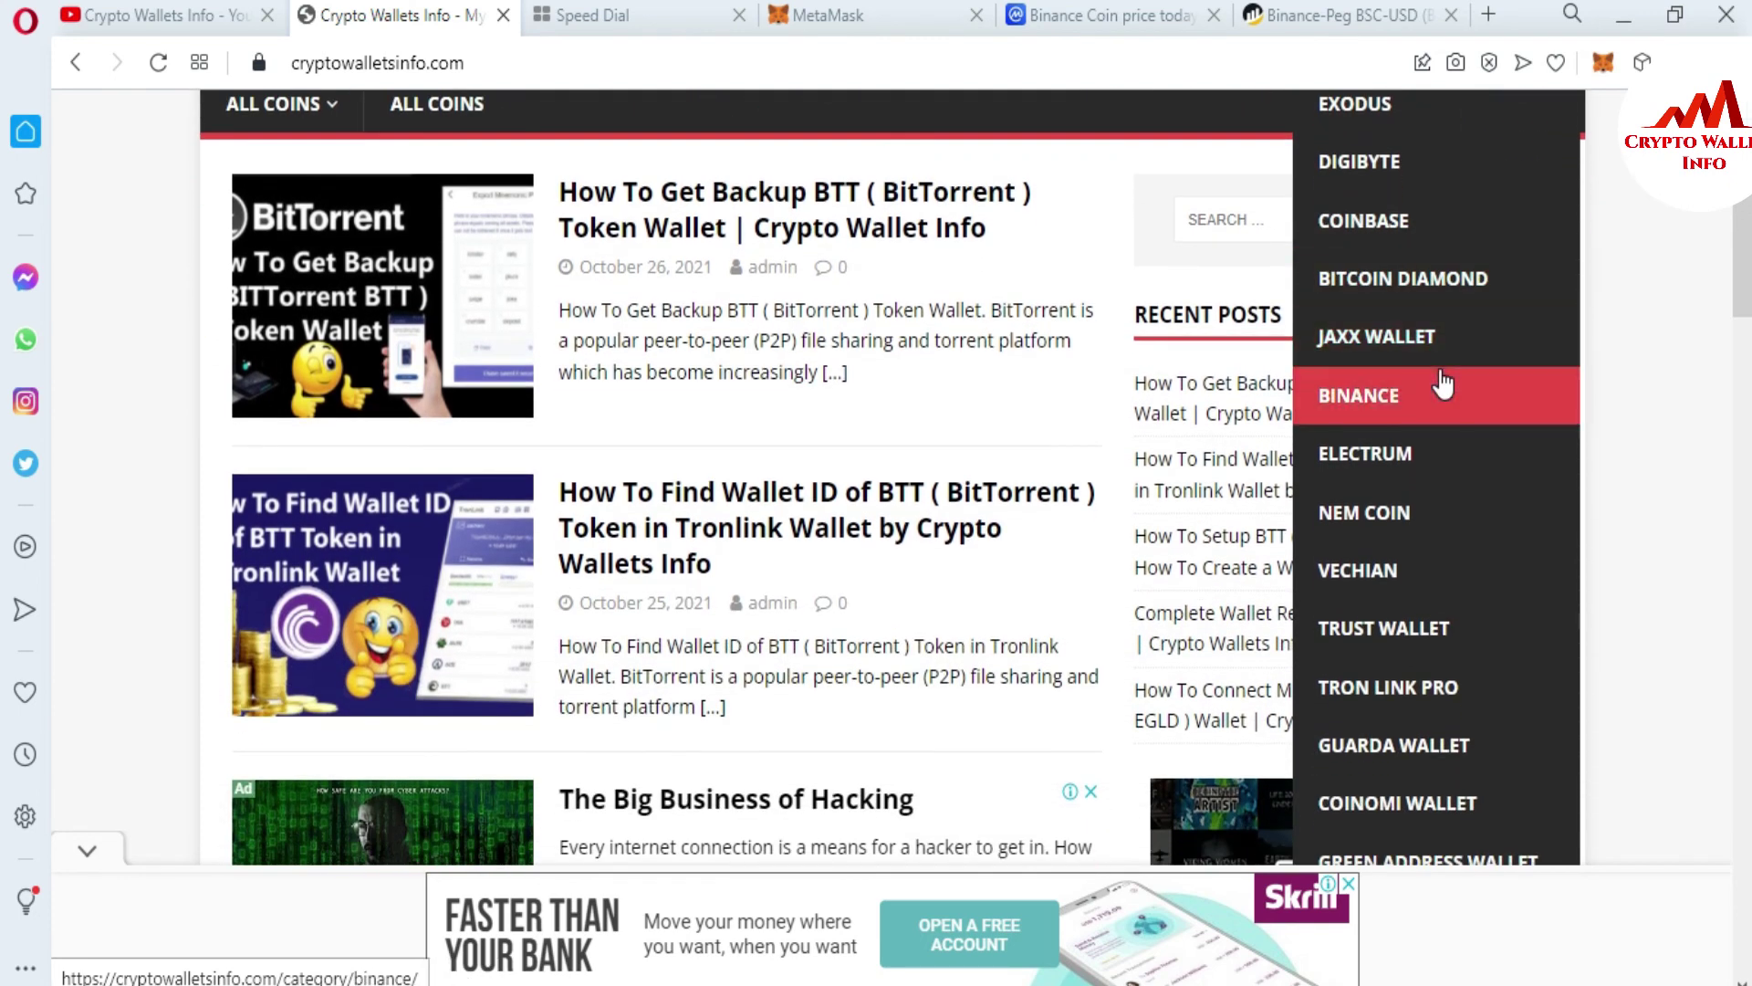
scroll(1443, 383, "up", 3)
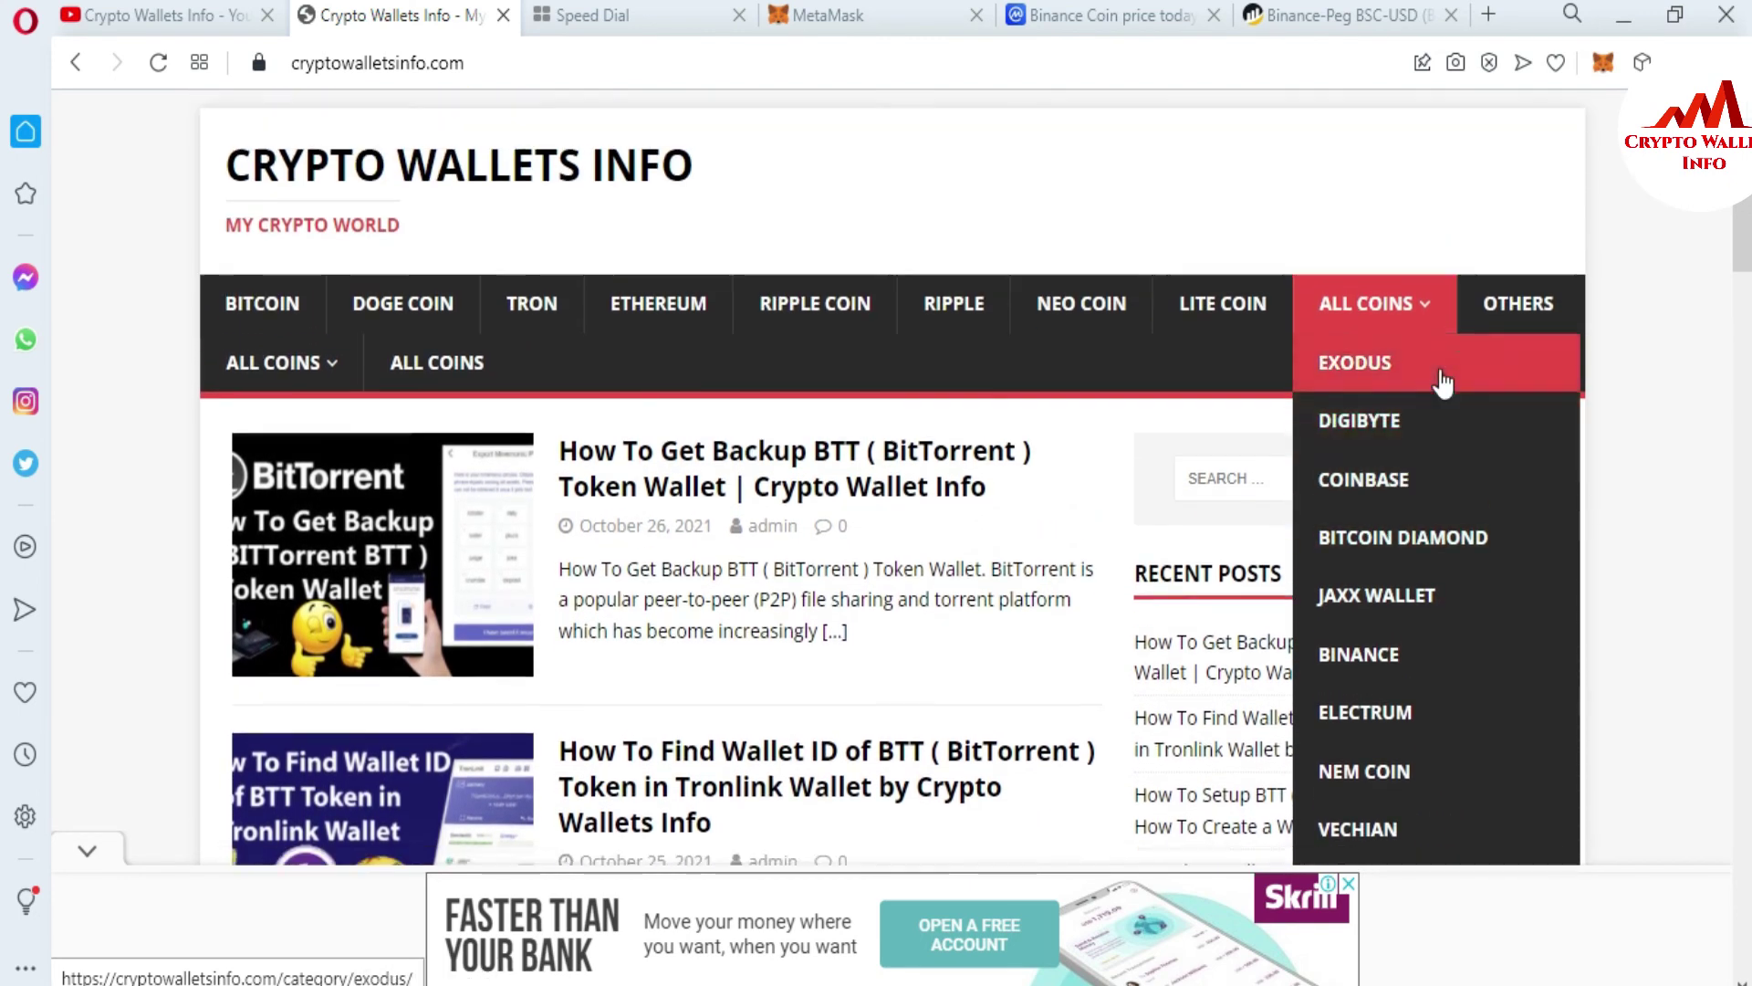
- Scroll down through the site's coin and wallet categories, then back up to the top
scroll(1443, 384, "down", 2)
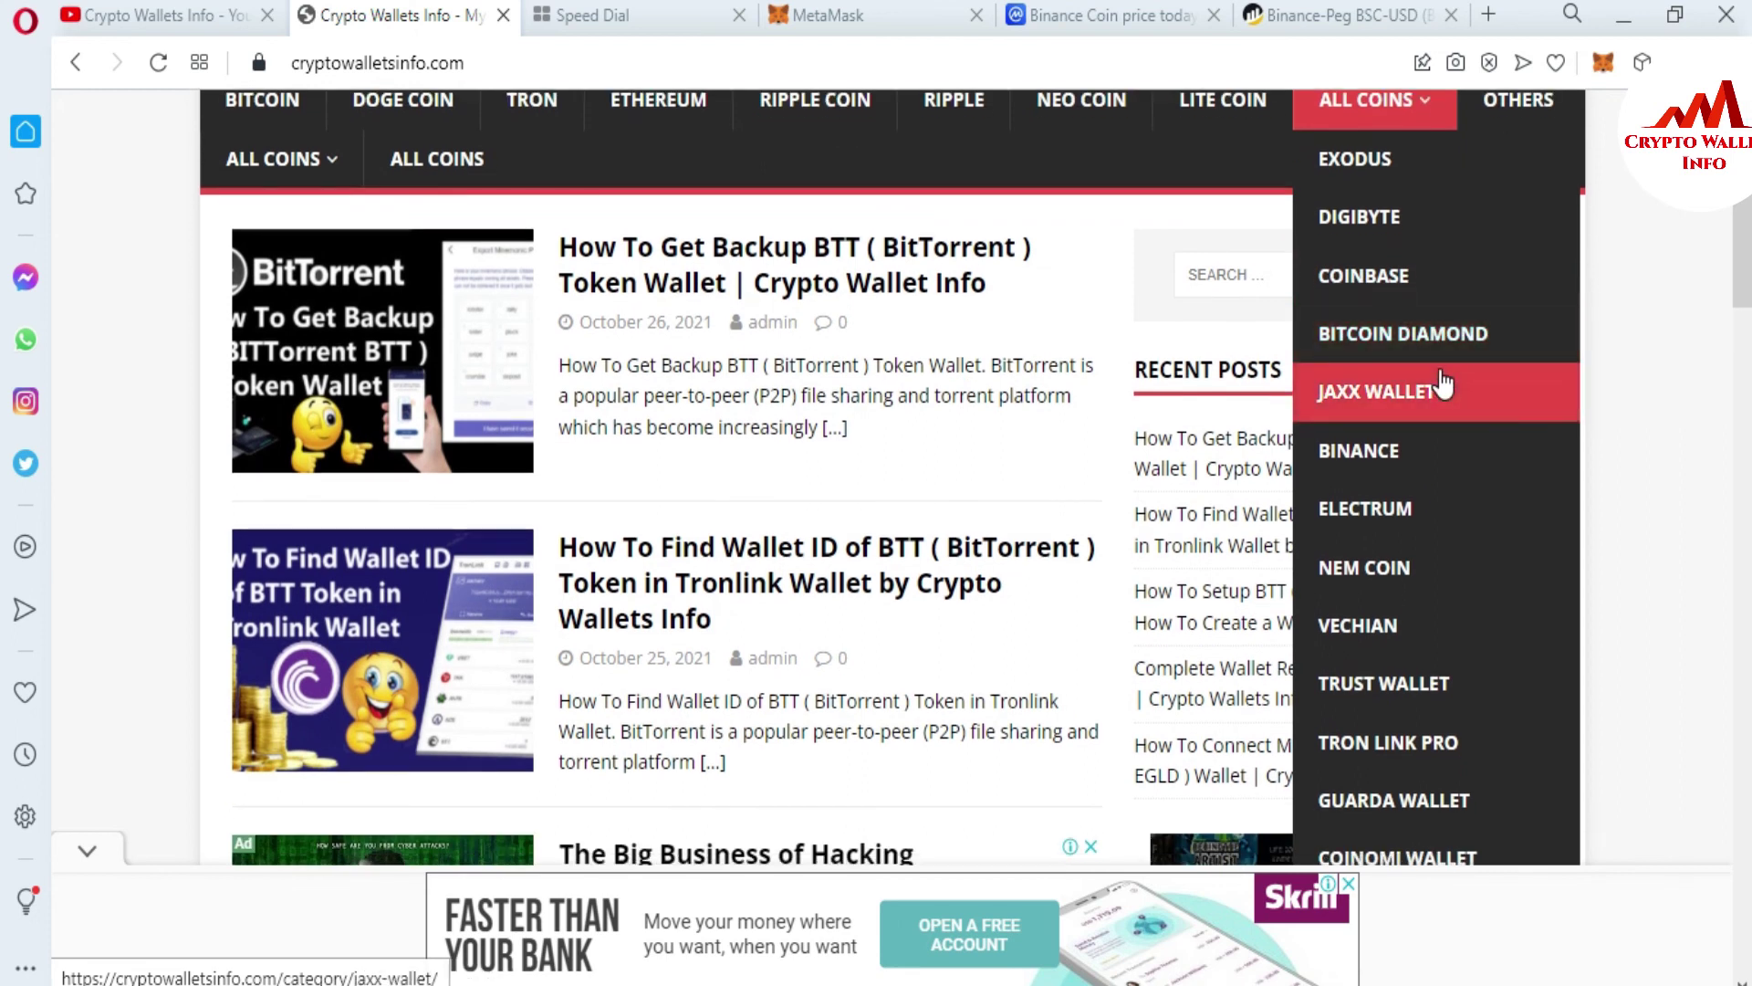
scroll(1443, 384, "down", 1)
scroll(1443, 383, "down", 1)
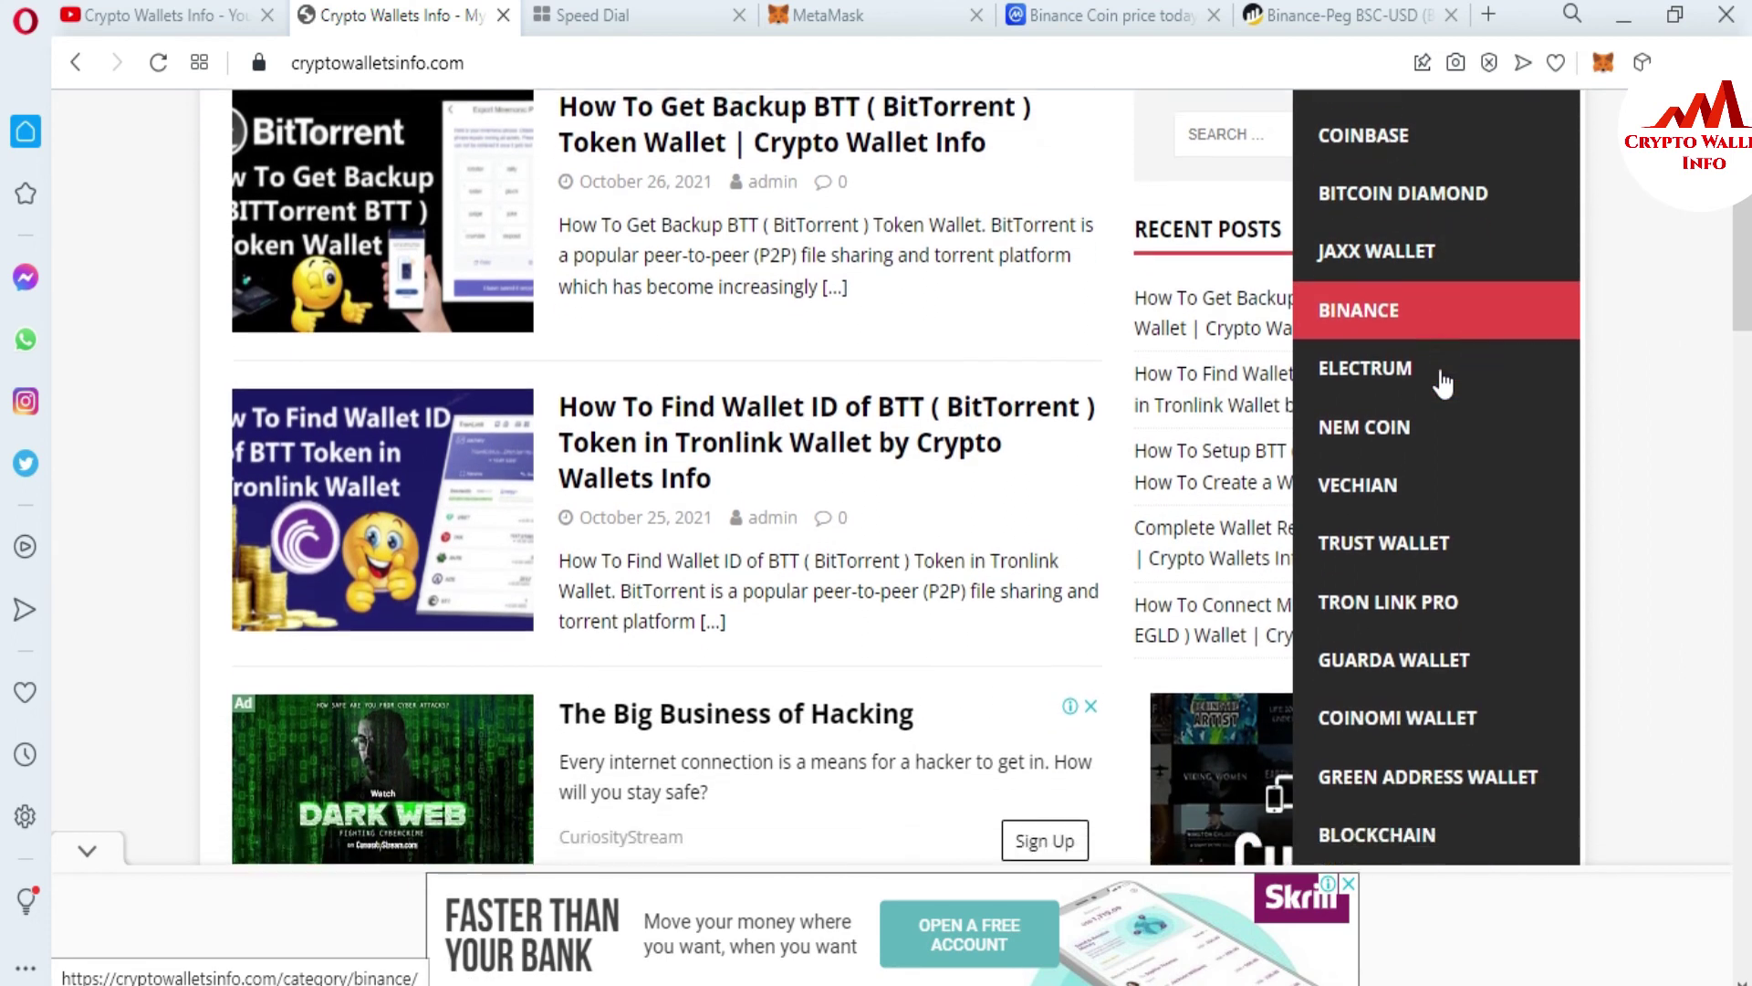
scroll(1443, 383, "down", 2)
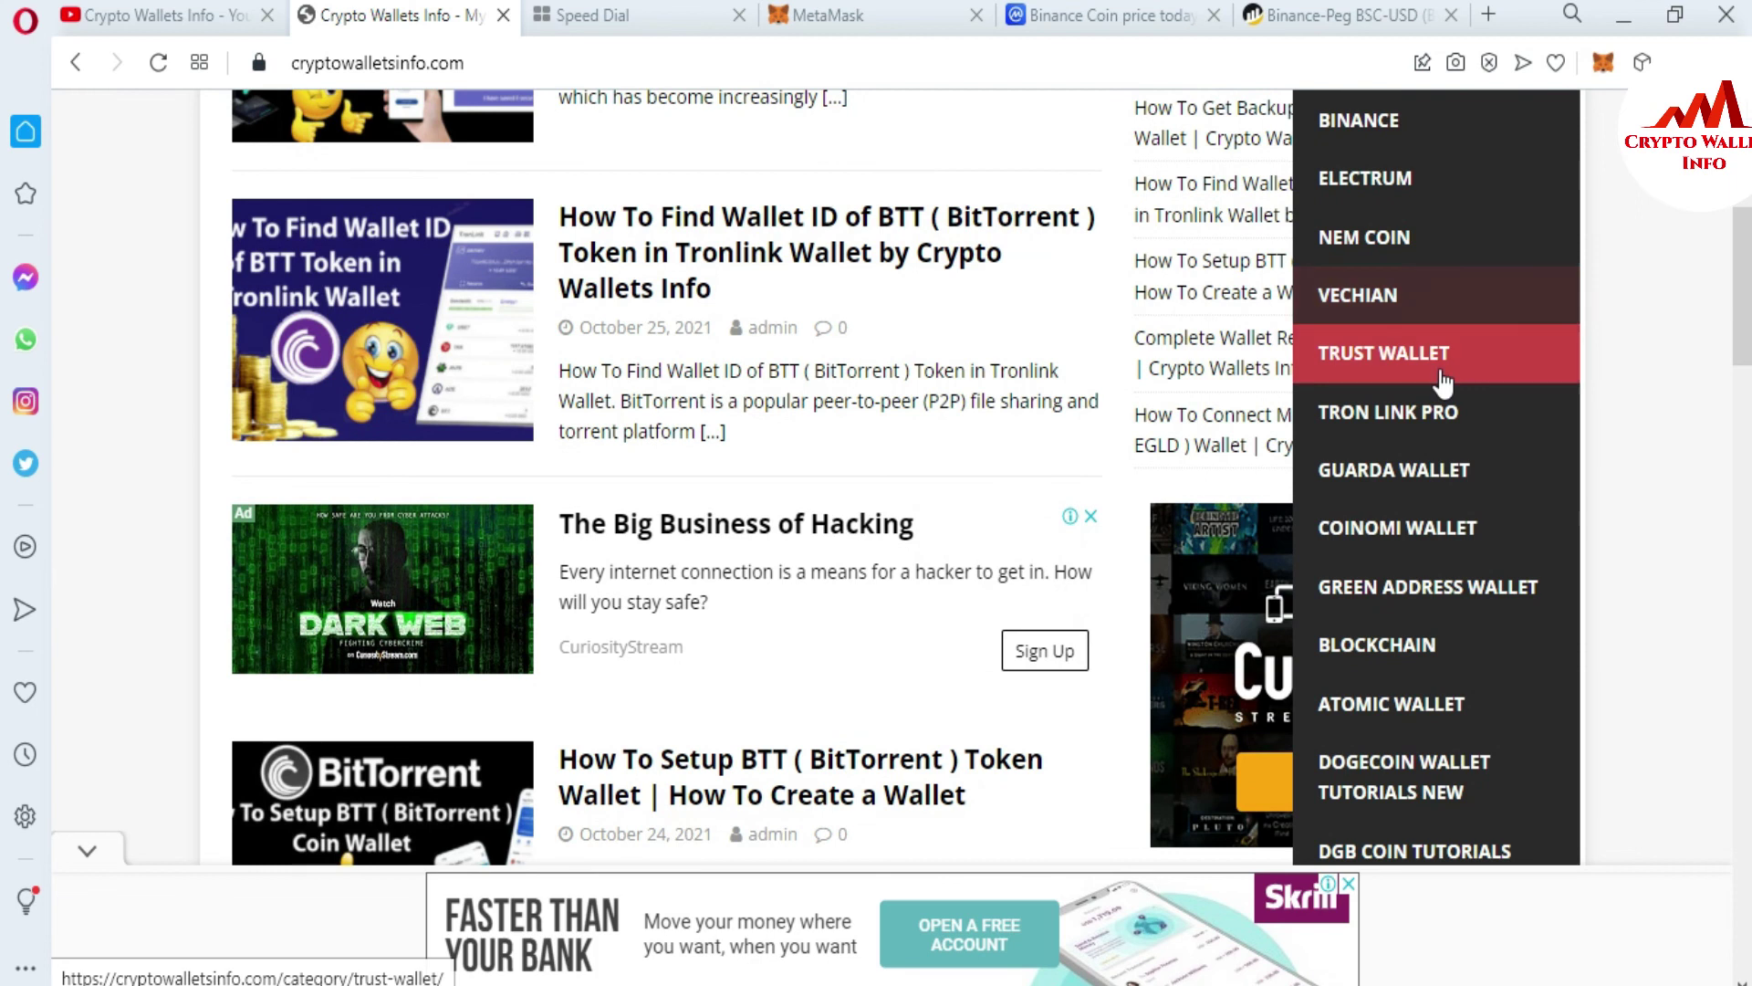
scroll(1443, 383, "down", 2)
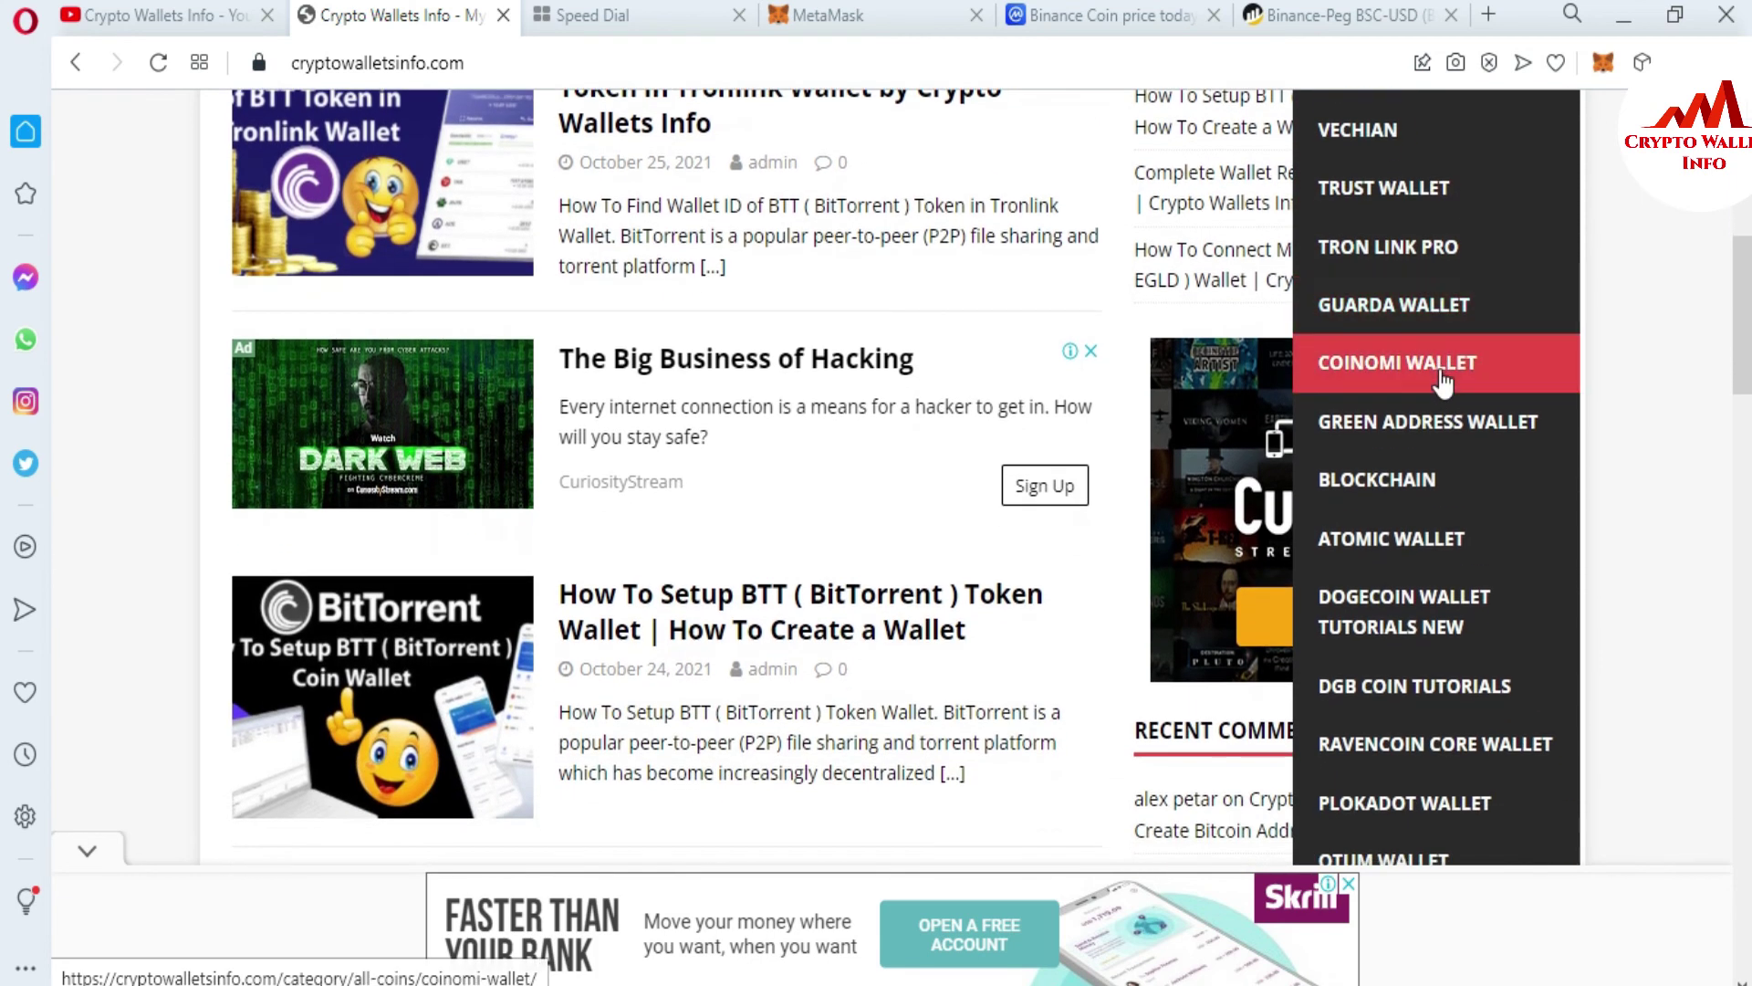
scroll(1443, 383, "down", 2)
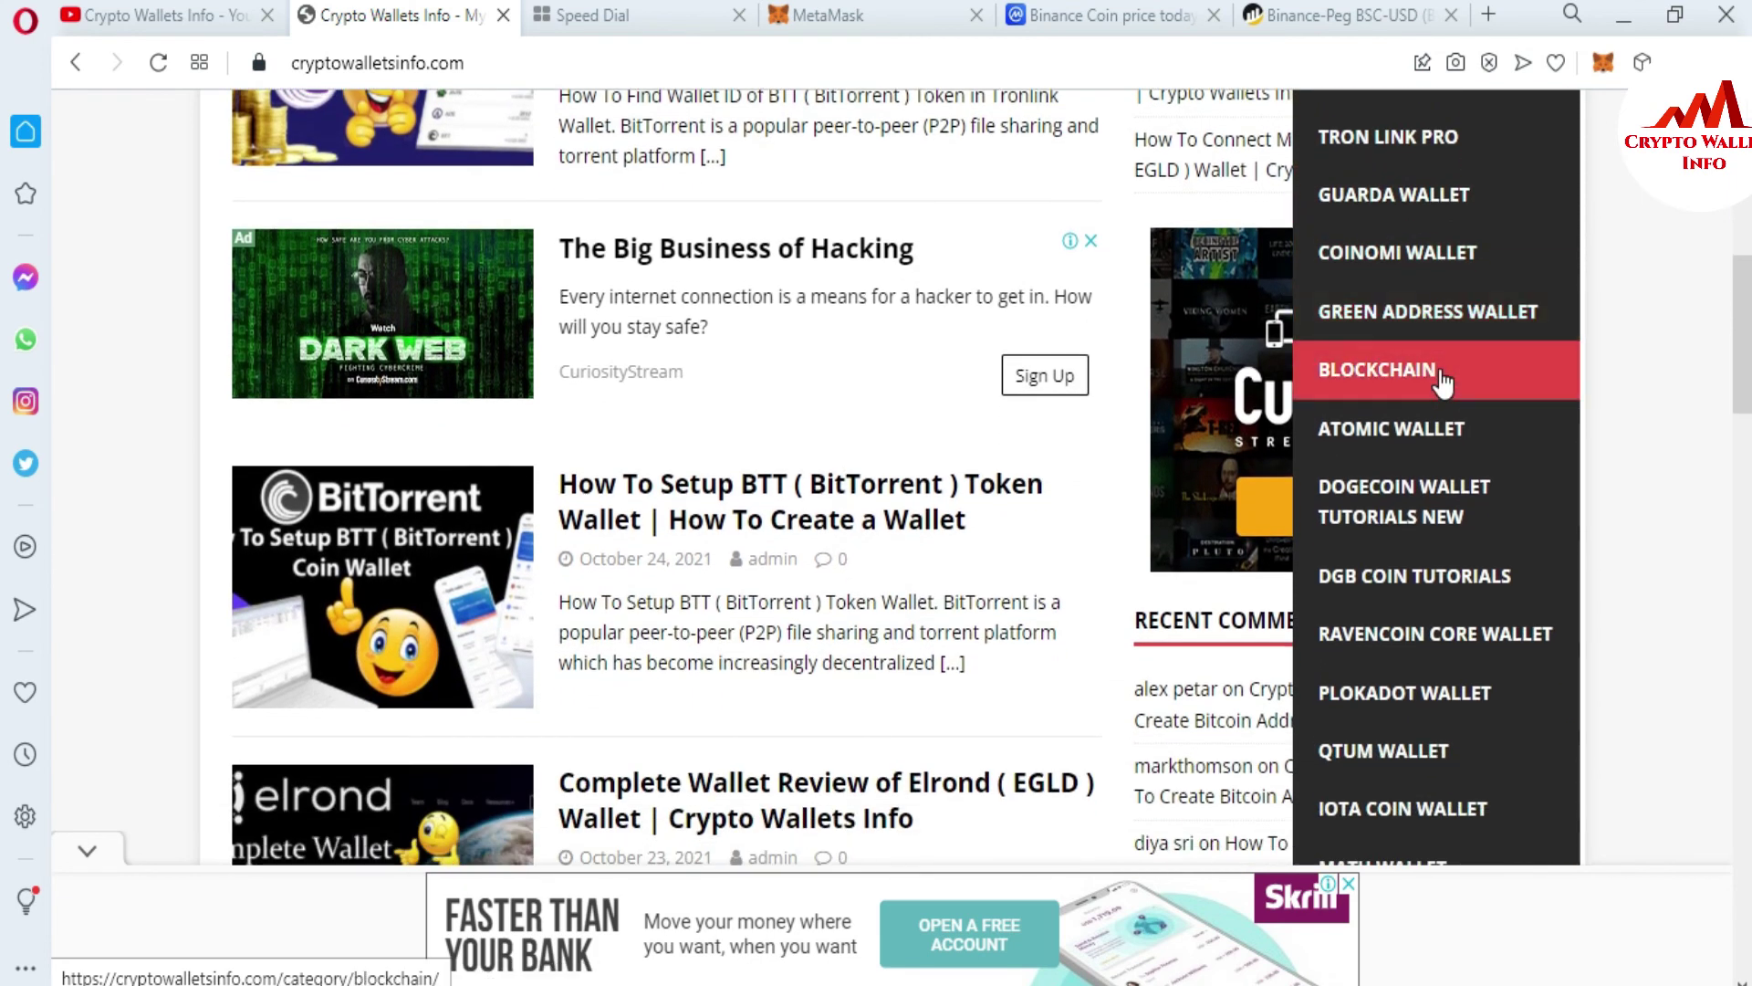
scroll(1443, 383, "down", 1)
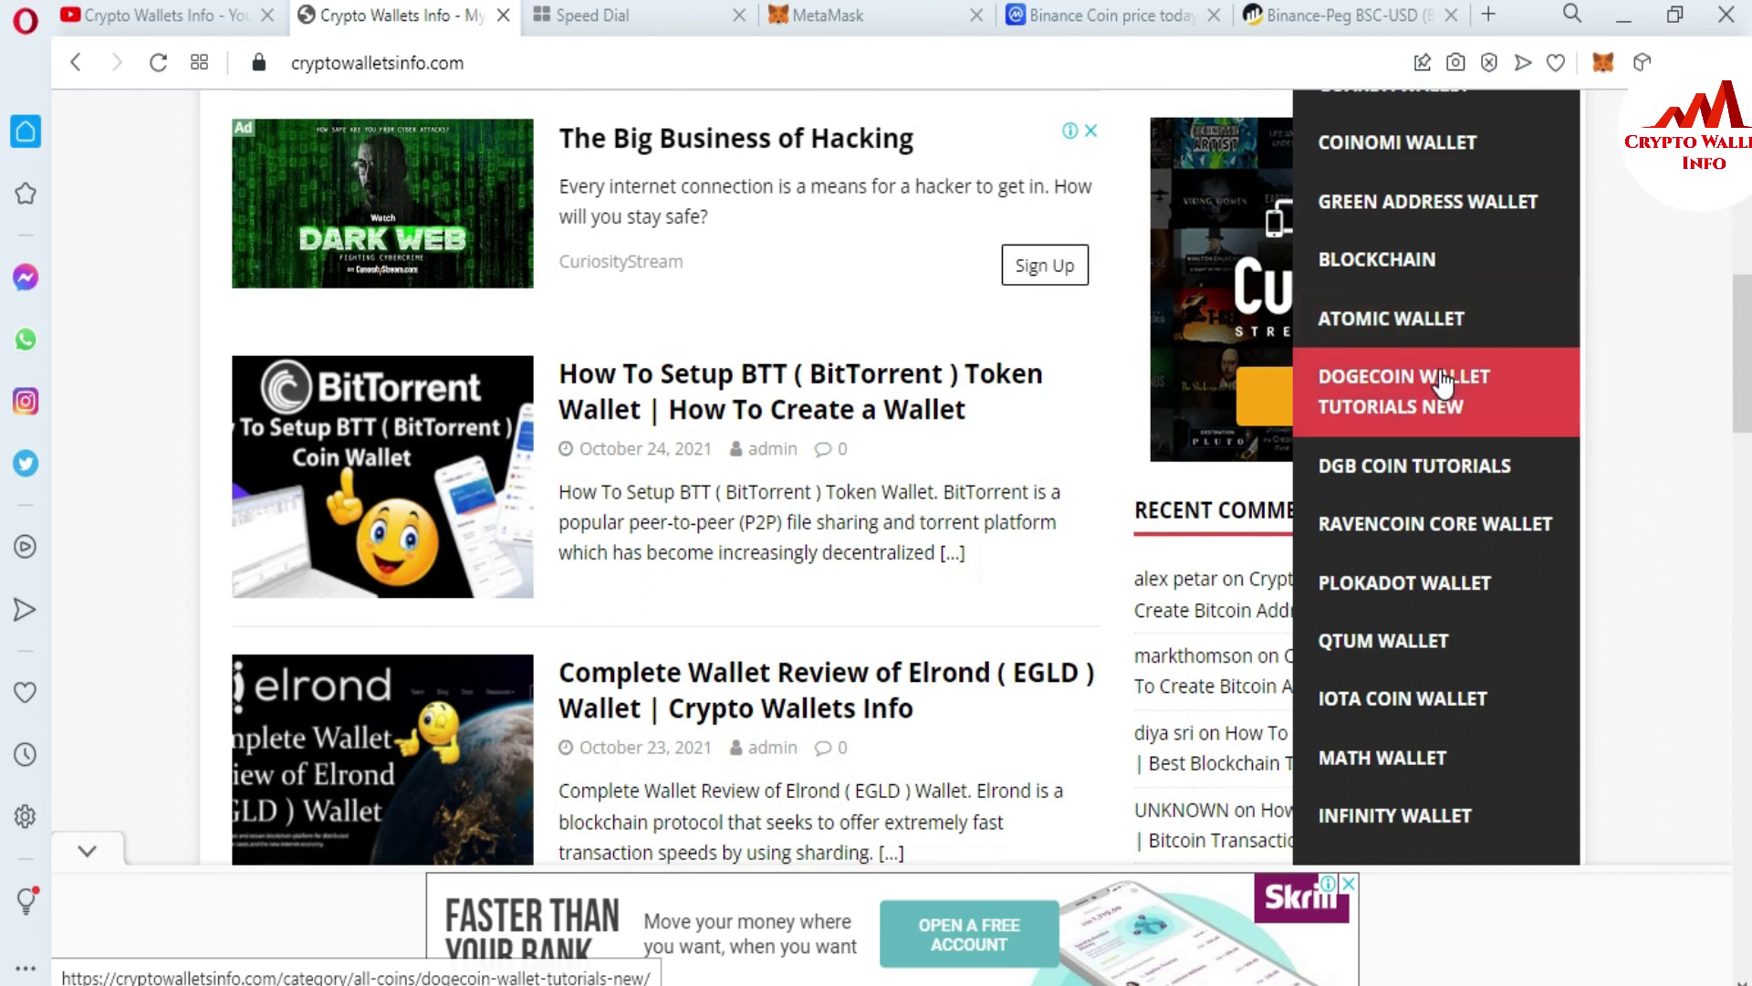
scroll(1443, 384, "down", 2)
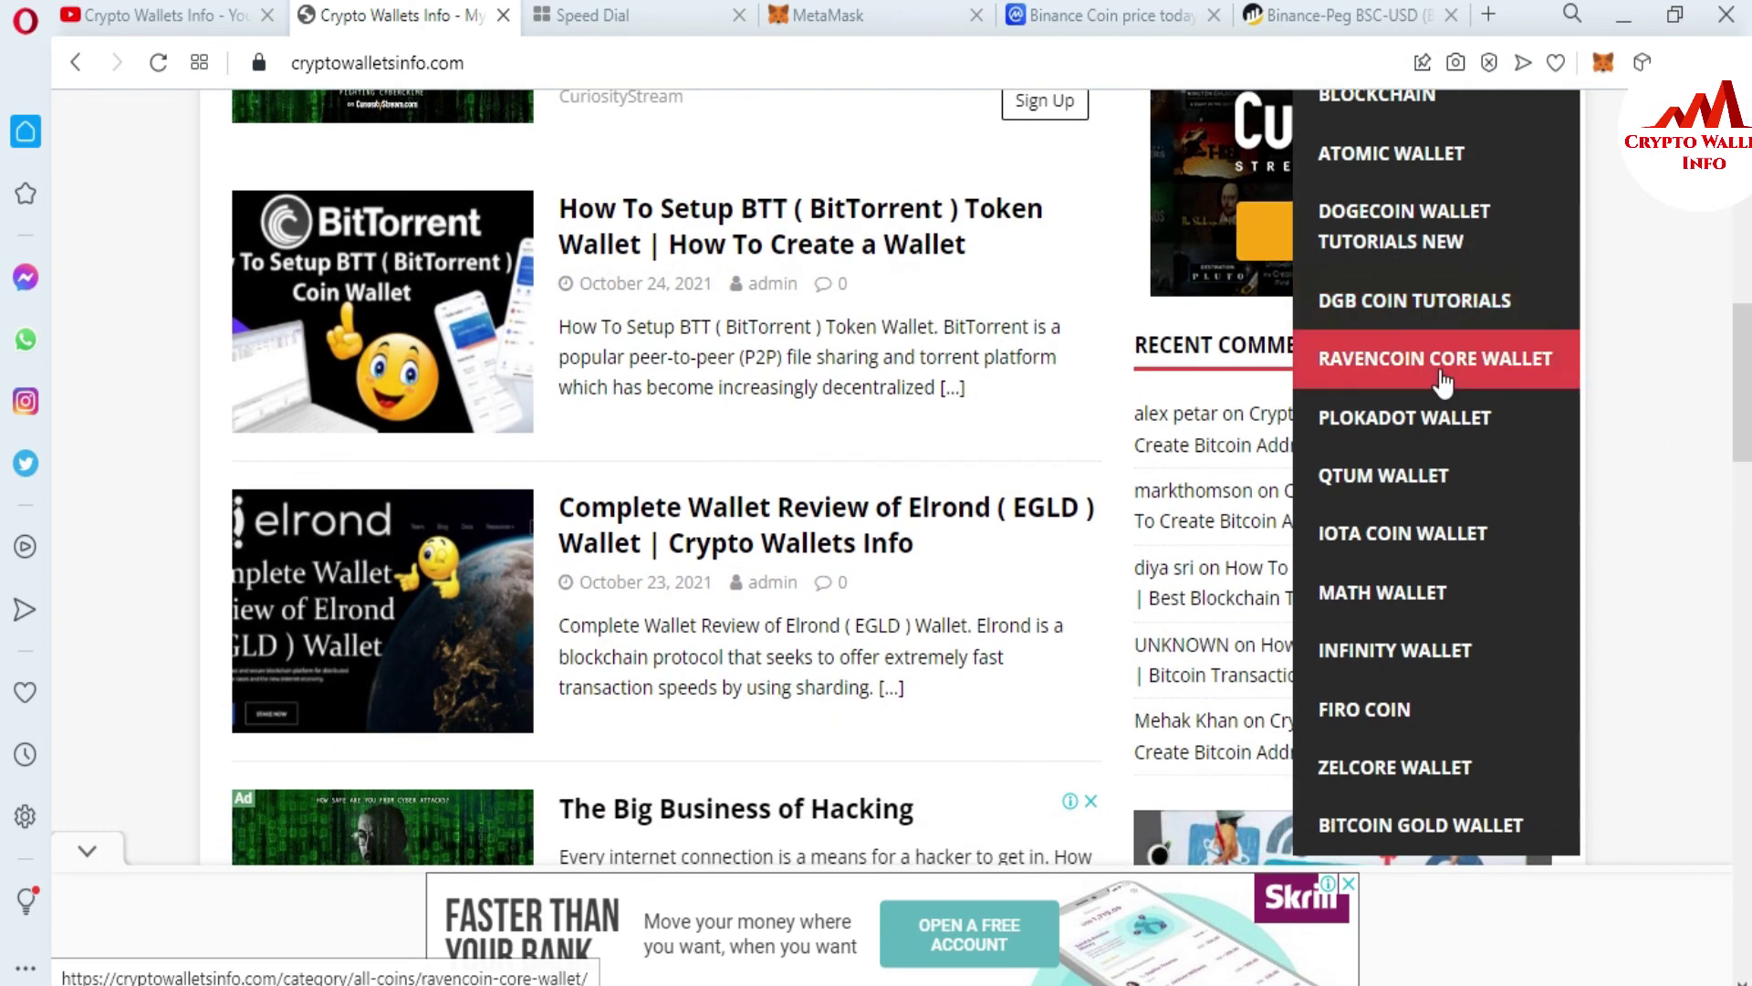
scroll(1443, 384, "down", 3)
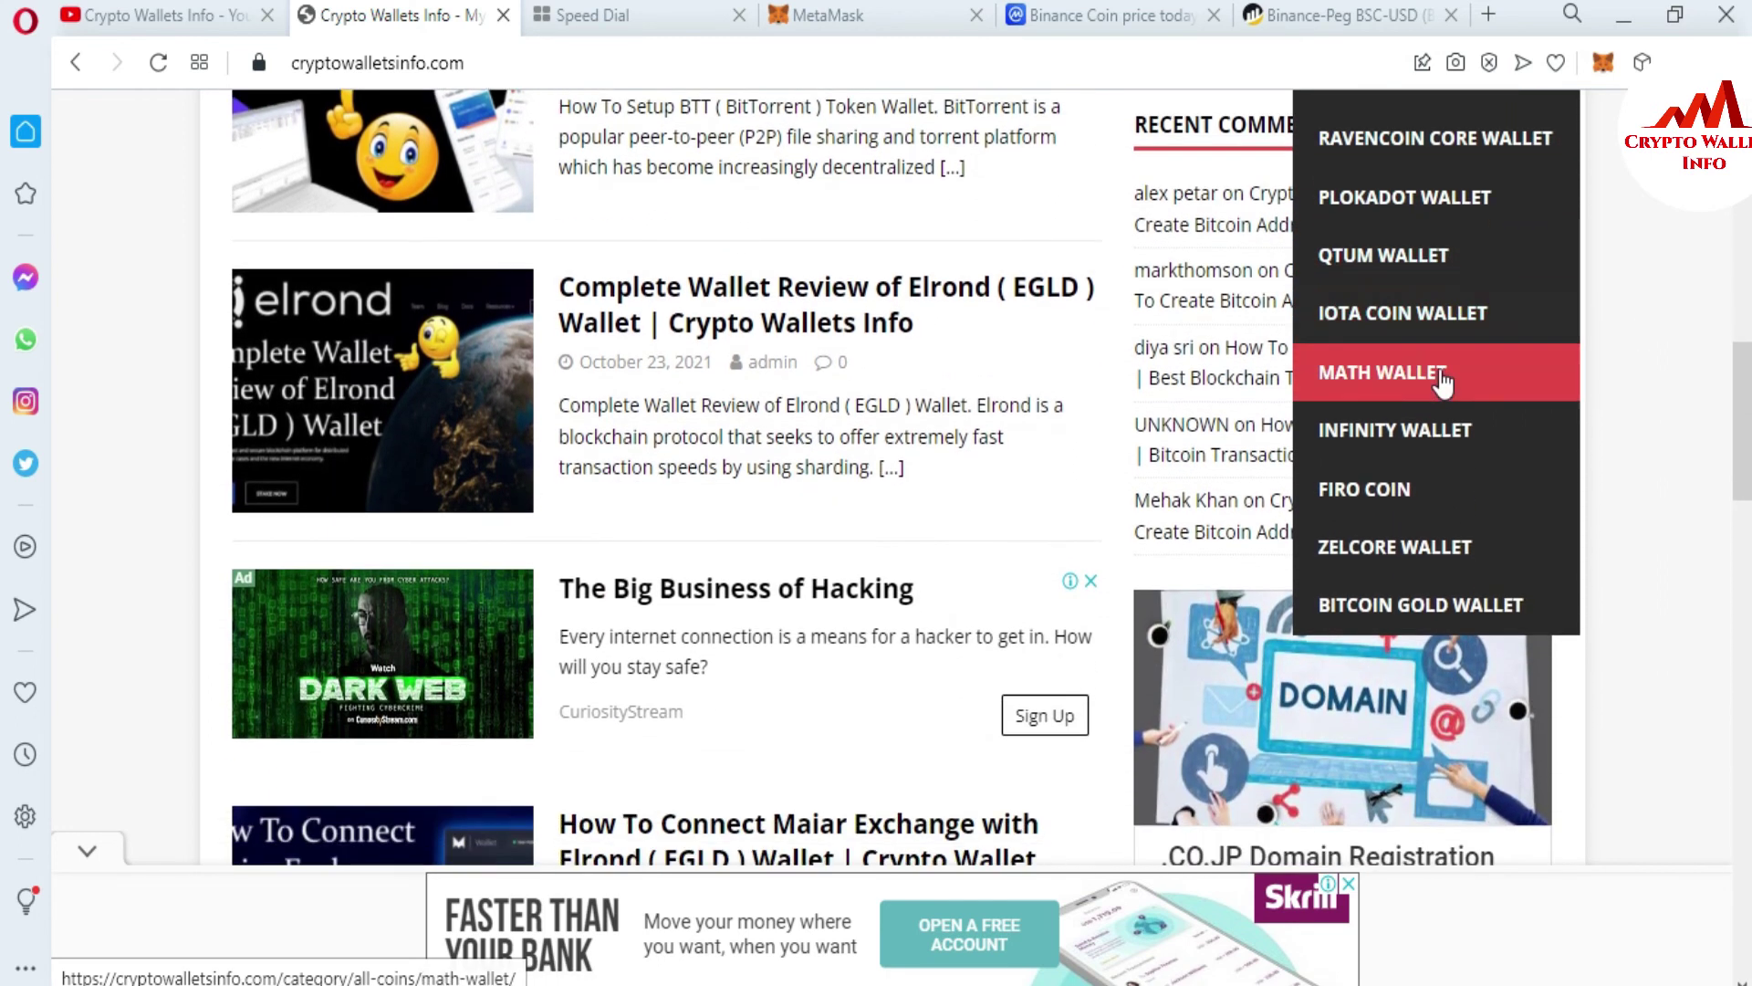
scroll(1443, 384, "down", 3)
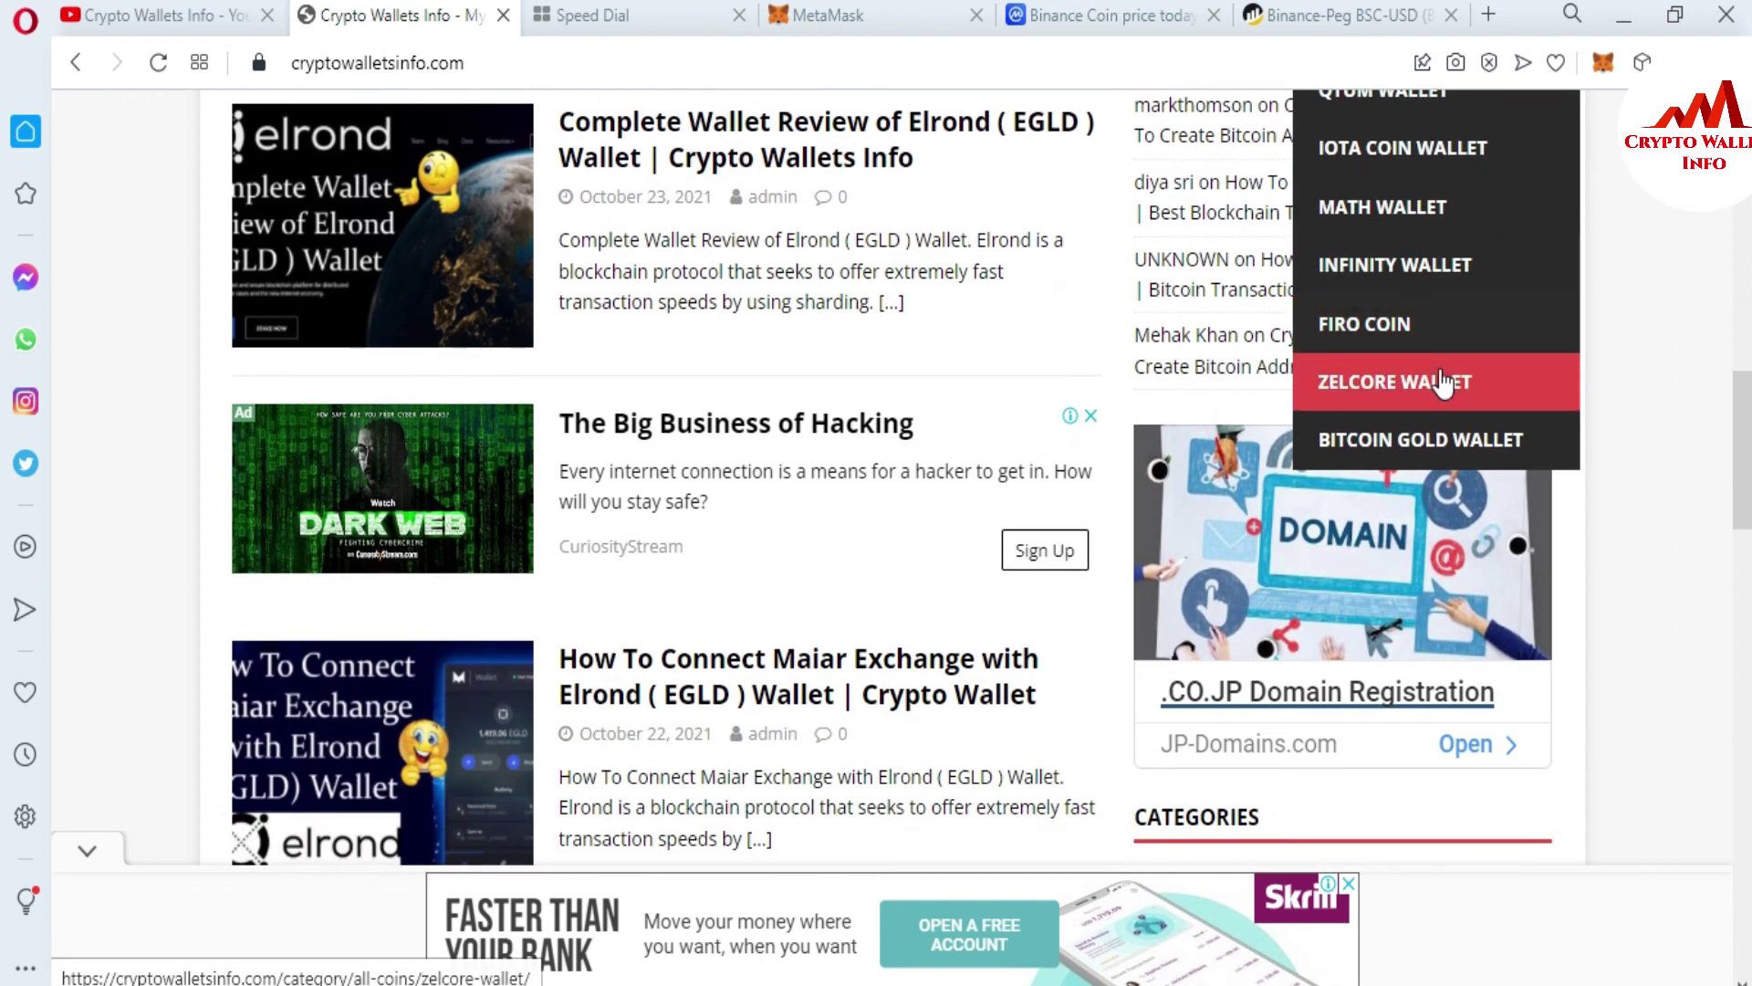
scroll(1443, 383, "down", 1)
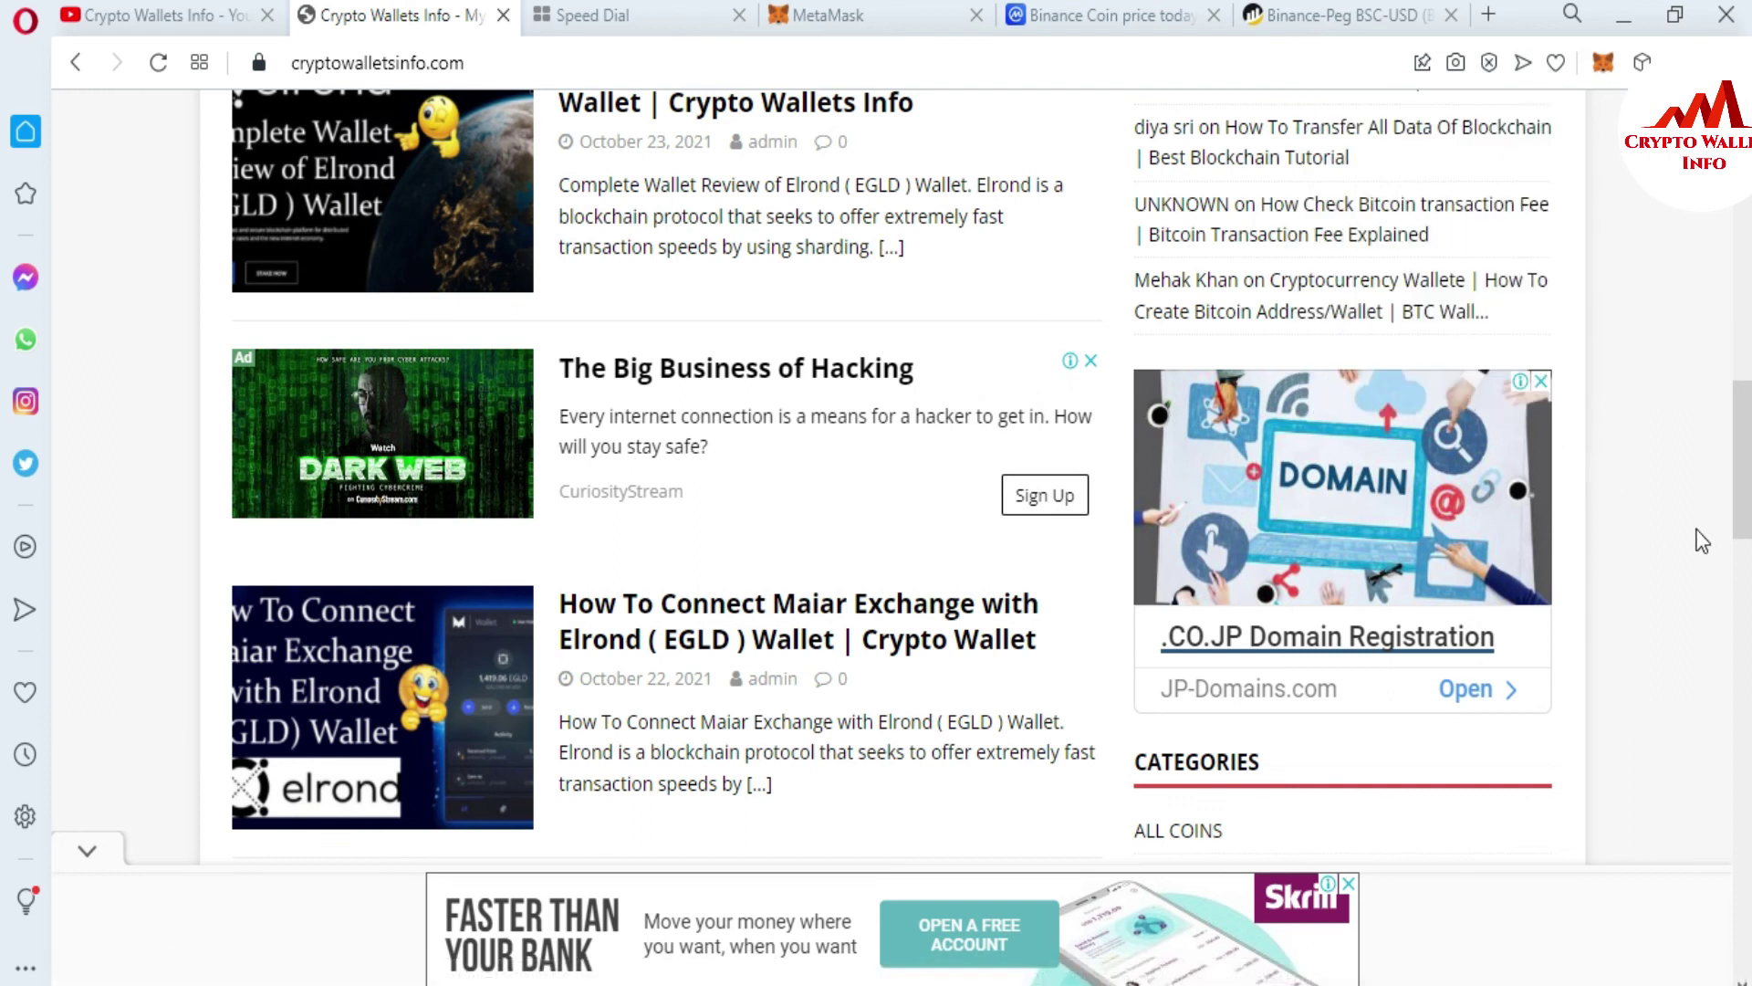
scroll(1702, 540, "up", 12)
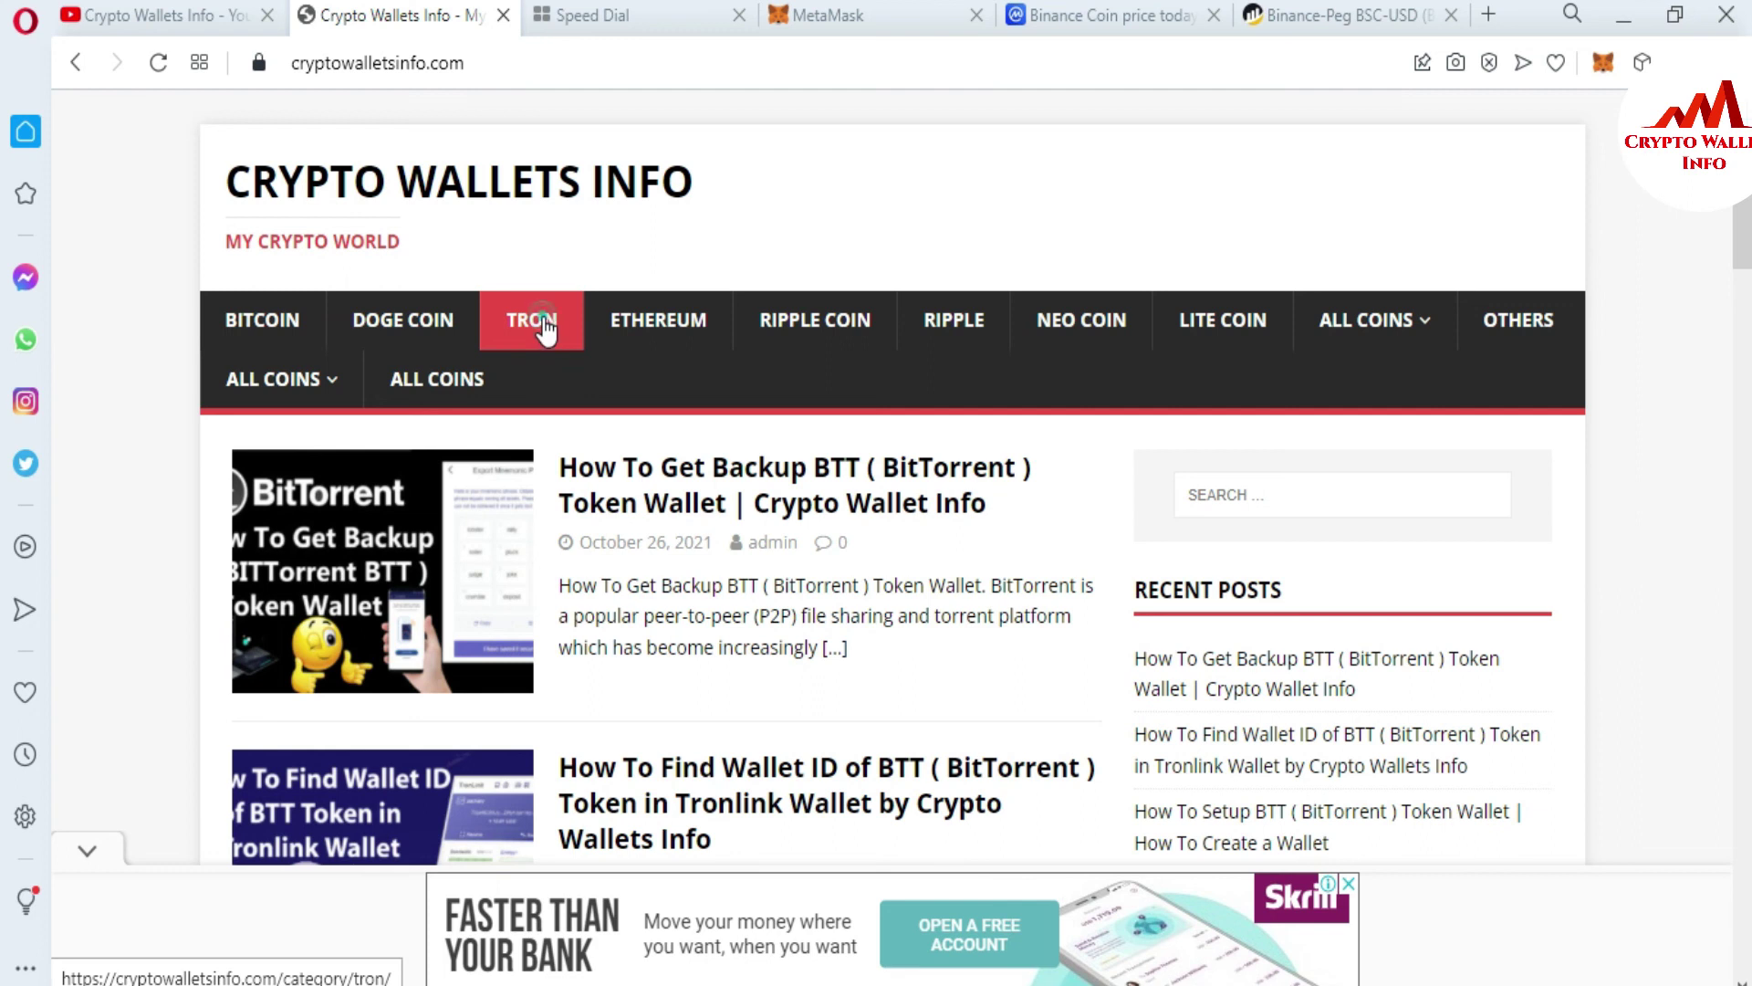
- Open the TRON category, dismiss the full-page ad, and scroll down to its page numbers
left_click(545, 326)
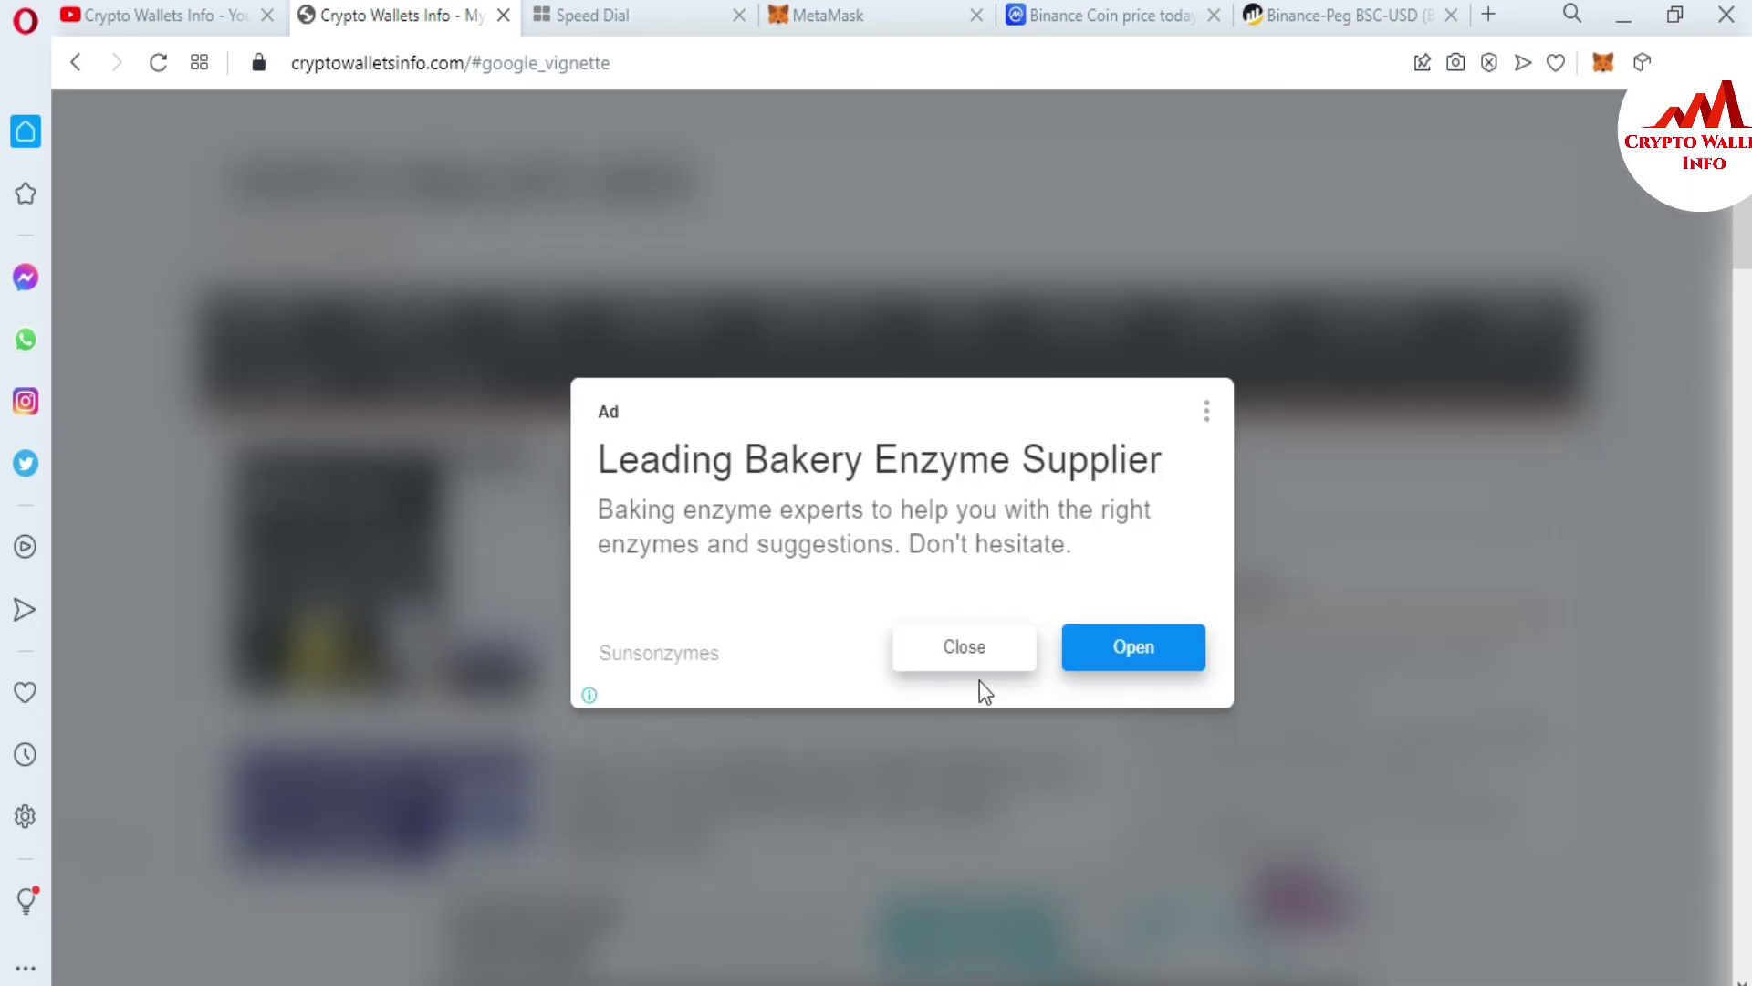
left_click(953, 667)
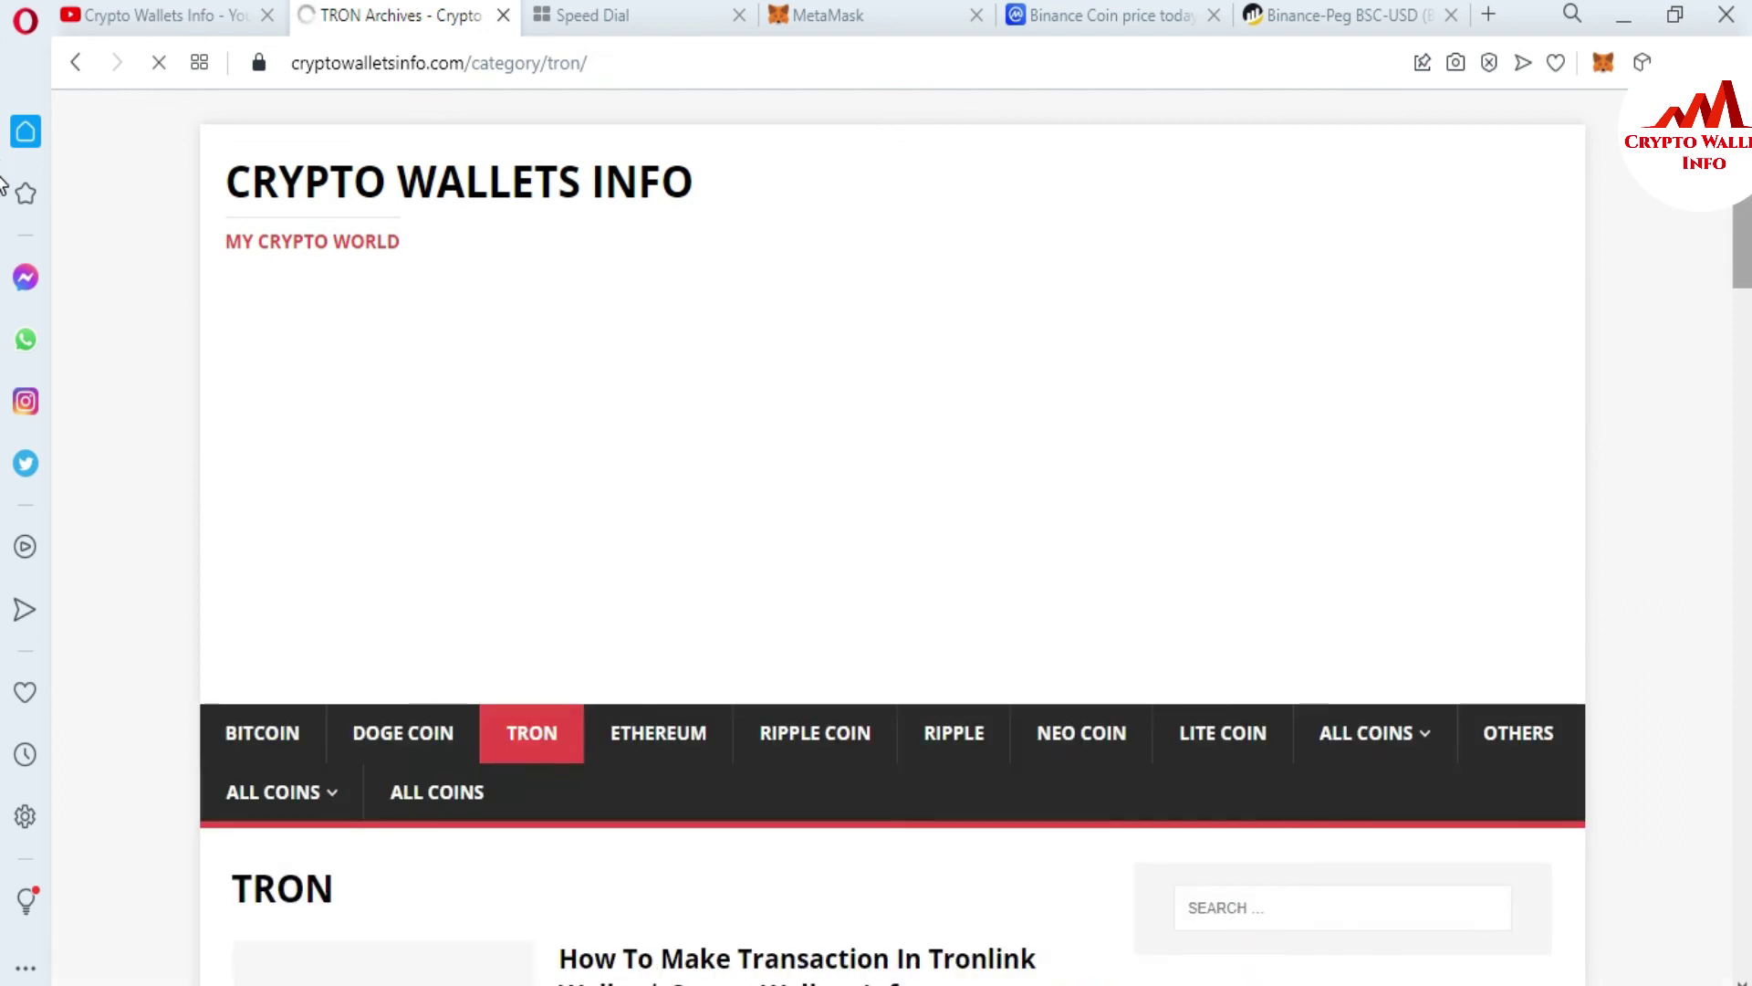
scroll(4, 228, "down", 5)
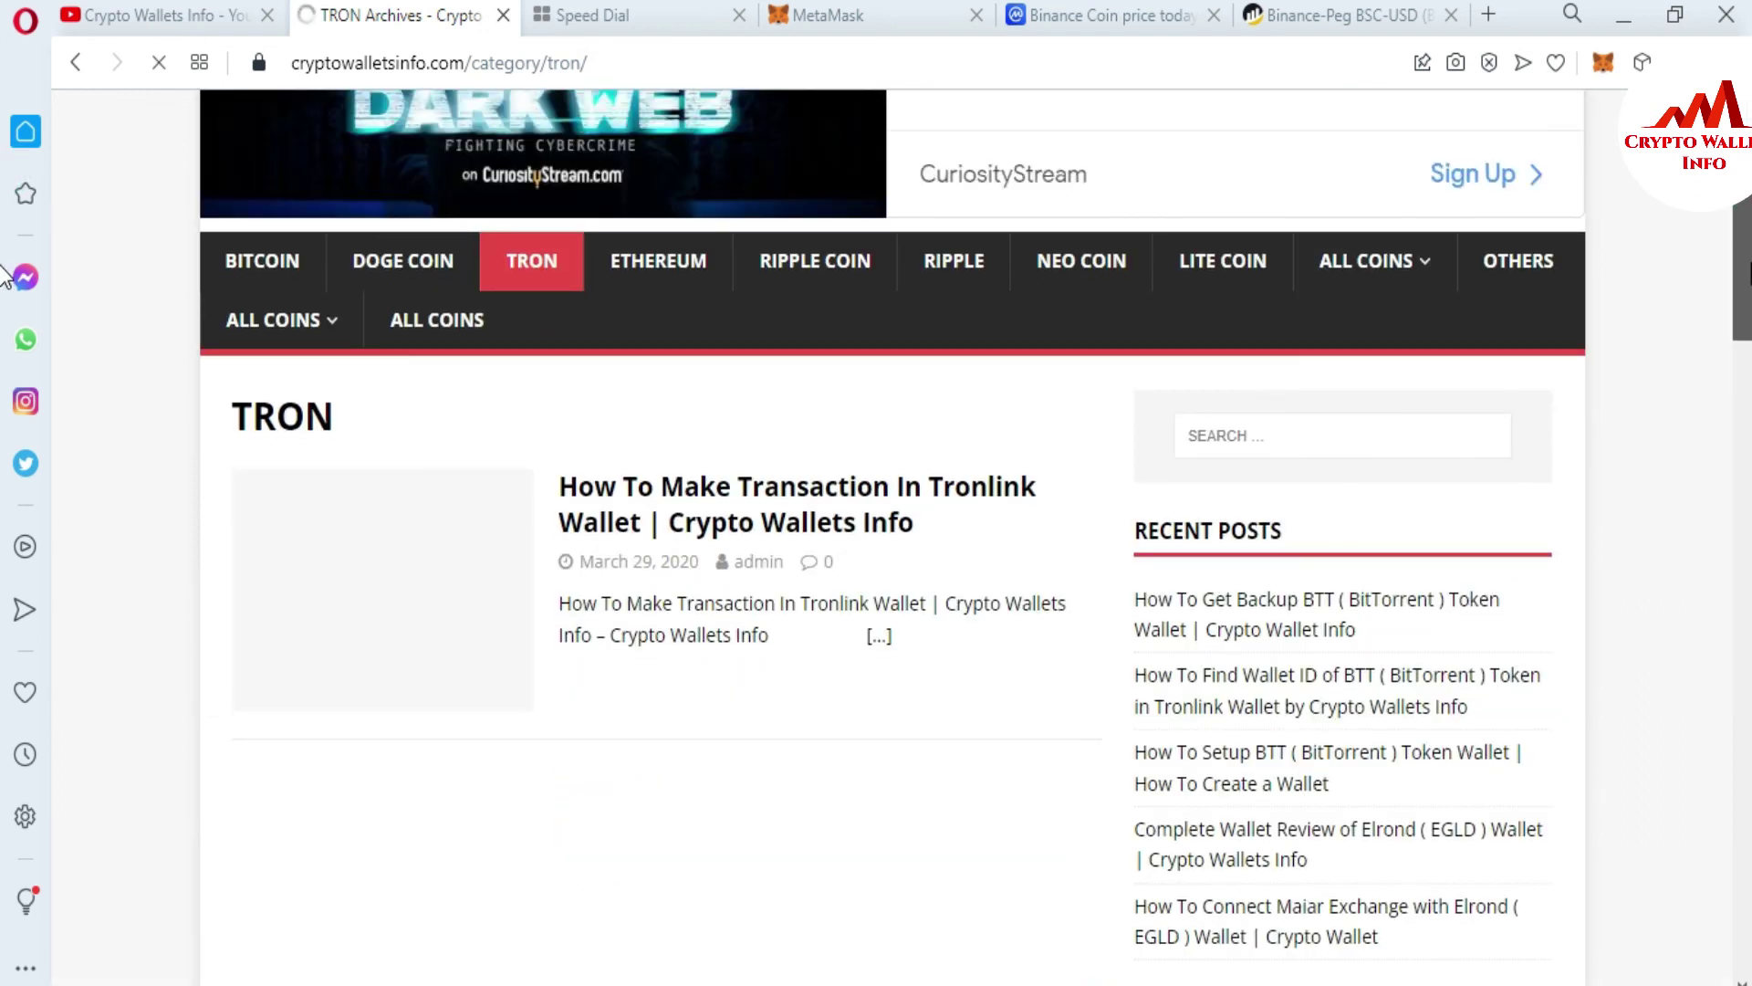
scroll(4, 292, "down", 2)
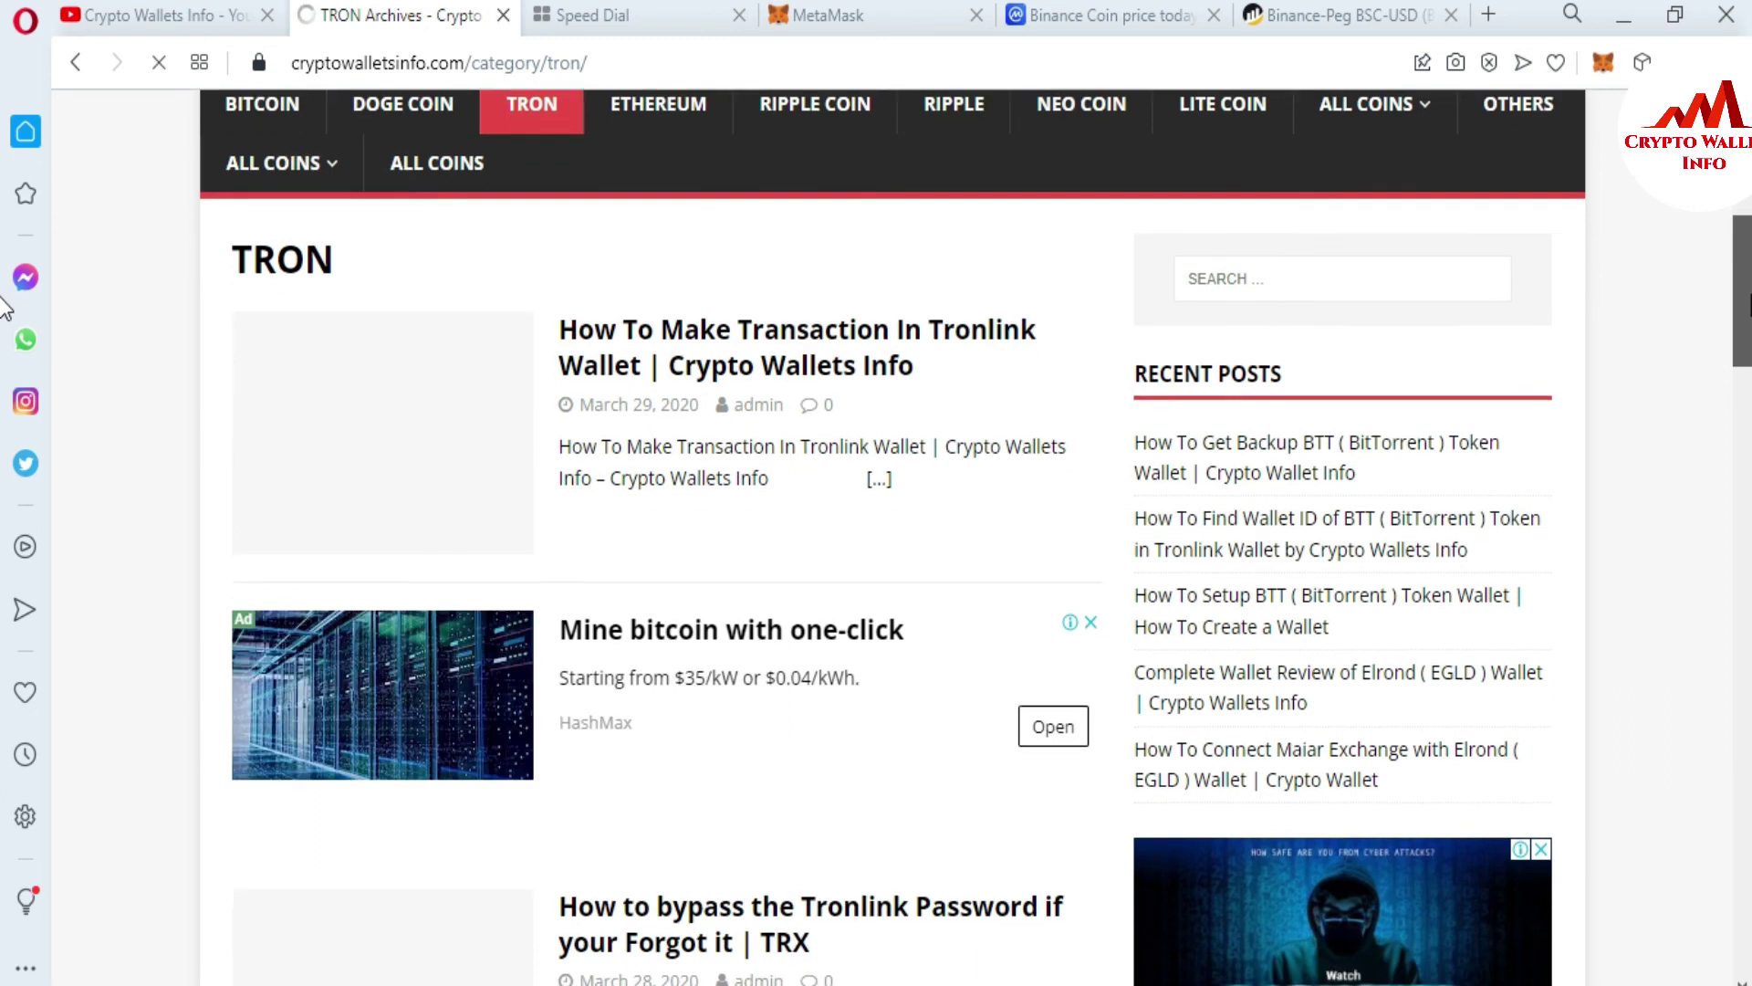
scroll(5, 310, "down", 4)
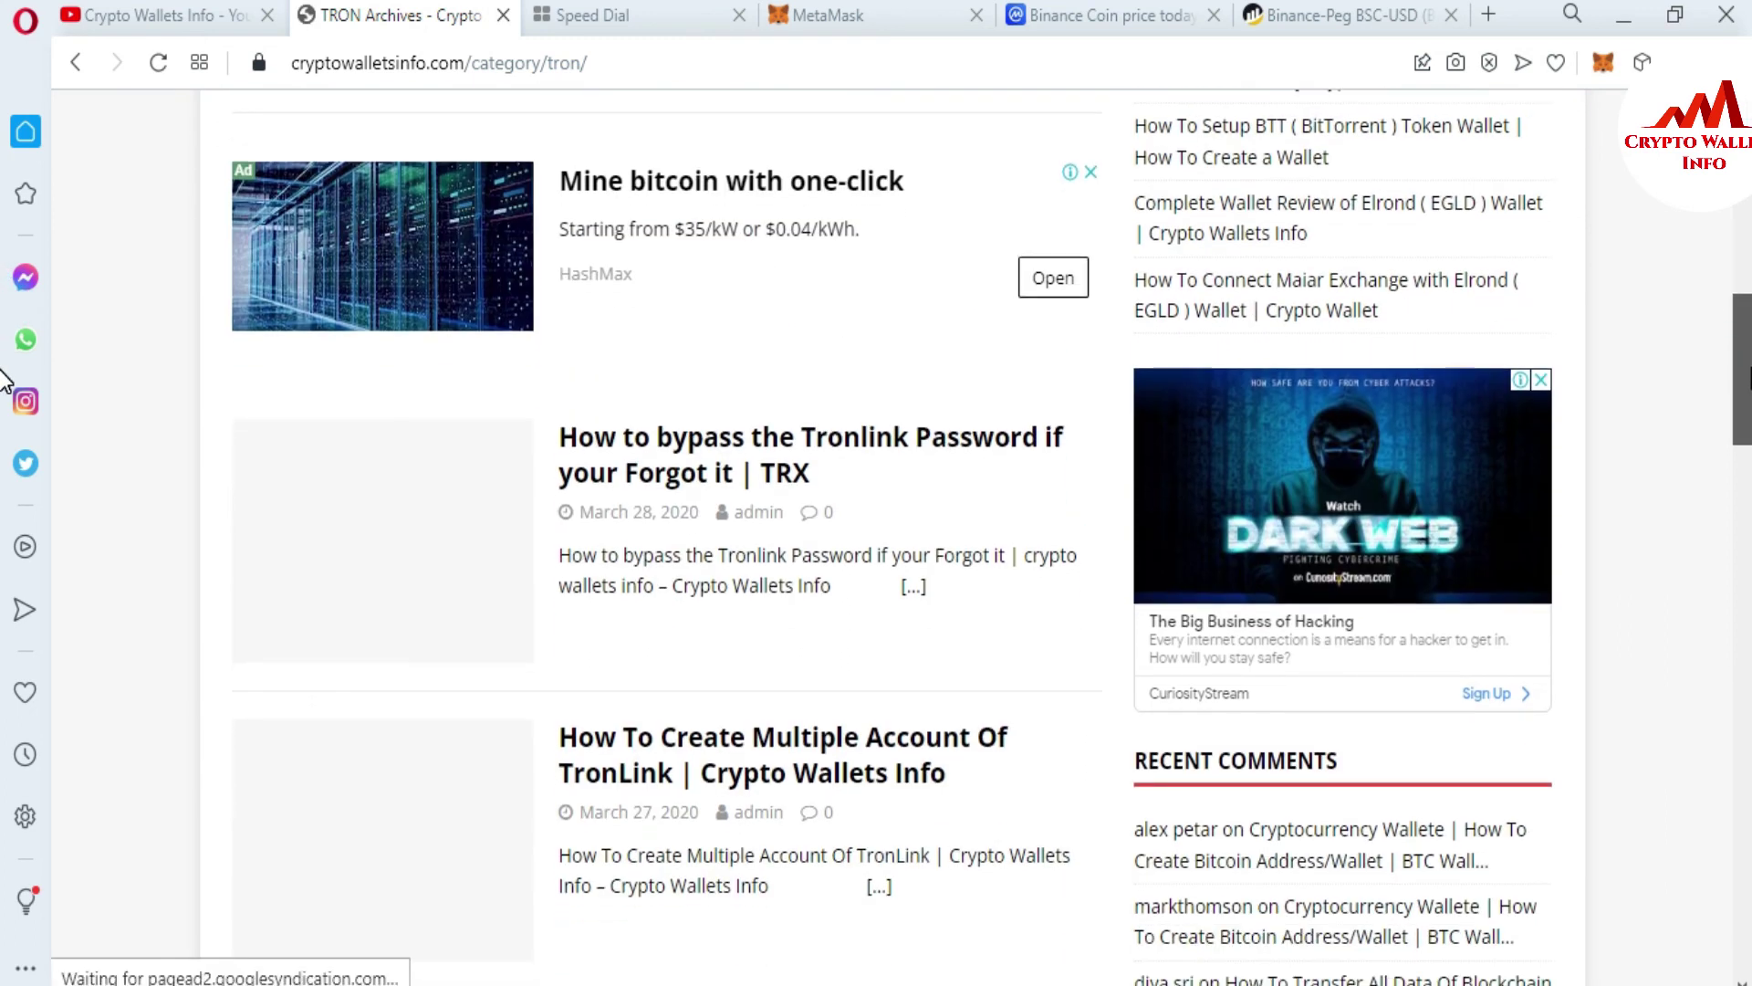
scroll(5, 383, "down", 3)
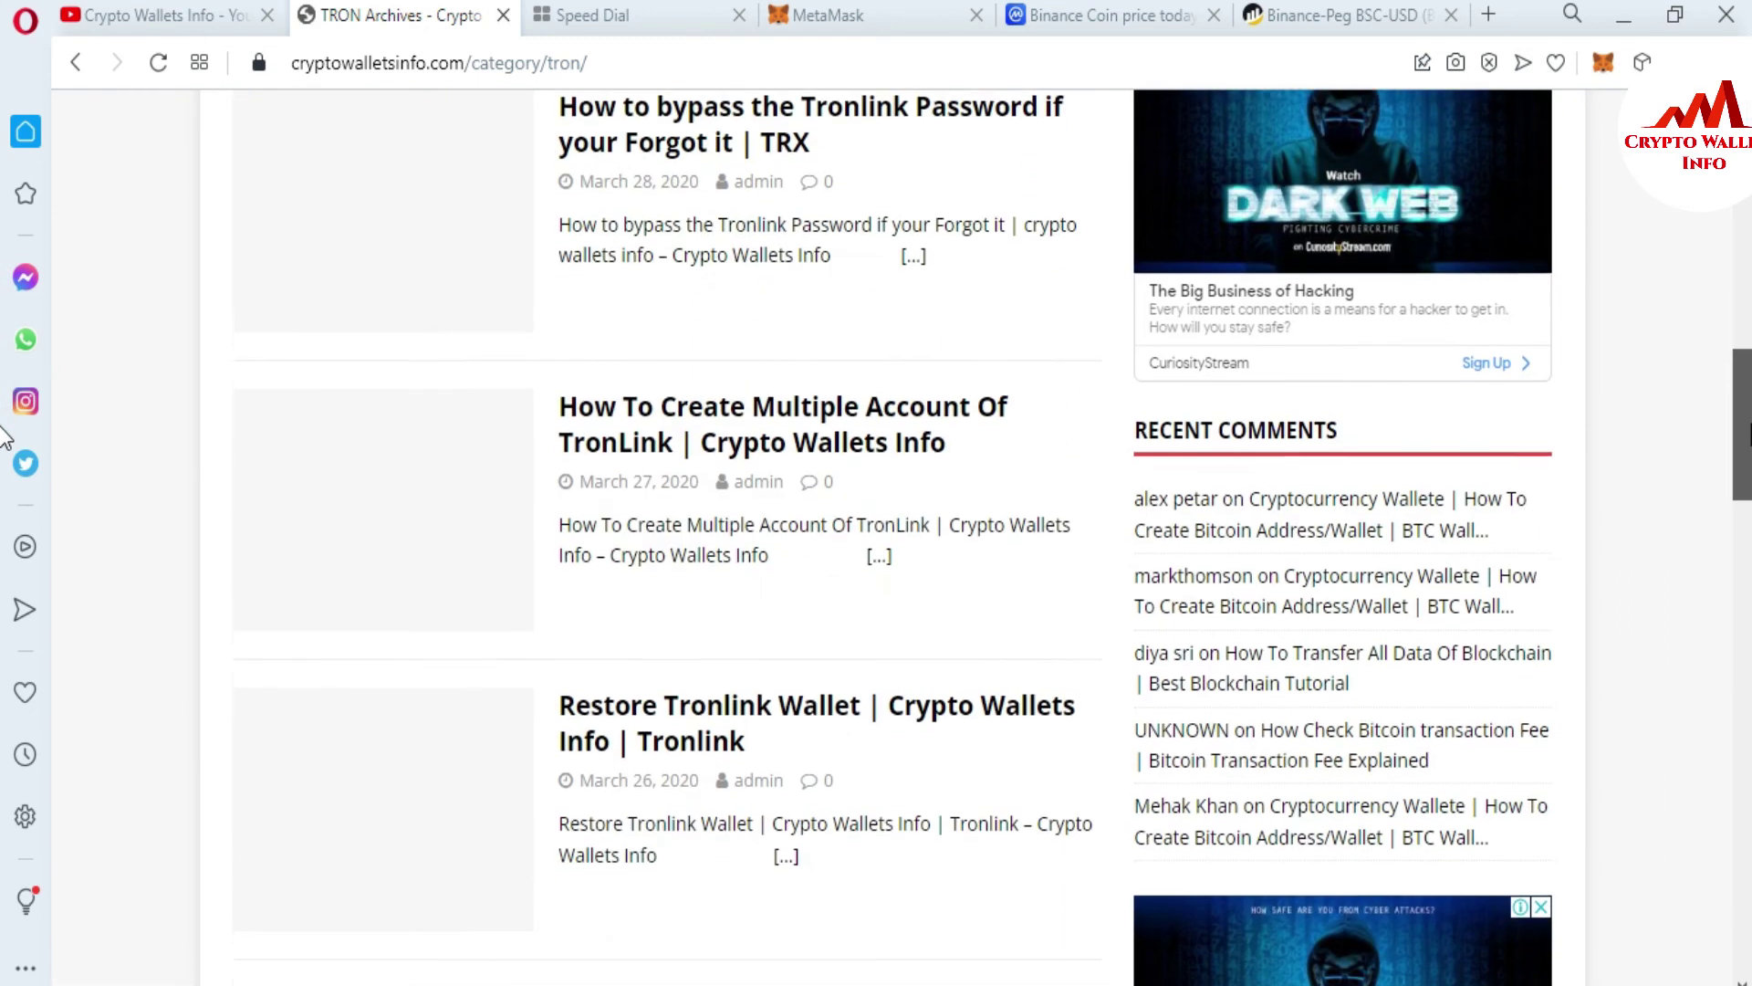
scroll(4, 438, "down", 1)
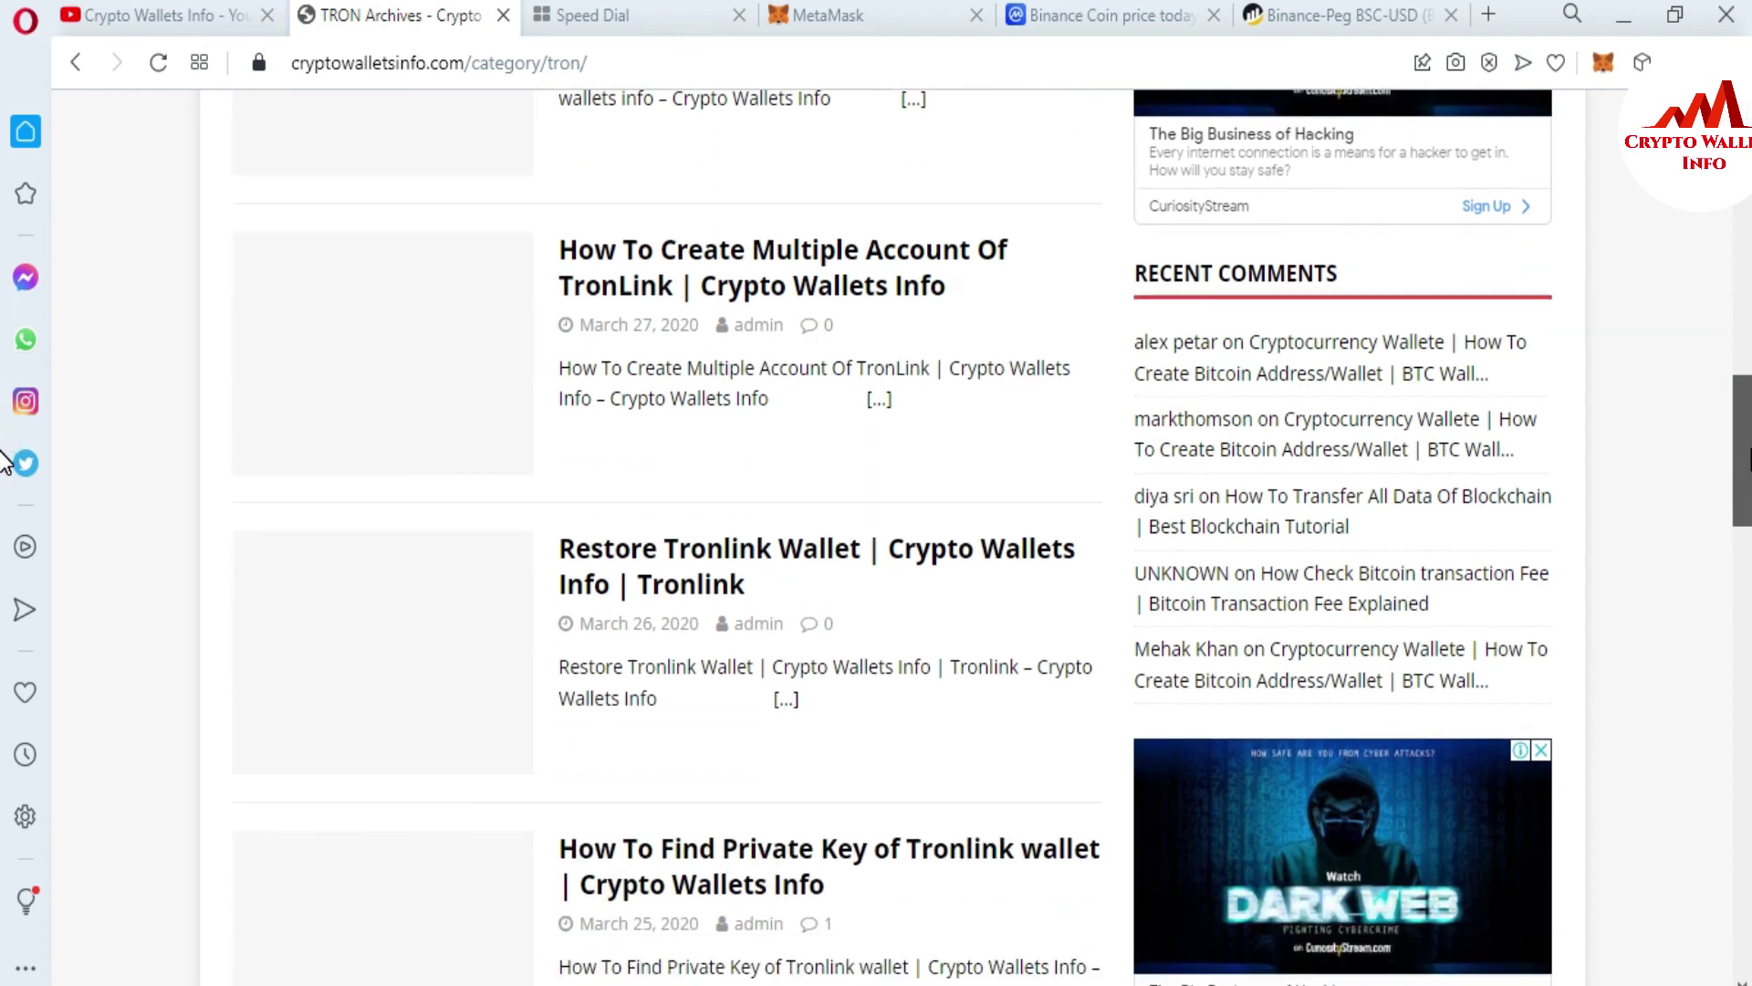
scroll(4, 461, "down", 1)
scroll(4, 493, "down", 2)
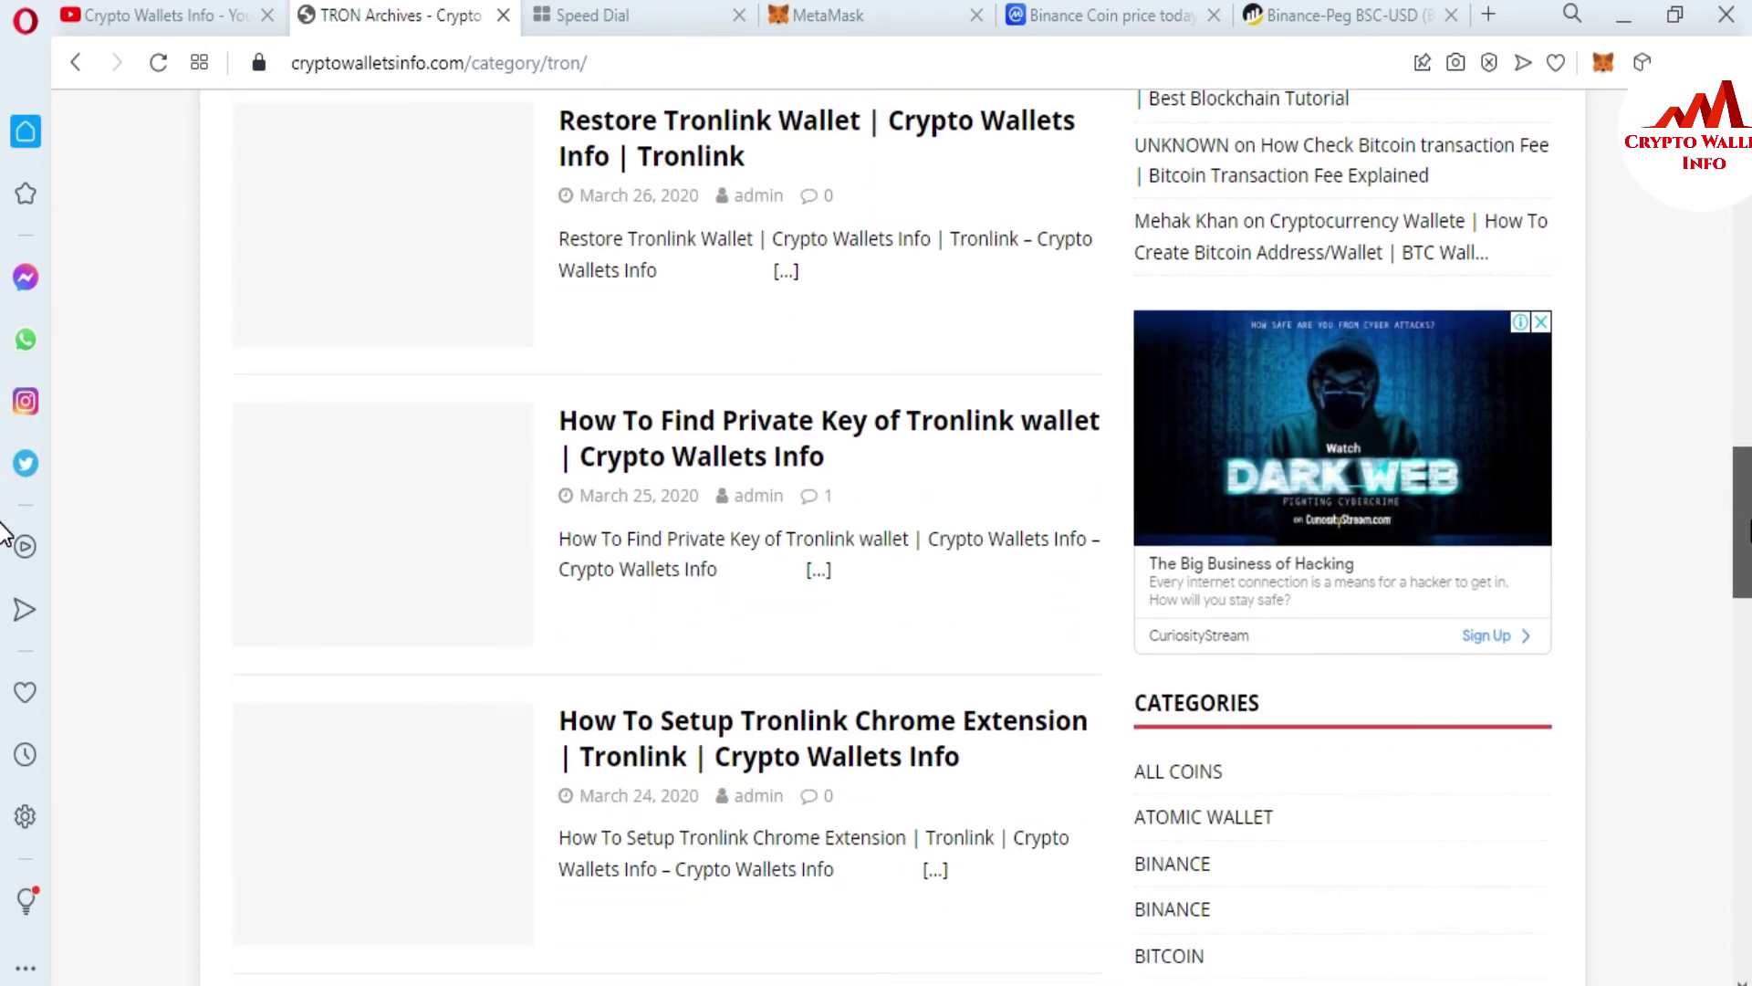
scroll(4, 538, "down", 2)
scroll(5, 566, "down", 2)
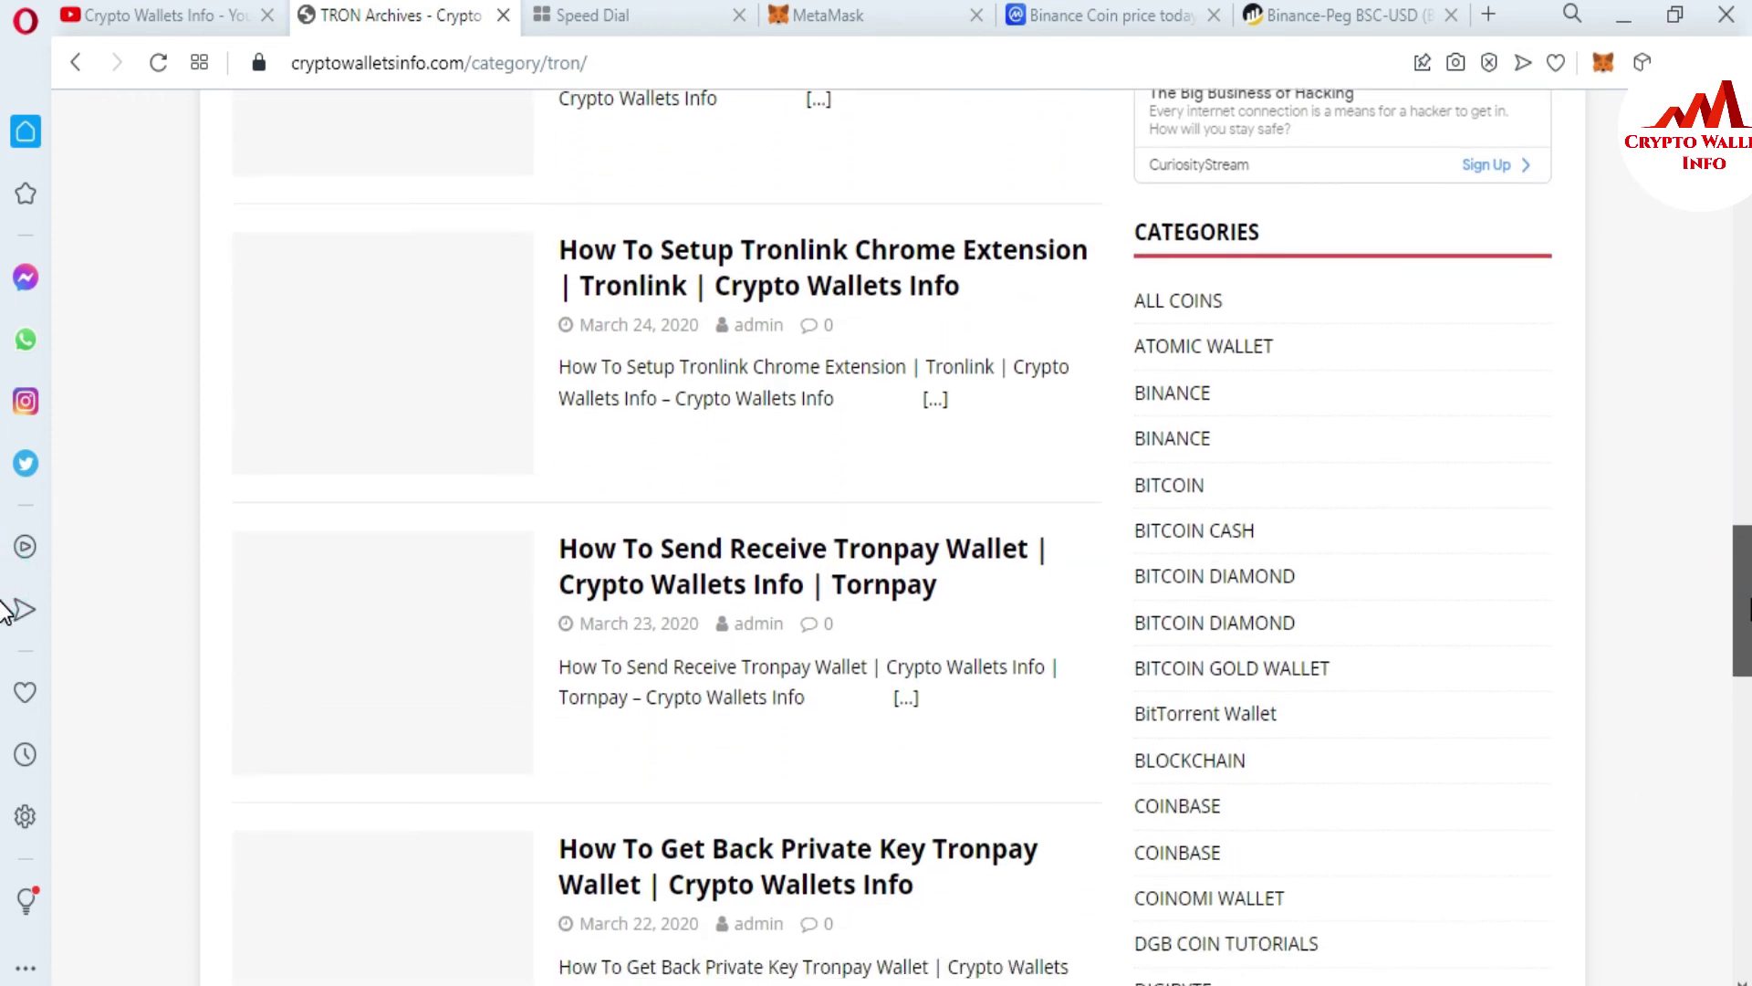
scroll(4, 612, "down", 3)
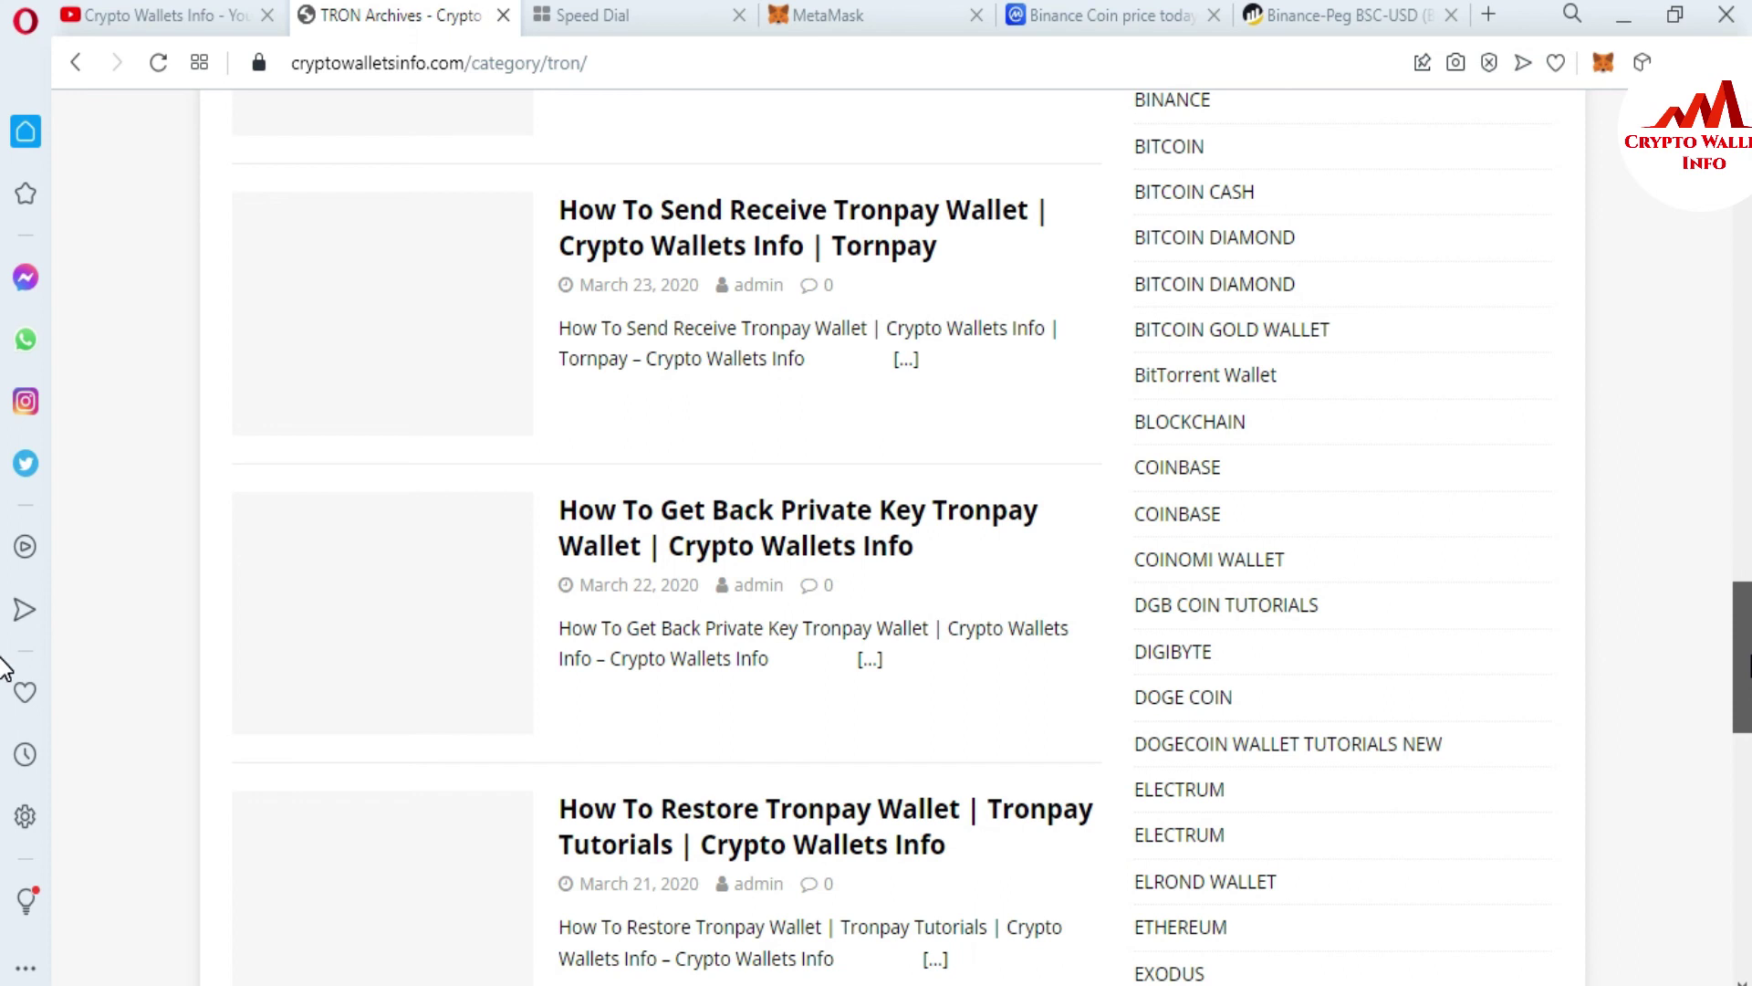
scroll(5, 671, "down", 6)
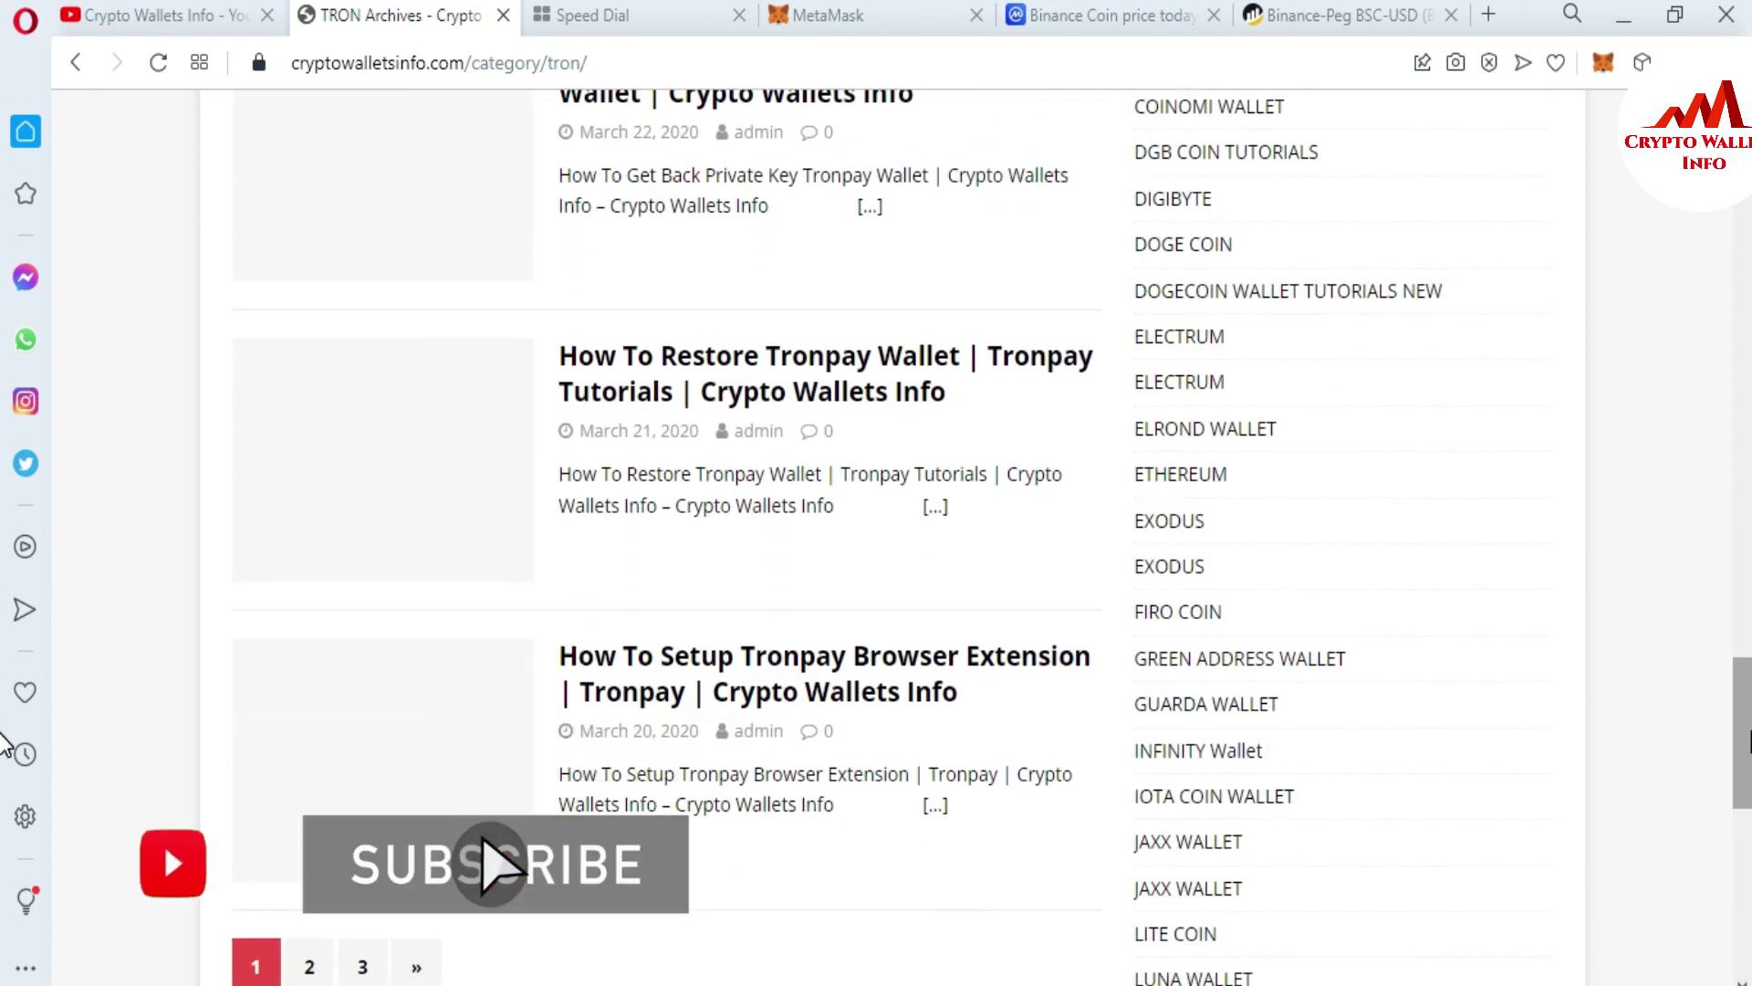